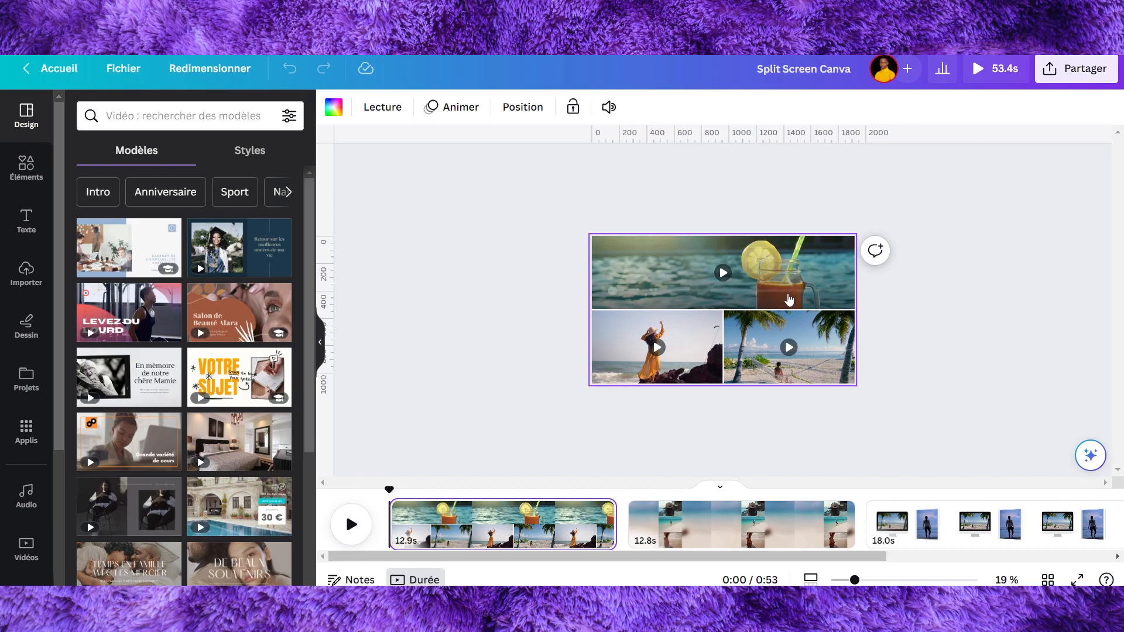
- Add a blank page at the end of the video and show the full collection of grid elements
{"action": "left_click", "coordinate": [740, 518]}
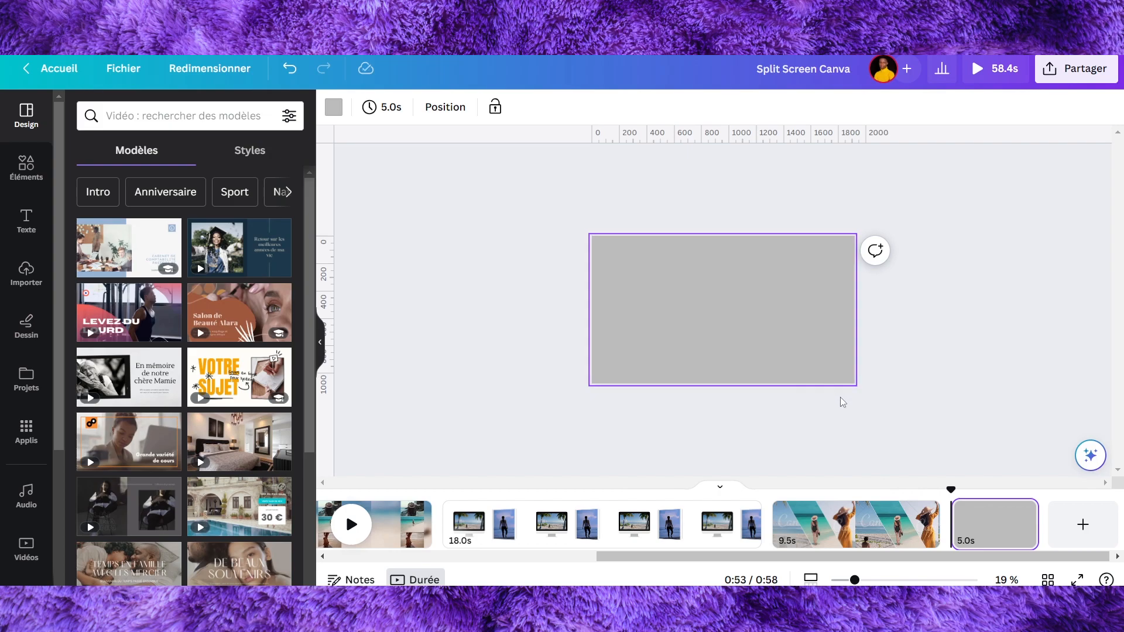
{"action": "left_click", "coordinate": [35, 177]}
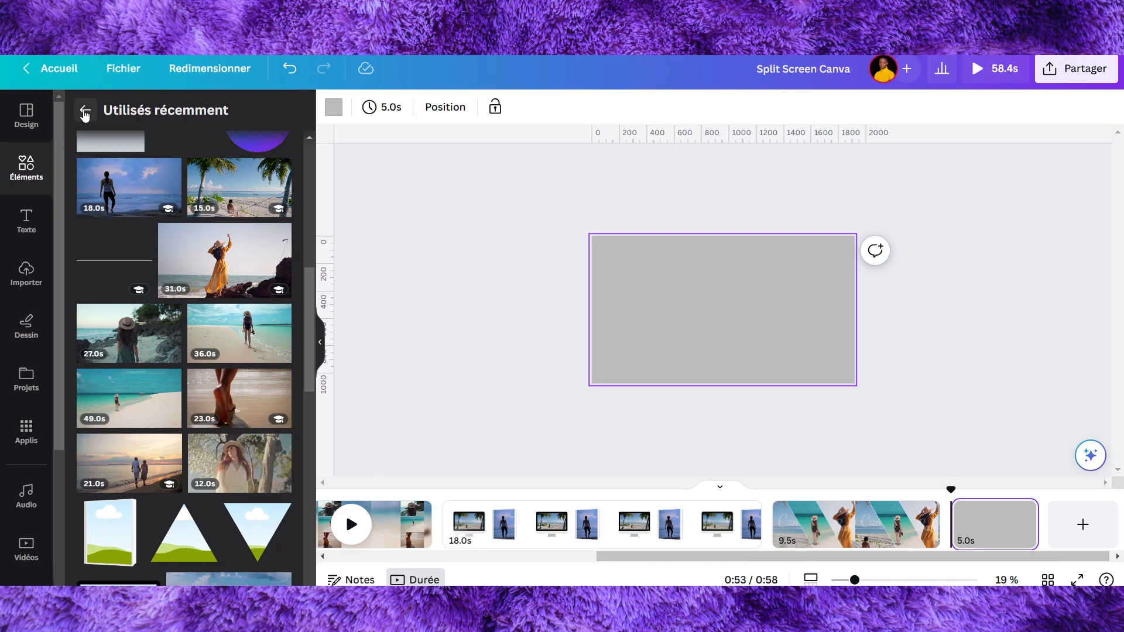
{"action": "left_click", "coordinate": [84, 110]}
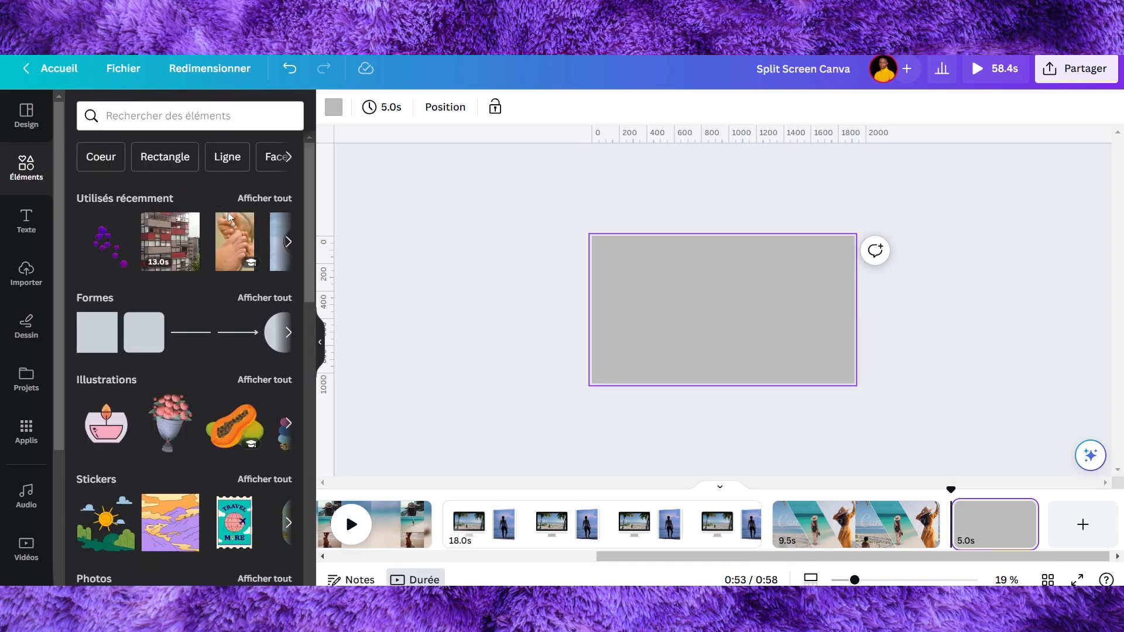
{"action": "scroll", "coordinate": [228, 215], "scroll_direction": "down", "scroll_amount": 5}
{"action": "scroll", "coordinate": [228, 217], "scroll_direction": "down", "scroll_amount": 10}
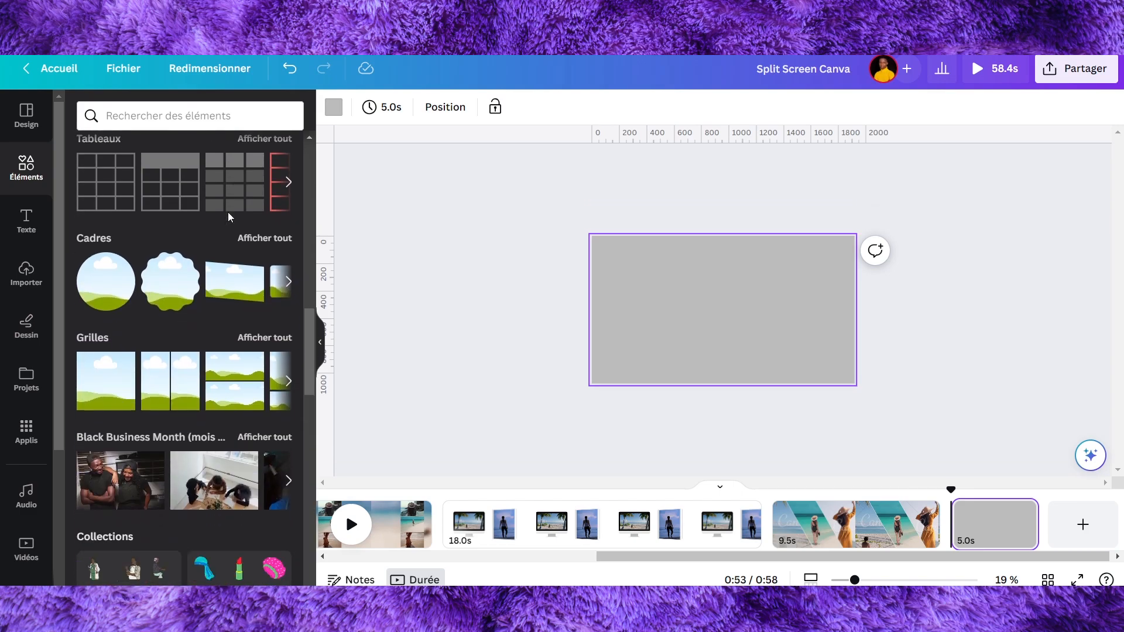
{"action": "left_click", "coordinate": [279, 338]}
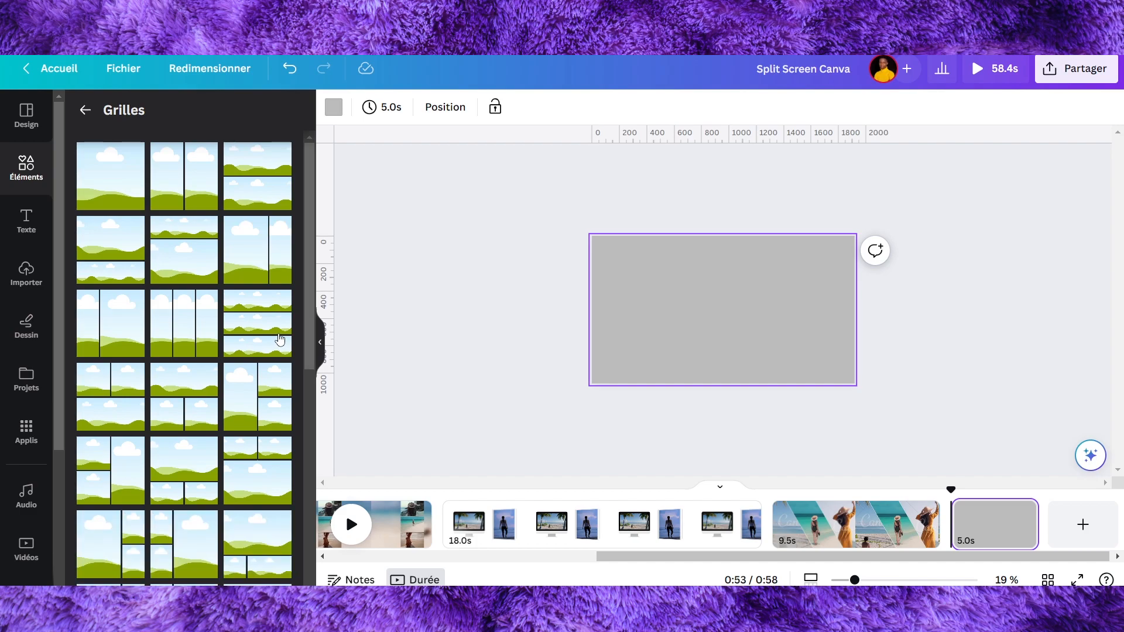
- Browse the grid layouts and insert the grid with one wide cell above two equal cells on the blank page
{"action": "scroll", "coordinate": [261, 375], "scroll_direction": "down", "scroll_amount": 3}
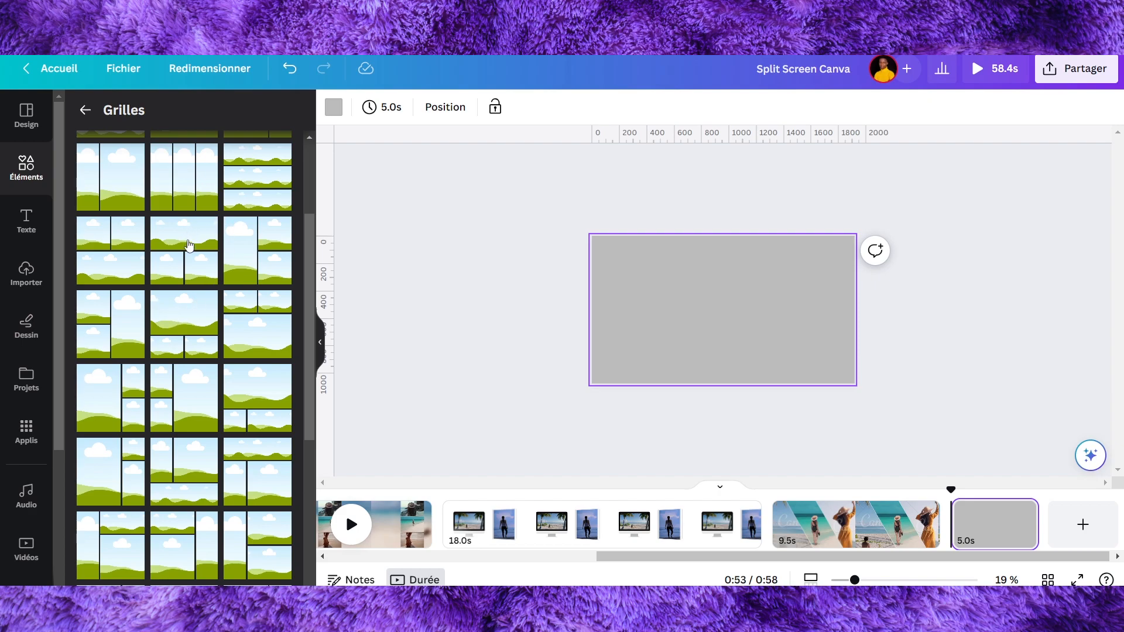
{"action": "scroll", "coordinate": [188, 250], "scroll_direction": "down", "scroll_amount": 5}
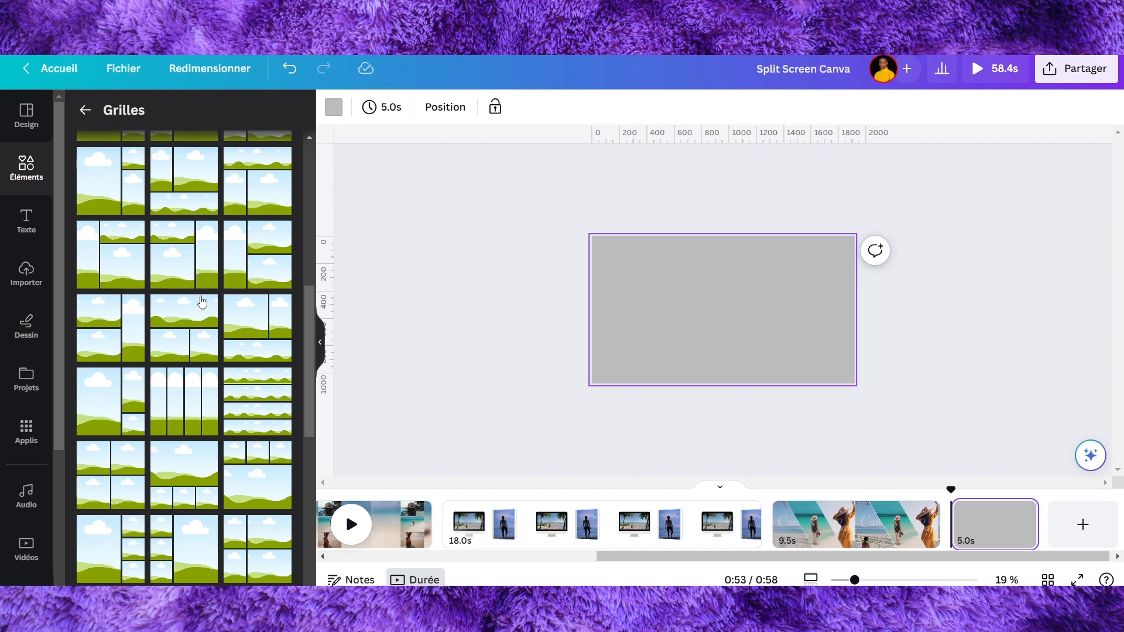
{"action": "scroll", "coordinate": [208, 296], "scroll_direction": "down", "scroll_amount": 2}
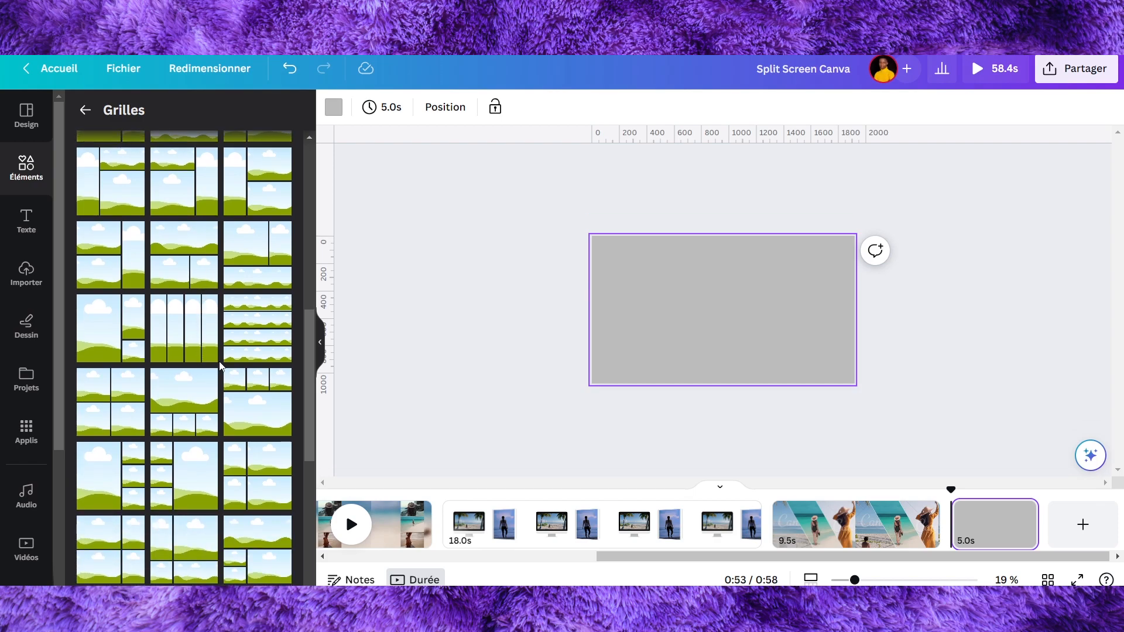
{"action": "scroll", "coordinate": [253, 300], "scroll_direction": "down", "scroll_amount": 2}
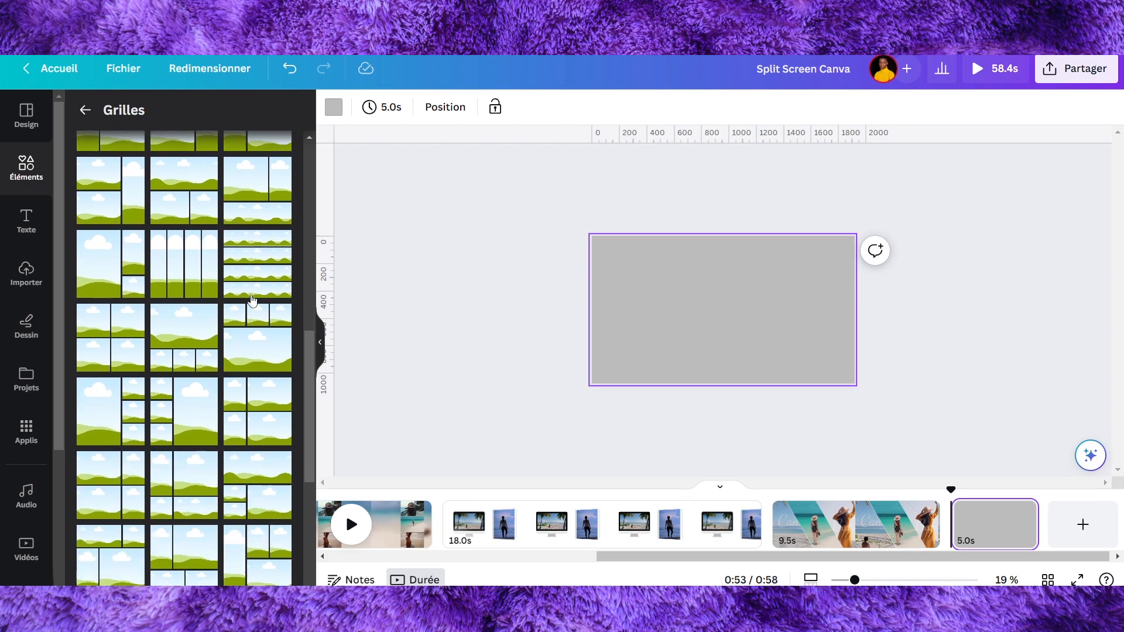
{"action": "scroll", "coordinate": [252, 300], "scroll_direction": "down", "scroll_amount": 4}
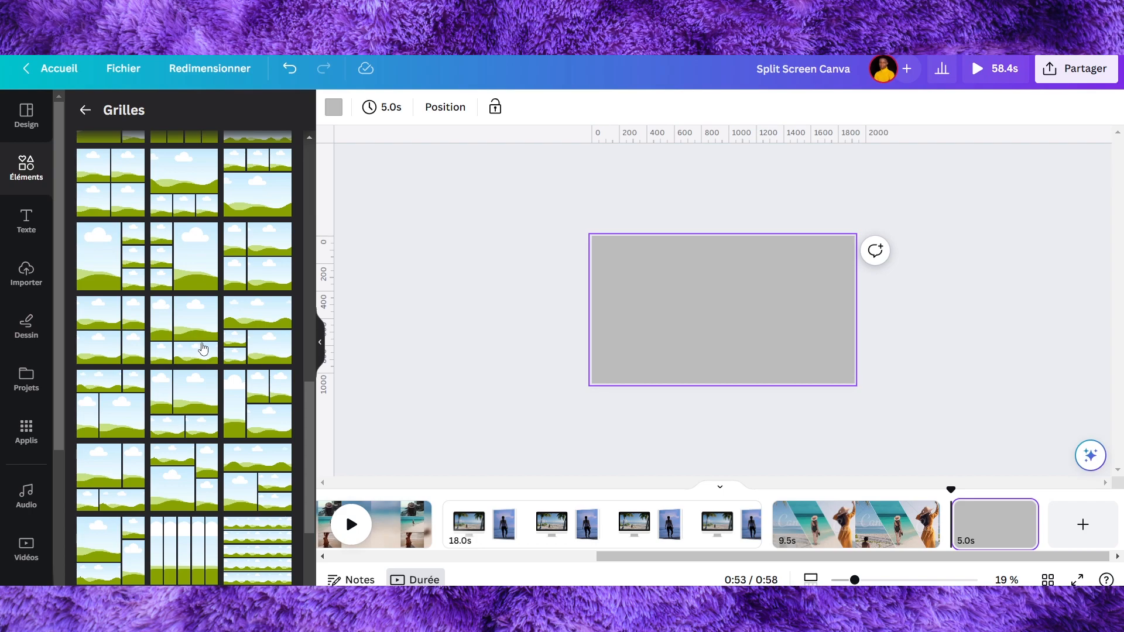
{"action": "scroll", "coordinate": [255, 322], "scroll_direction": "up", "scroll_amount": 10}
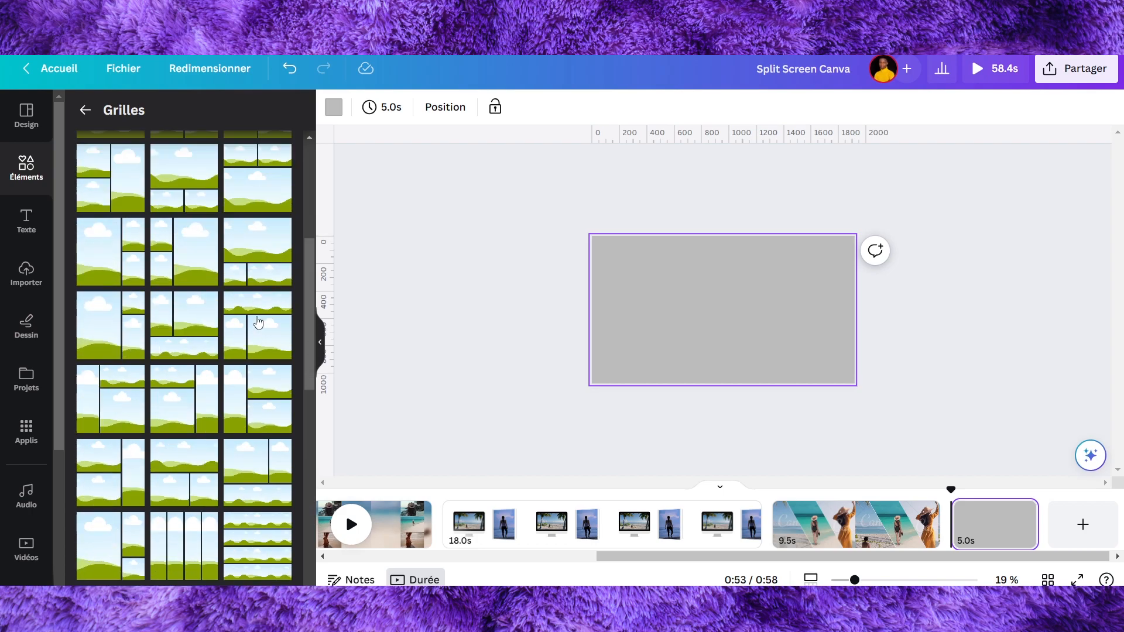
{"action": "scroll", "coordinate": [257, 321], "scroll_direction": "down", "scroll_amount": 3}
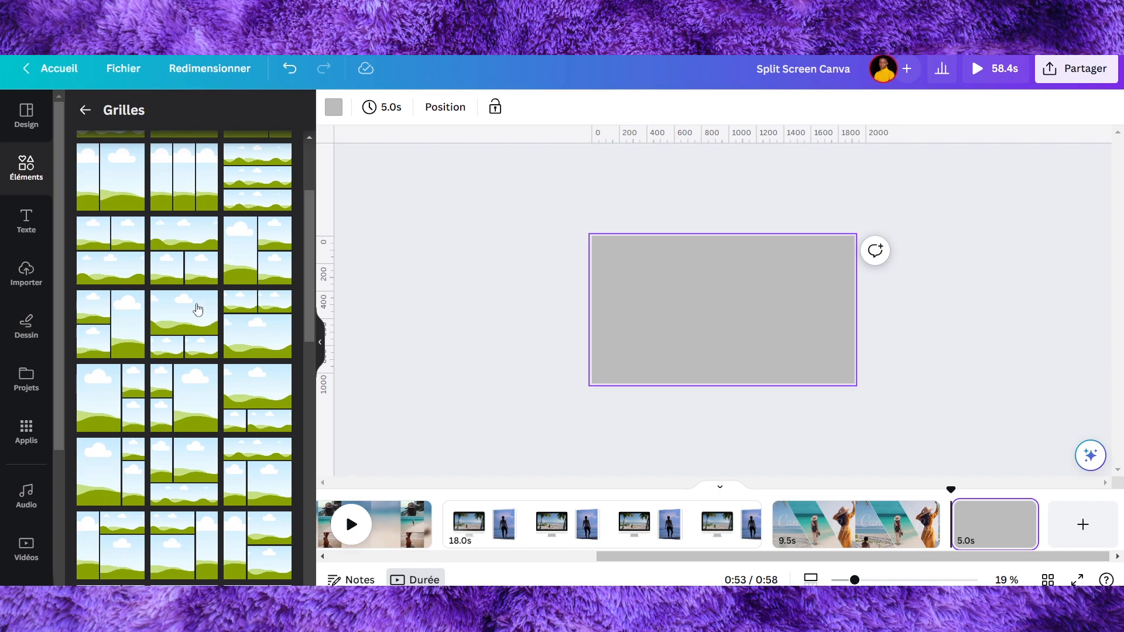
{"action": "left_click", "coordinate": [181, 255]}
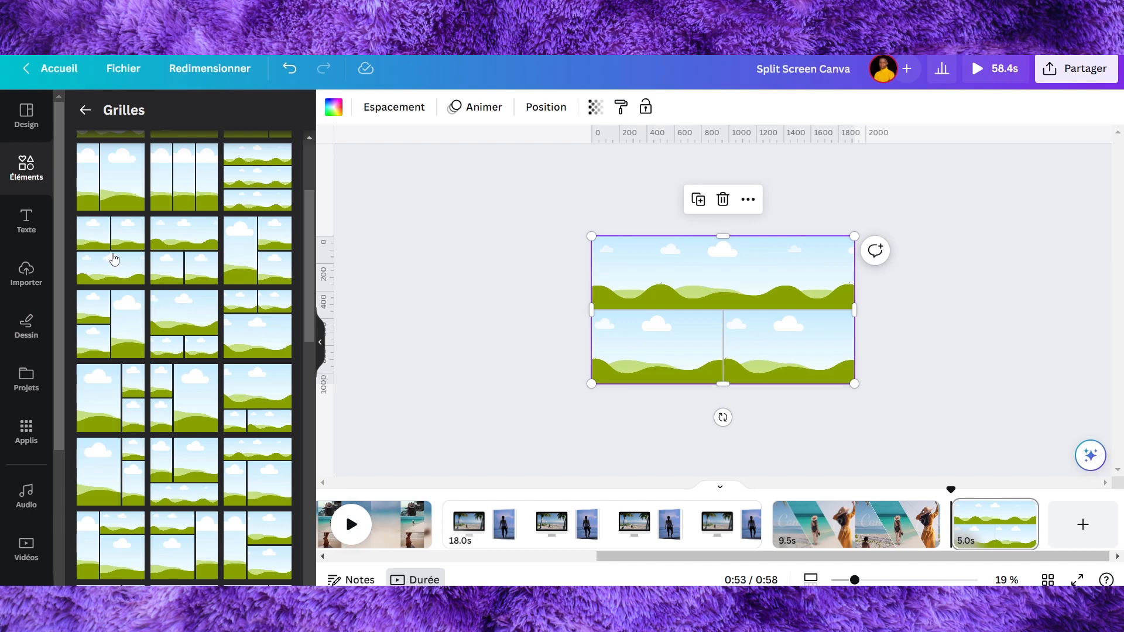
- Add another page containing the grid of three equal stacked rows and return to page 5
{"action": "scroll", "coordinate": [114, 258], "scroll_direction": "down", "scroll_amount": 1}
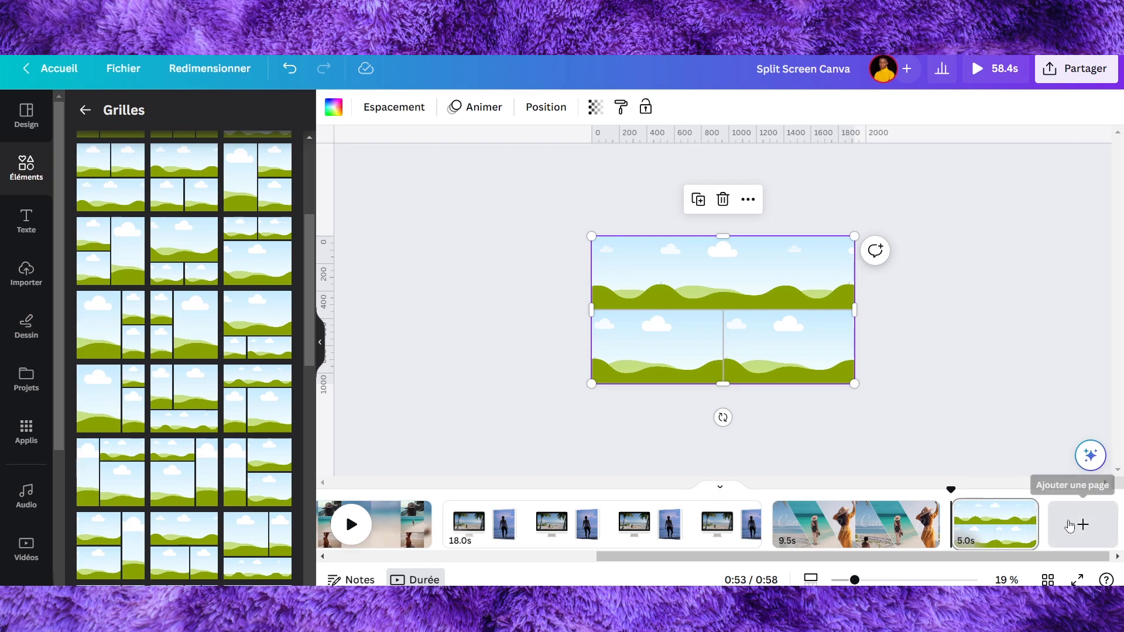
{"action": "left_click", "coordinate": [1068, 525]}
{"action": "left_click_drag", "start_coordinate": [680, 553], "coordinate": [540, 553]}
{"action": "left_click", "coordinate": [457, 524]}
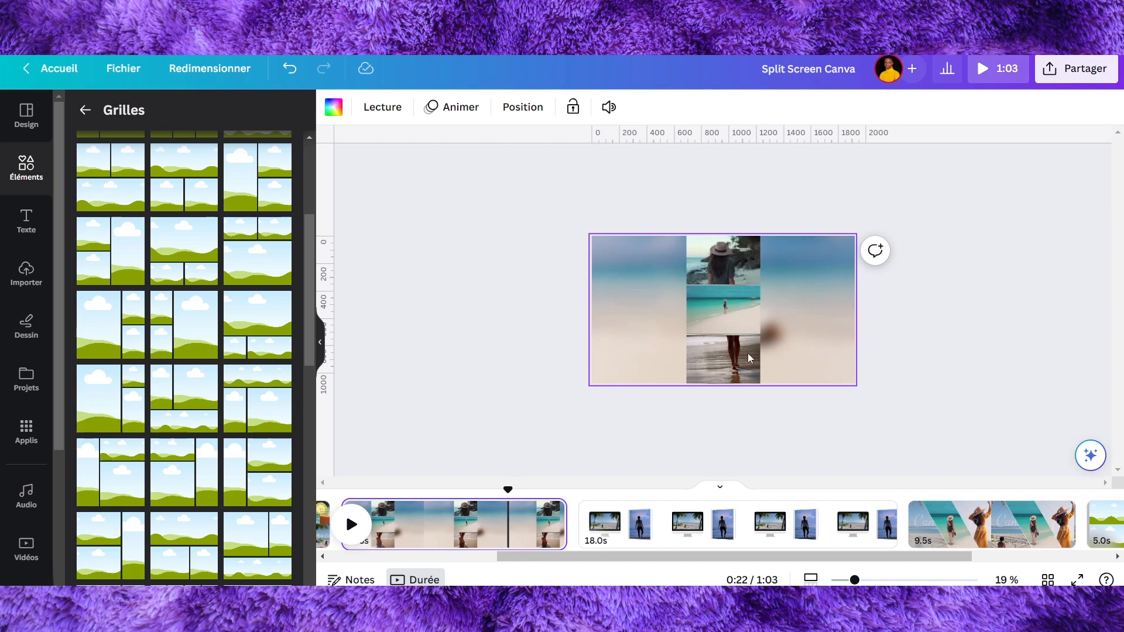
{"action": "scroll", "coordinate": [820, 526], "scroll_direction": "right", "scroll_amount": 4}
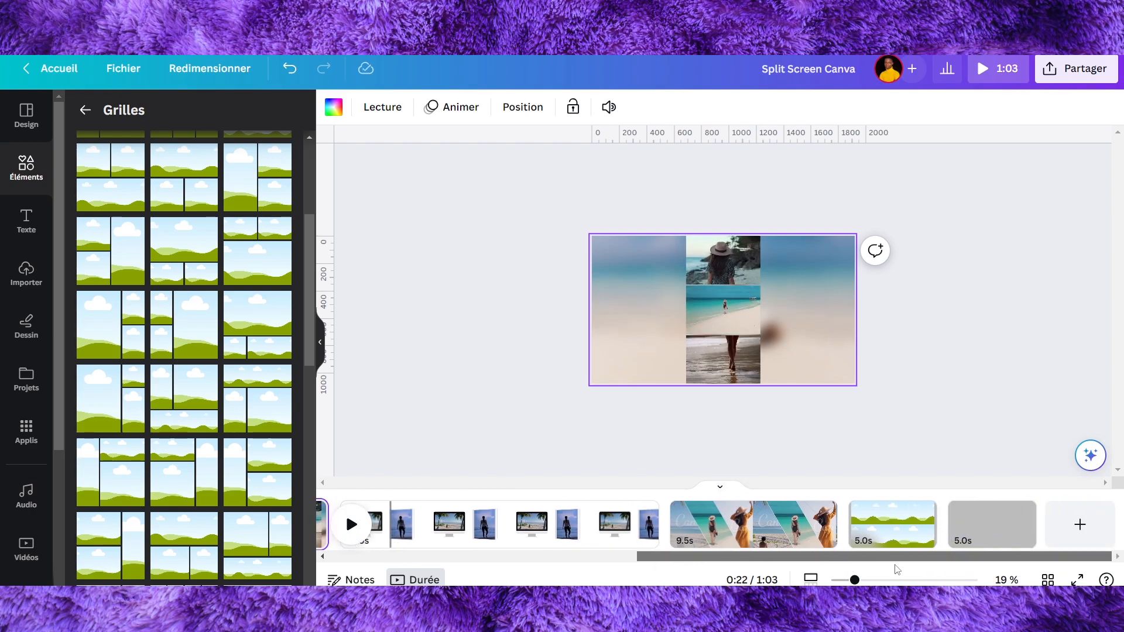
{"action": "left_click", "coordinate": [969, 540]}
{"action": "scroll", "coordinate": [236, 324], "scroll_direction": "down", "scroll_amount": 3}
{"action": "scroll", "coordinate": [236, 324], "scroll_direction": "up", "scroll_amount": 5}
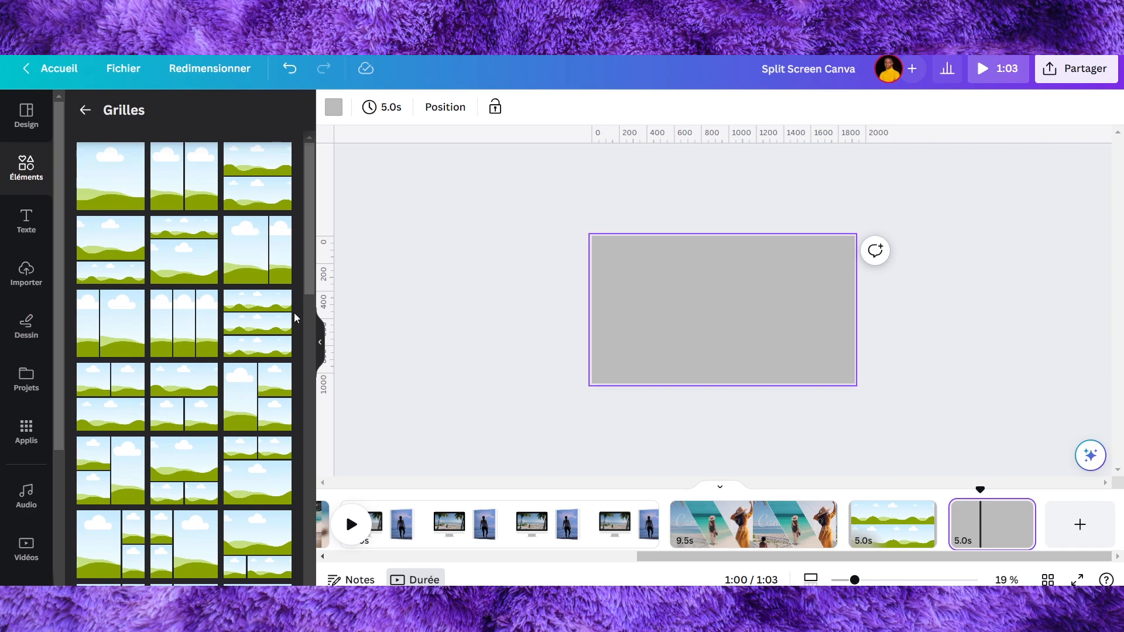
{"action": "left_click", "coordinate": [264, 326]}
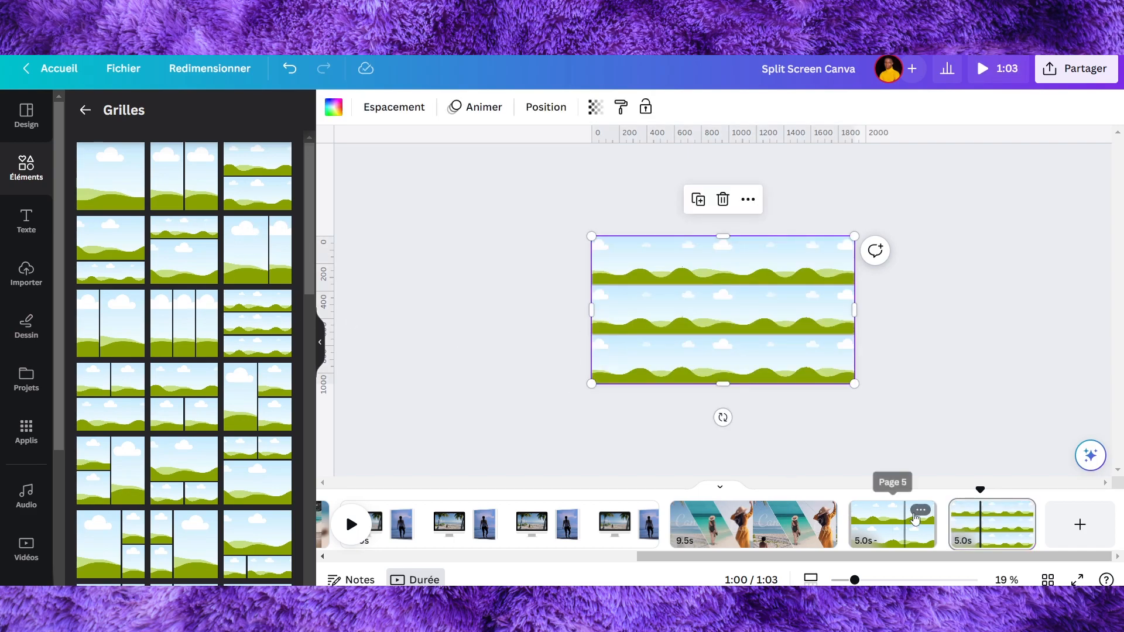
{"action": "left_click", "coordinate": [888, 530]}
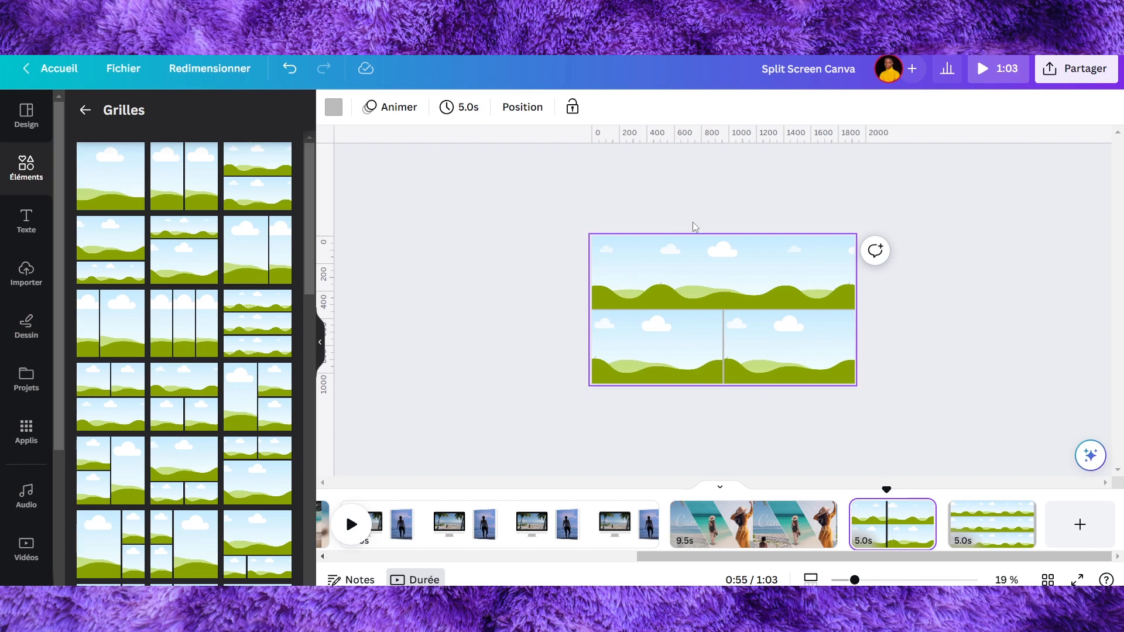
- Try narrowing the three-cell grid on page 5 from its right side and stretching it back to the full page width
{"action": "left_click", "coordinate": [726, 342]}
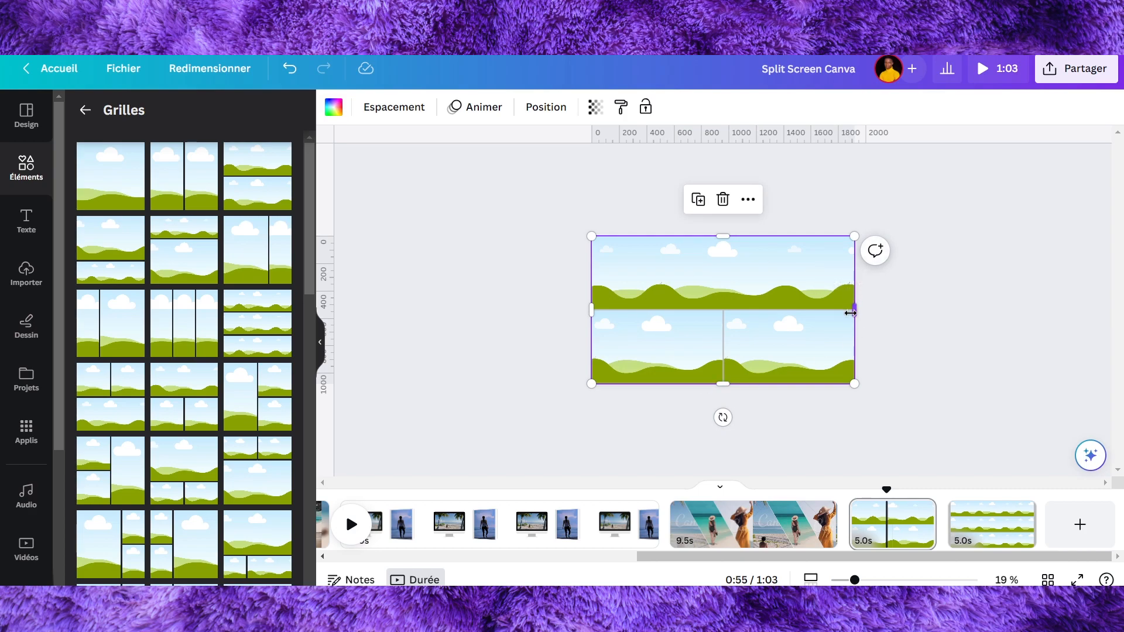
{"action": "left_click_drag", "start_coordinate": [854, 310], "coordinate": [787, 295]}
{"action": "left_click_drag", "start_coordinate": [700, 307], "coordinate": [591, 308]}
{"action": "left_click", "coordinate": [517, 200]}
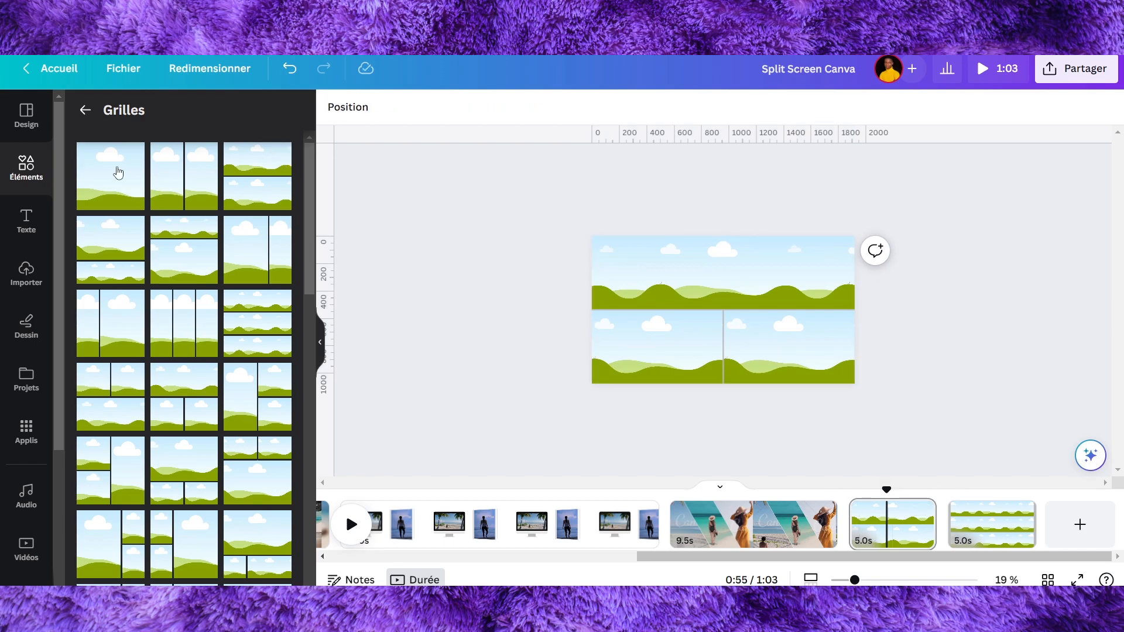
- Place the 23.0s video of bare feet walking, from the recently used elements, in the wide upper cell of page 5's grid
{"action": "left_click", "coordinate": [84, 109]}
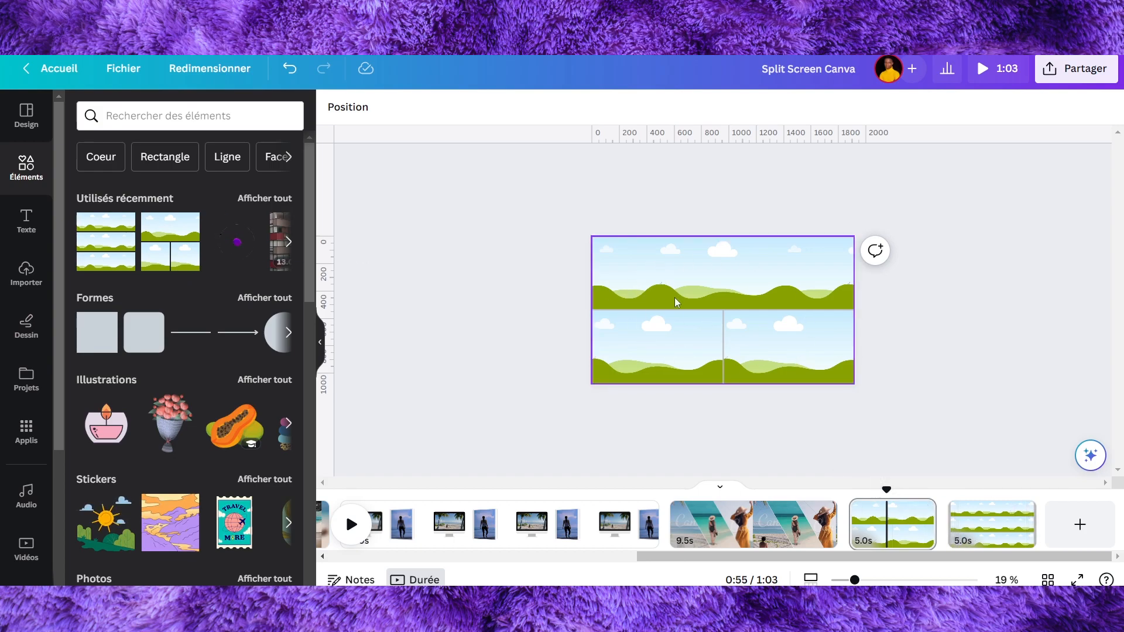
{"action": "left_click", "coordinate": [265, 198]}
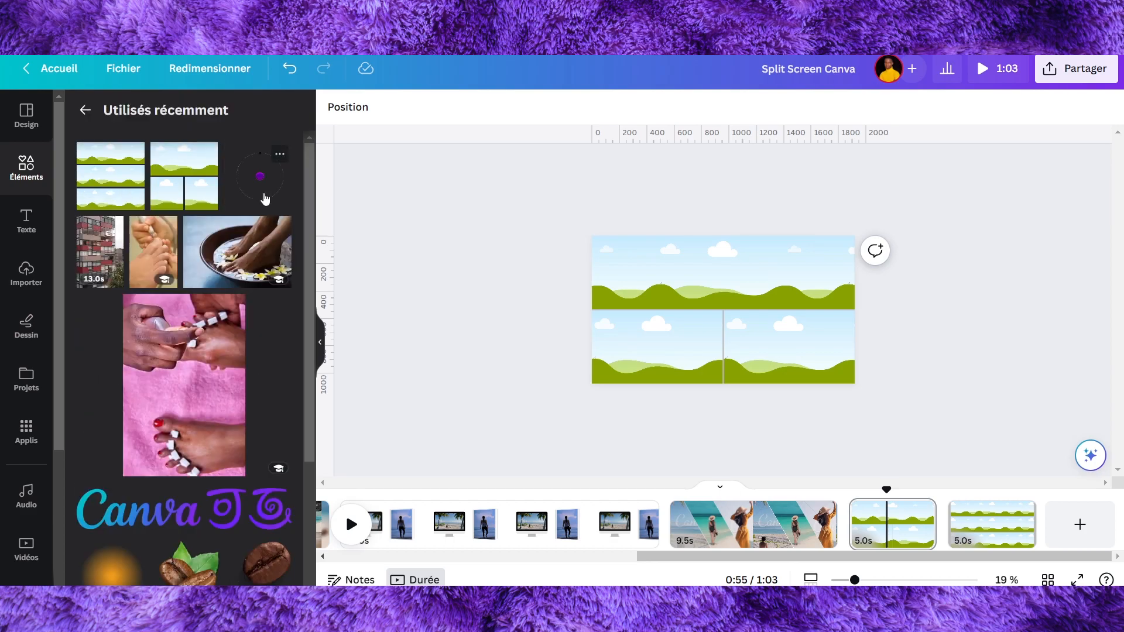
{"action": "scroll", "coordinate": [264, 198], "scroll_direction": "down", "scroll_amount": 10}
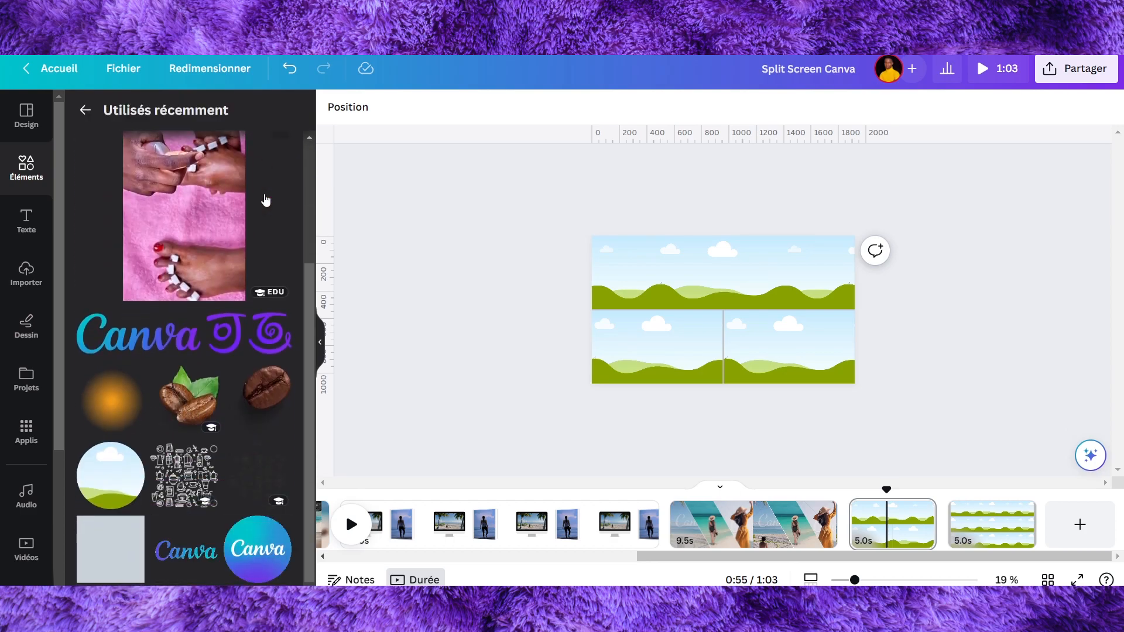
{"action": "scroll", "coordinate": [230, 251], "scroll_direction": "down", "scroll_amount": 1}
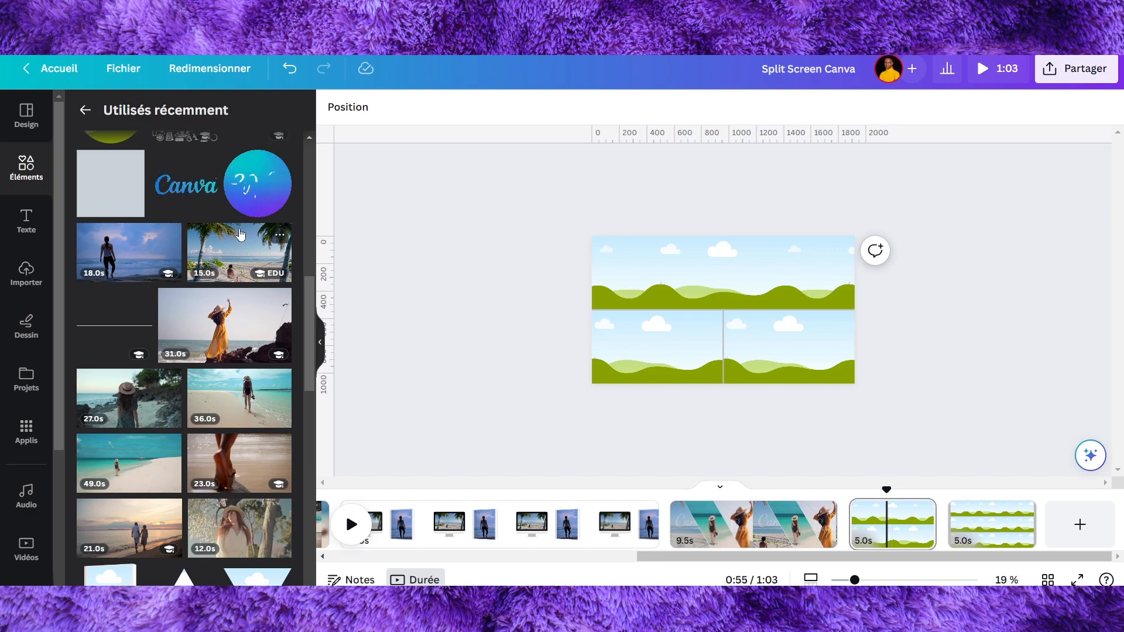
{"action": "scroll", "coordinate": [241, 234], "scroll_direction": "down", "scroll_amount": 1}
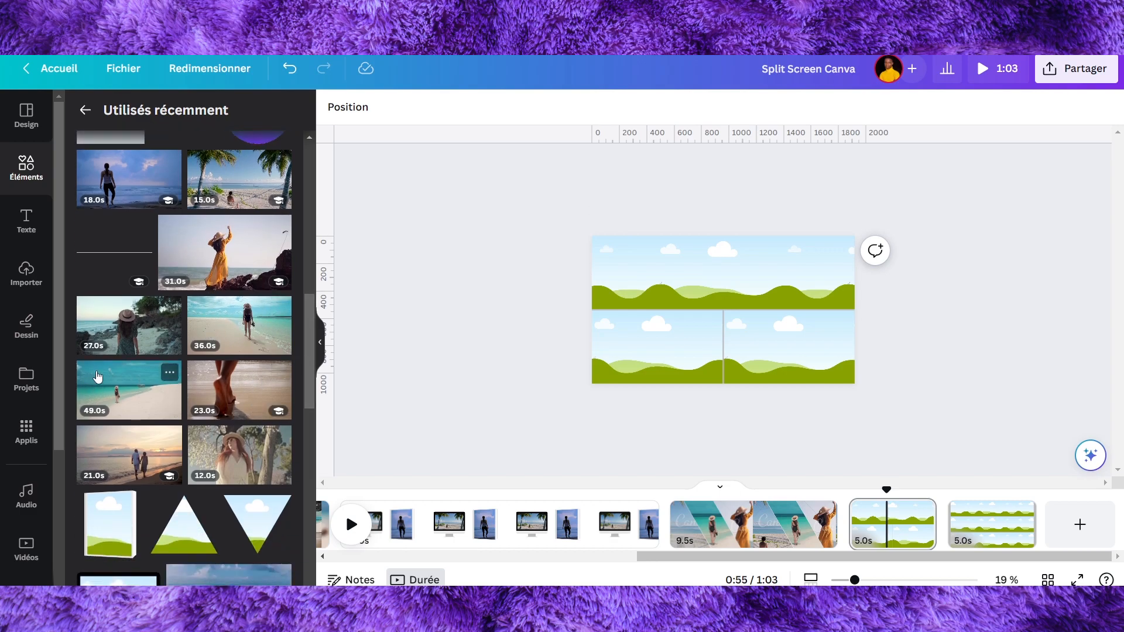
{"action": "left_click_drag", "start_coordinate": [239, 391], "coordinate": [677, 292]}
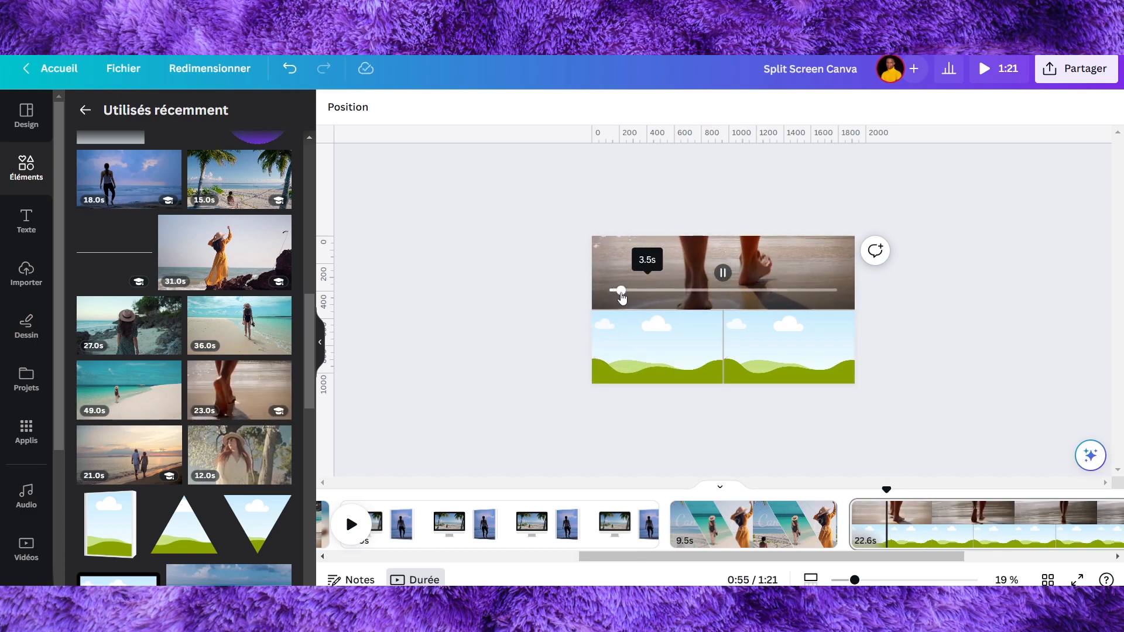
- Fill the grid's lower-left cell with the 21.0s sunset couple video and the lower-right cell with the 12.0s video of the woman in a hat
{"action": "scroll", "coordinate": [193, 363], "scroll_direction": "down", "scroll_amount": 1}
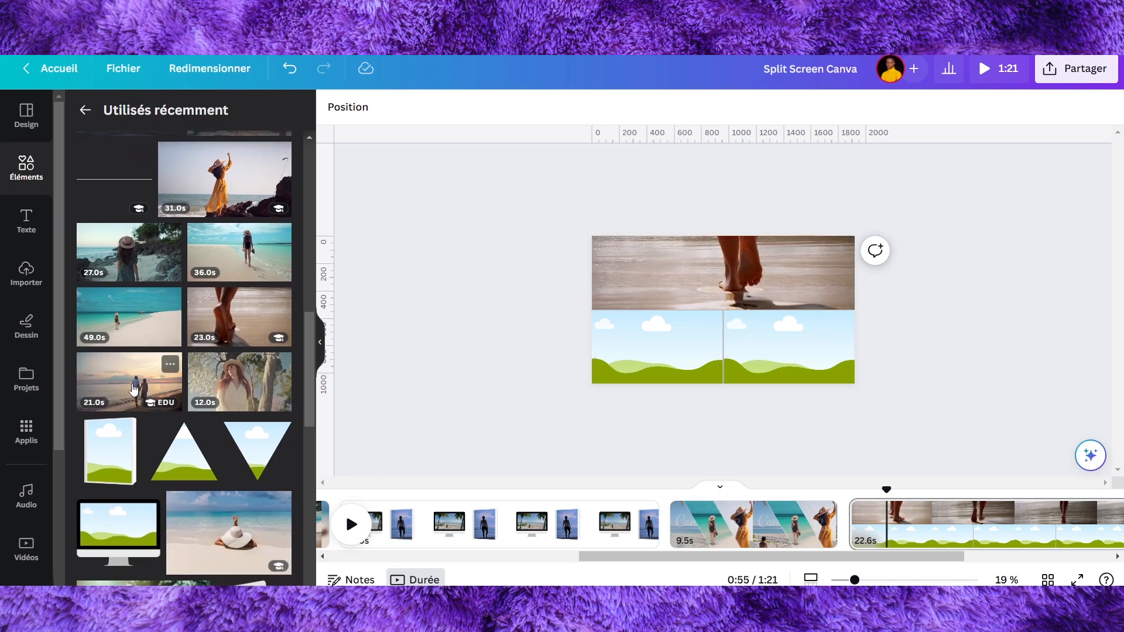
{"action": "left_click", "coordinate": [647, 356]}
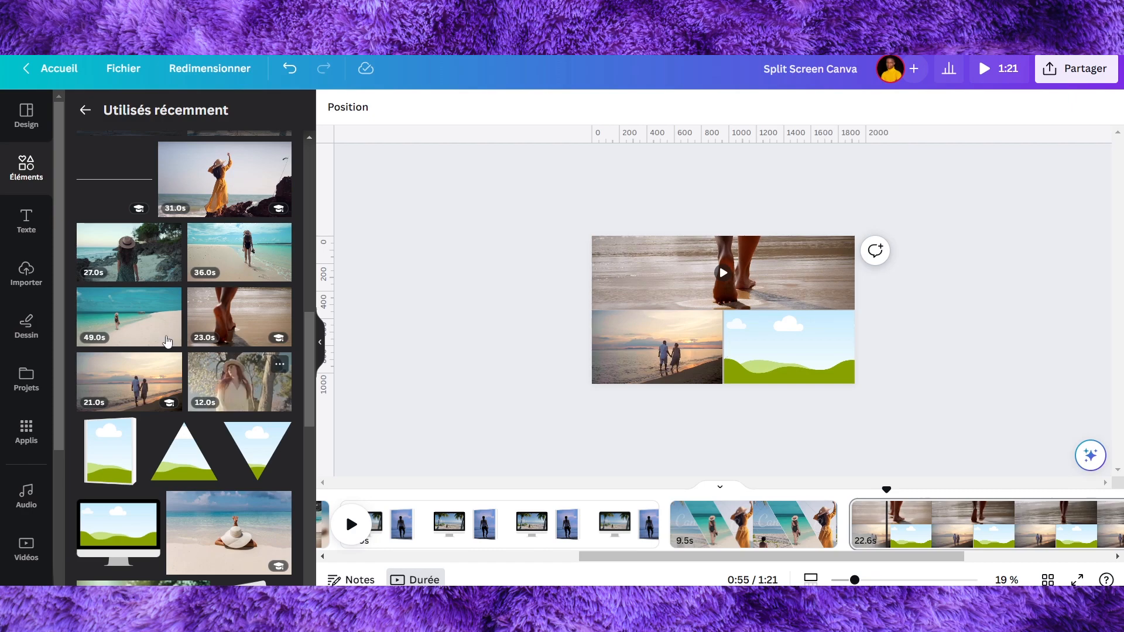
{"action": "left_click_drag", "start_coordinate": [237, 383], "coordinate": [888, 343]}
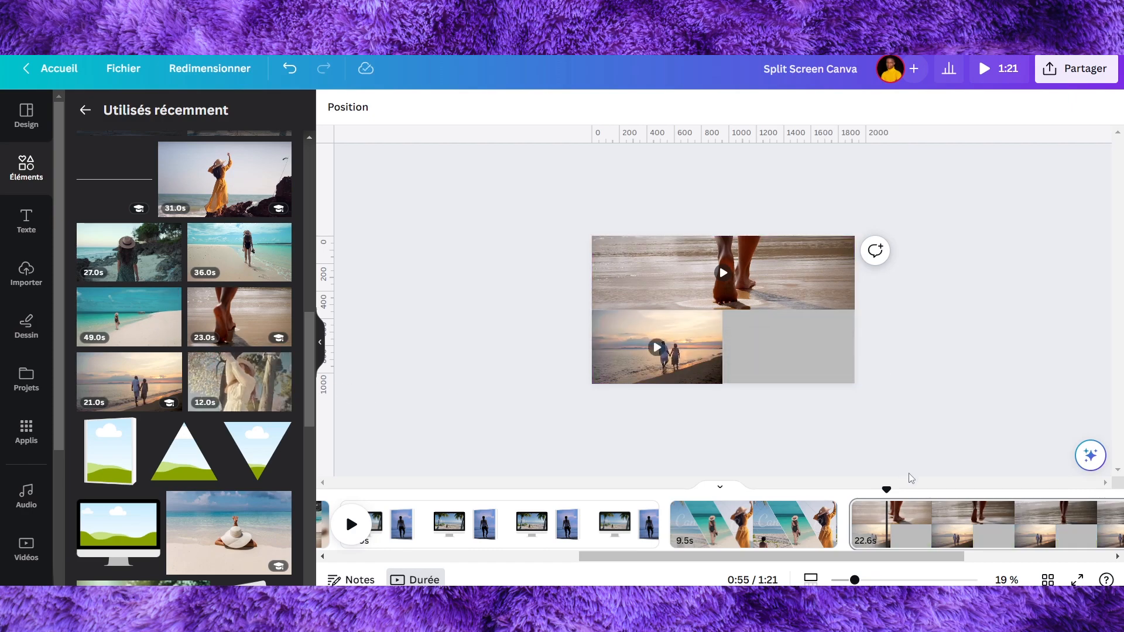
- Scrub the playhead through page 5 to preview the three videos playing together in the split screen
{"action": "left_click_drag", "start_coordinate": [886, 488], "coordinate": [944, 503]}
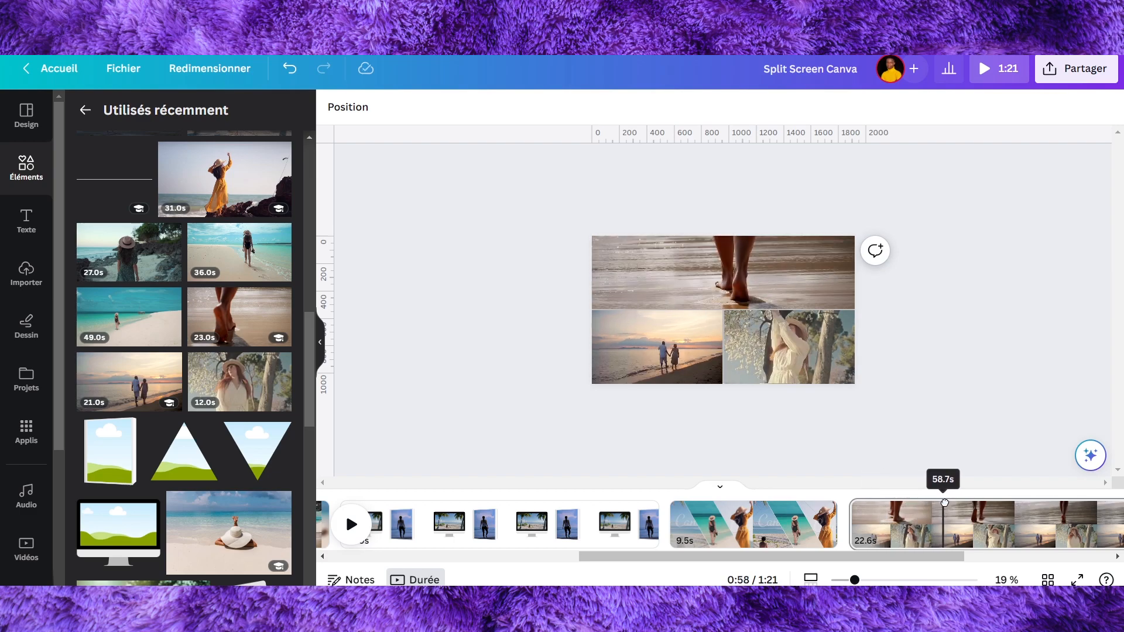
{"action": "left_click_drag", "start_coordinate": [826, 558], "coordinate": [897, 560]}
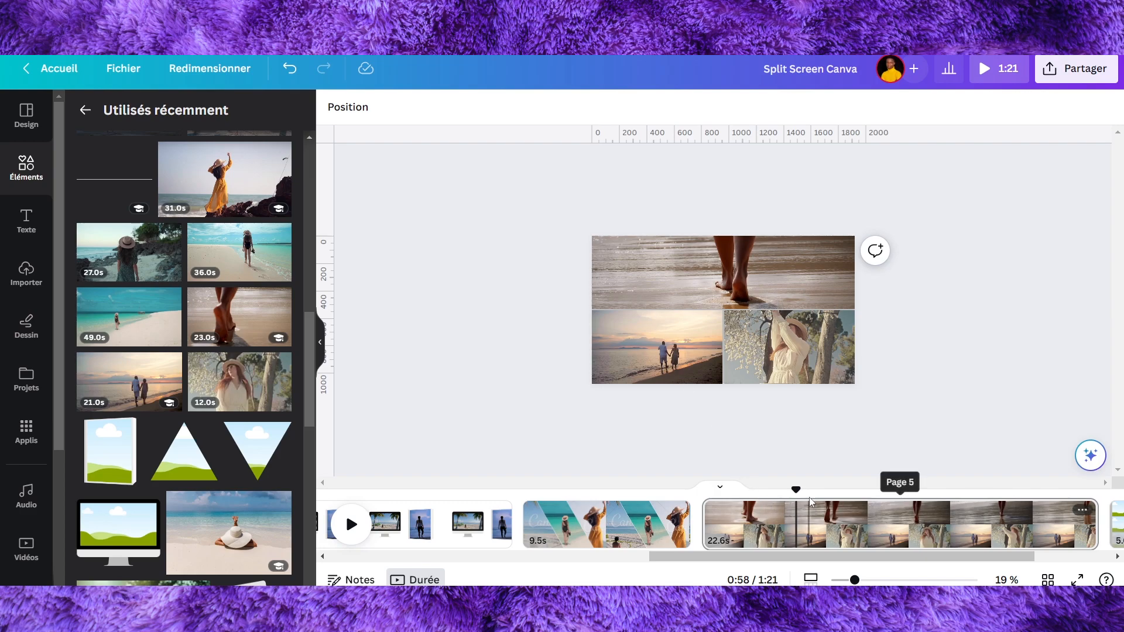
{"action": "left_click_drag", "start_coordinate": [796, 490], "coordinate": [832, 497]}
{"action": "left_click_drag", "start_coordinate": [841, 499], "coordinate": [843, 499]}
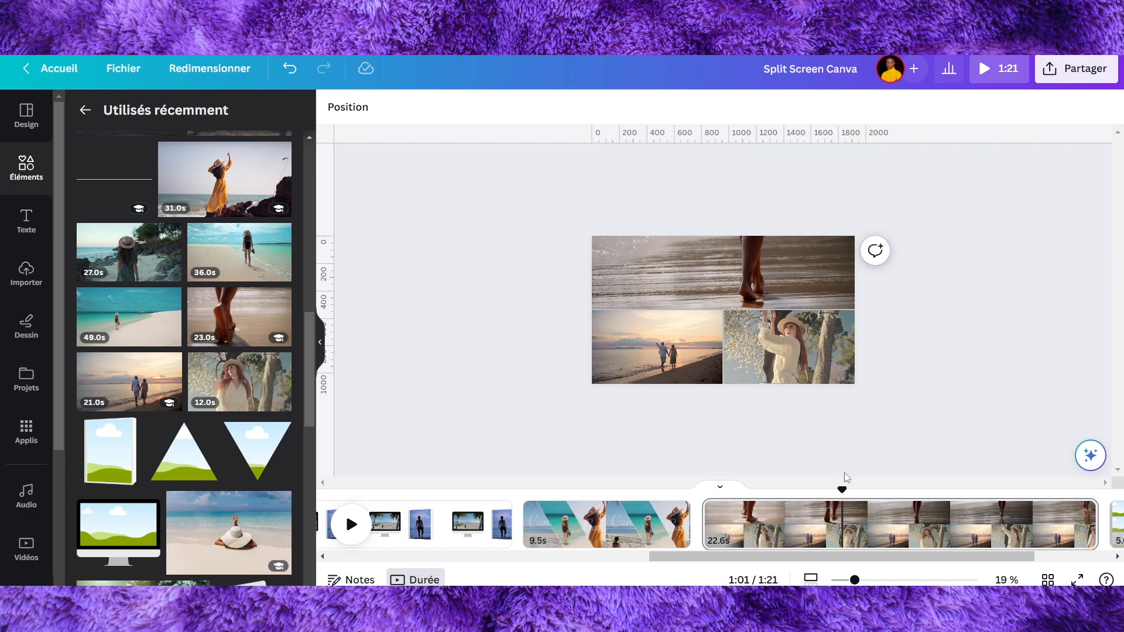
{"action": "scroll", "coordinate": [839, 487], "scroll_direction": "right", "scroll_amount": 3}
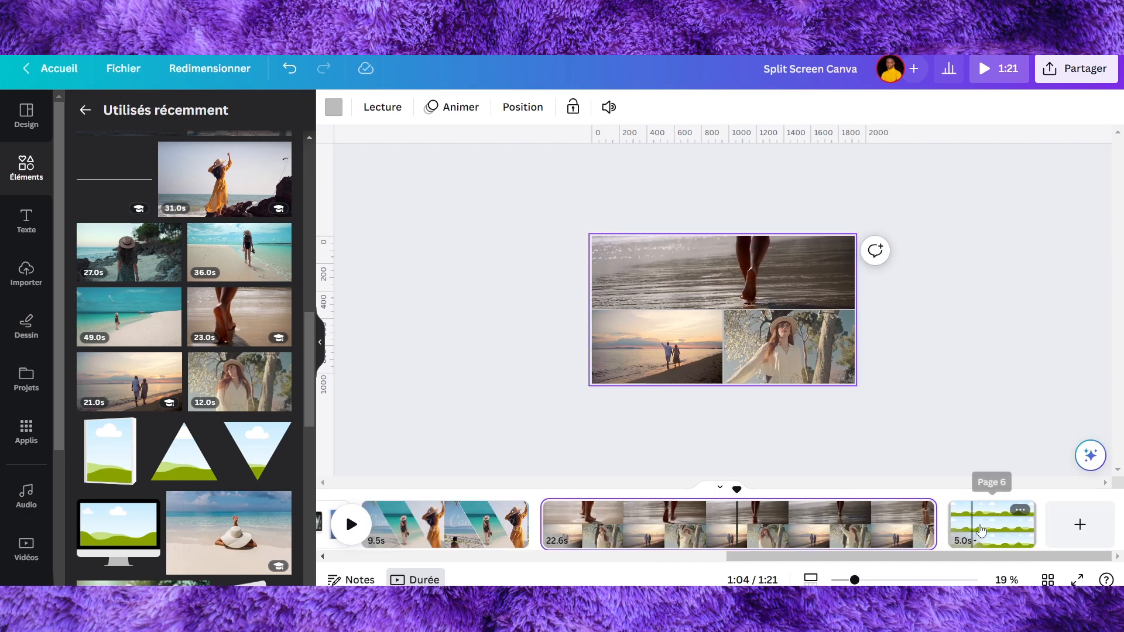
- Fill page 6's three-row grid with the 36.0s, 49.0s and 23.0s videos from upper to lower cell, and narrow it to a central column
{"action": "left_click", "coordinate": [991, 524]}
{"action": "left_click", "coordinate": [679, 320]}
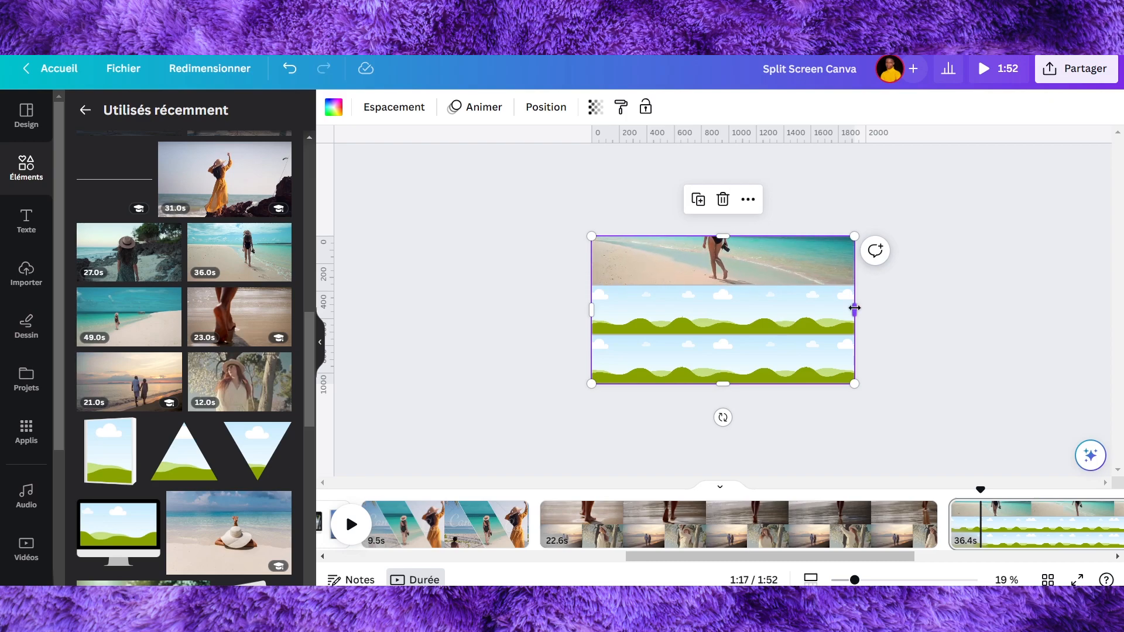
{"action": "left_click_drag", "start_coordinate": [854, 308], "coordinate": [727, 327]}
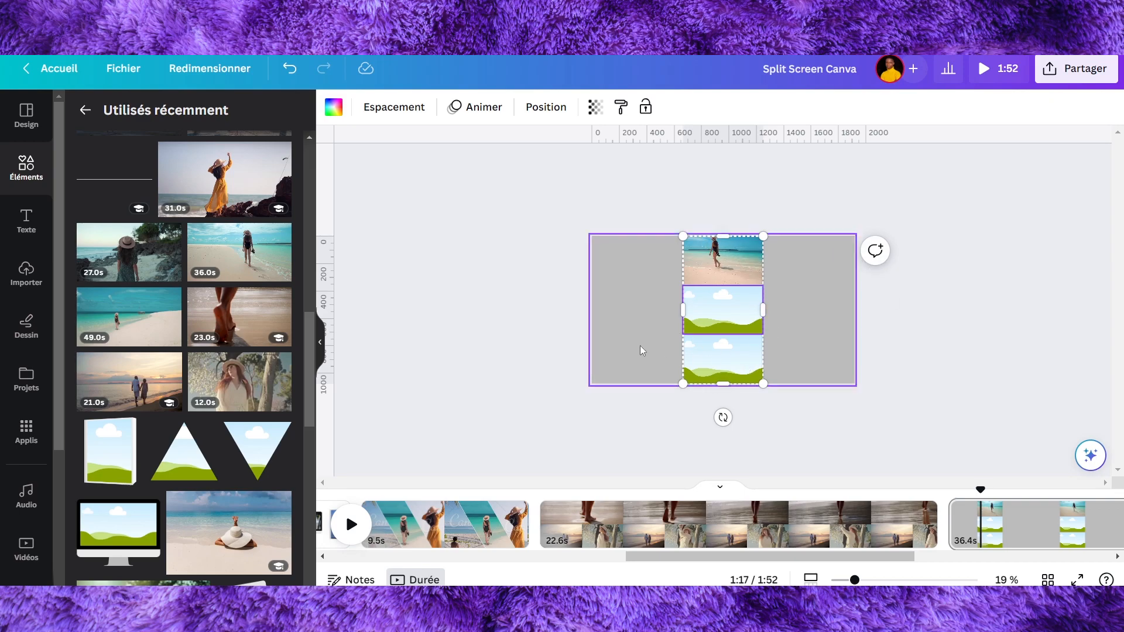
{"action": "left_click_drag", "start_coordinate": [219, 331], "coordinate": [718, 353]}
{"action": "left_click_drag", "start_coordinate": [130, 316], "coordinate": [755, 291]}
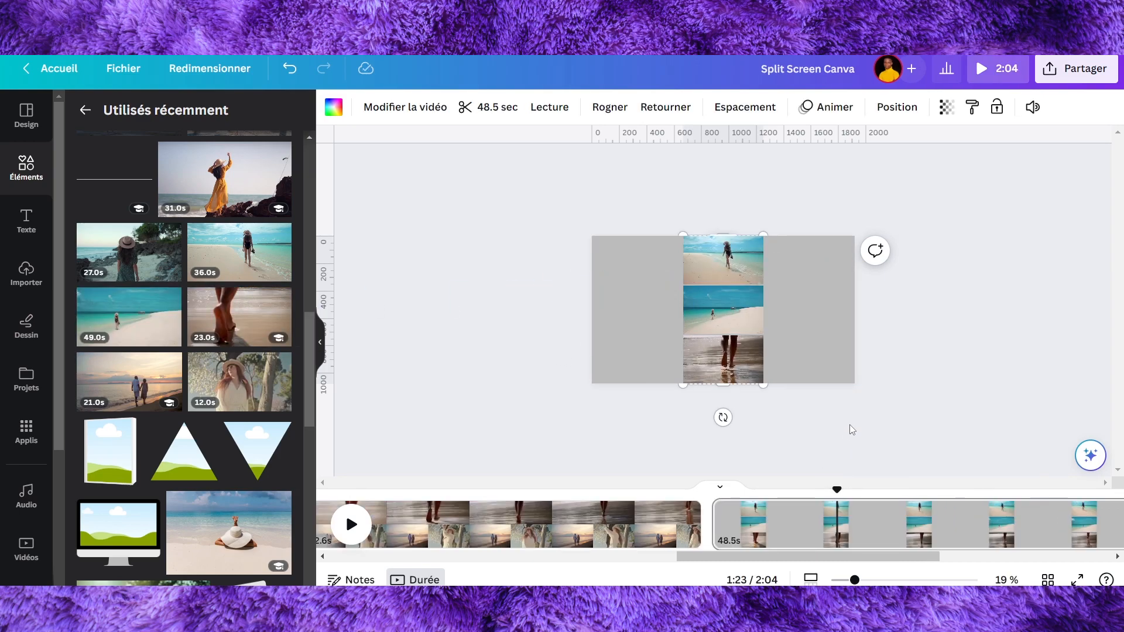
- Split page 6 at 1:23 and delete the grid from the second part to leave a blank page
{"action": "mouse_move", "coordinate": [745, 557]}
{"action": "left_mouse_down"}
{"action": "mouse_move", "coordinate": [870, 563]}
{"action": "mouse_move", "coordinate": [740, 538]}
{"action": "left_mouse_up"}
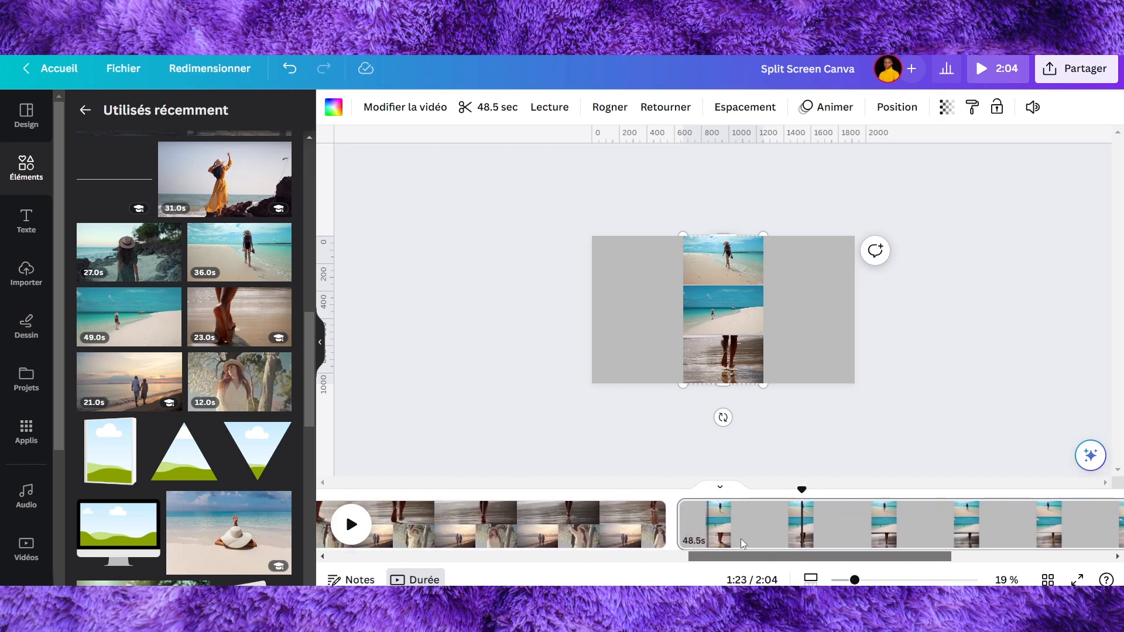
{"action": "left_click", "coordinate": [837, 488]}
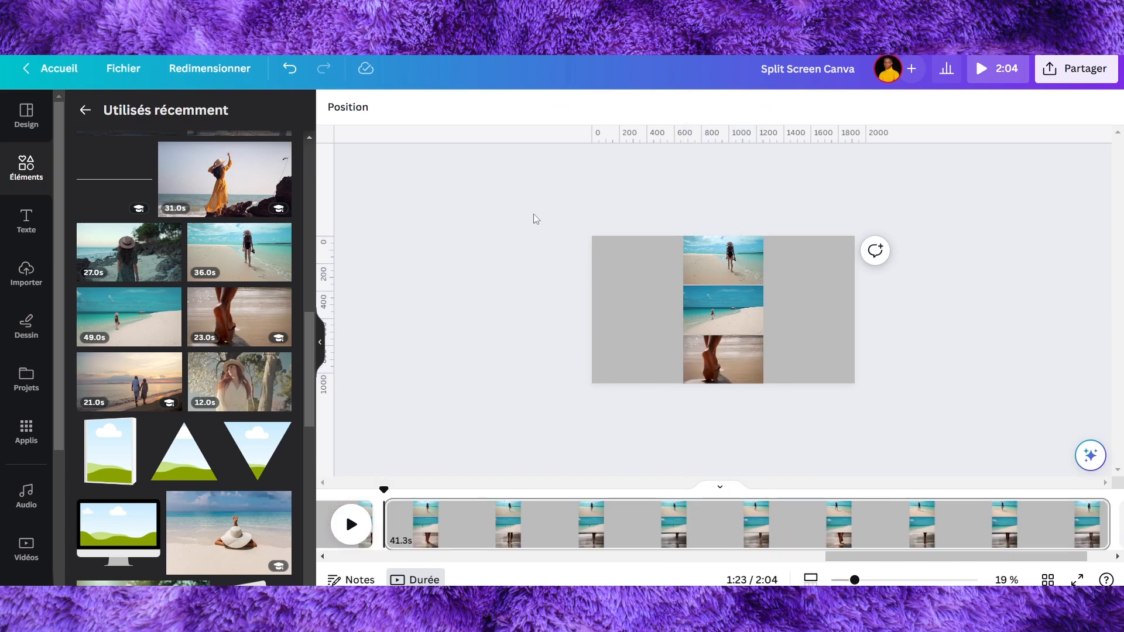
{"action": "left_click", "coordinate": [1014, 523]}
{"action": "key", "text": "Delete"}
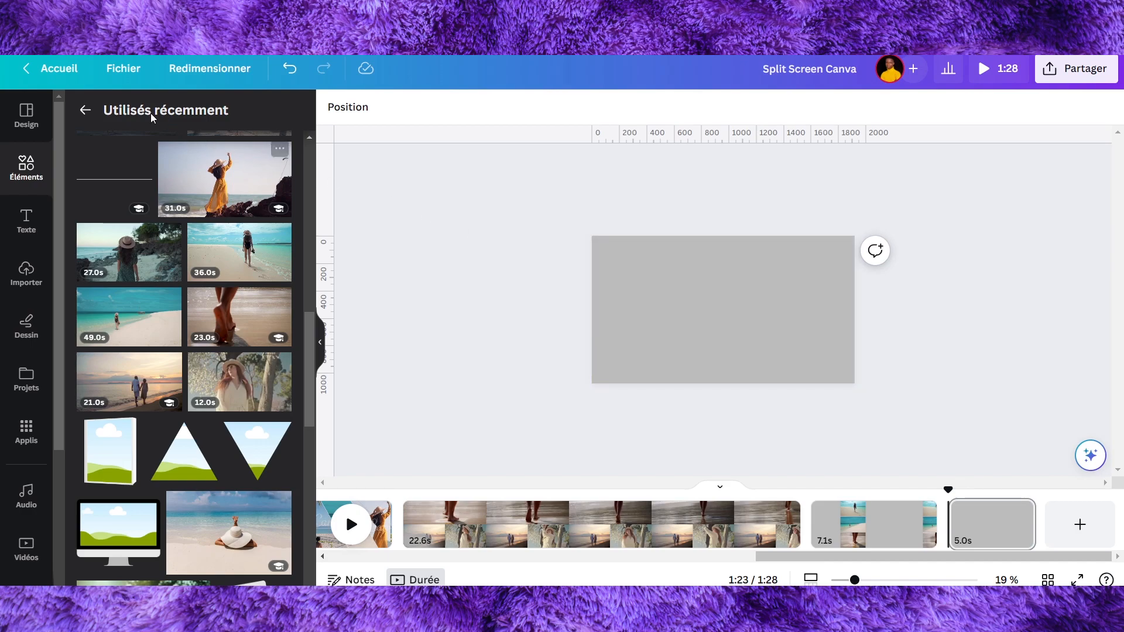
- Show the complete collection of frames (Cadres) in the elements library
{"action": "left_click", "coordinate": [83, 110]}
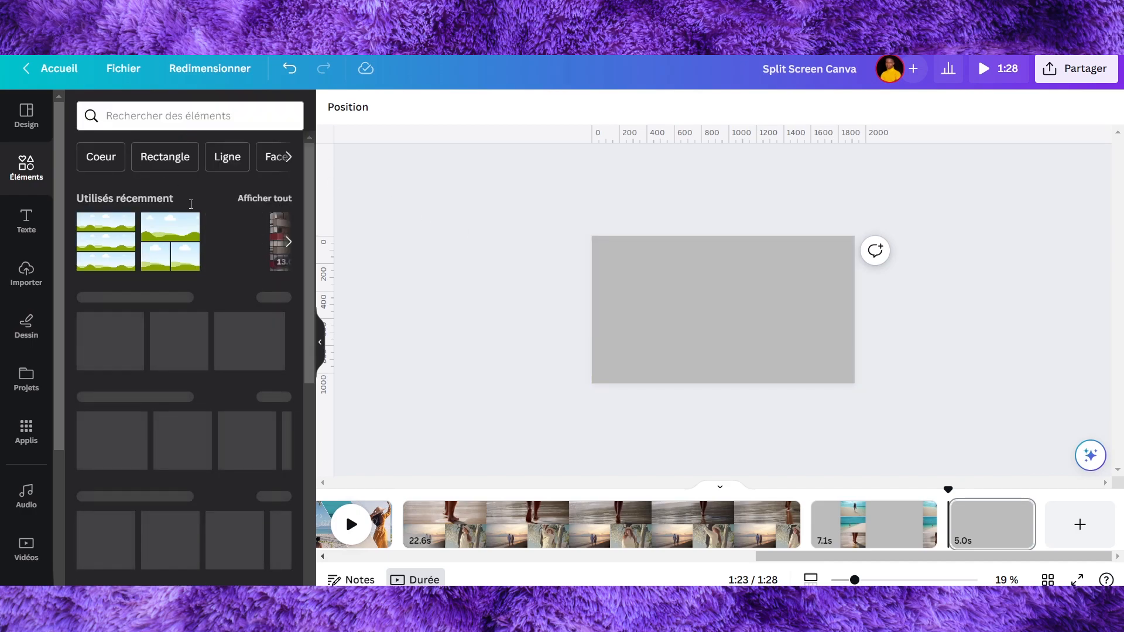
{"action": "scroll", "coordinate": [190, 210], "scroll_direction": "down", "scroll_amount": 2}
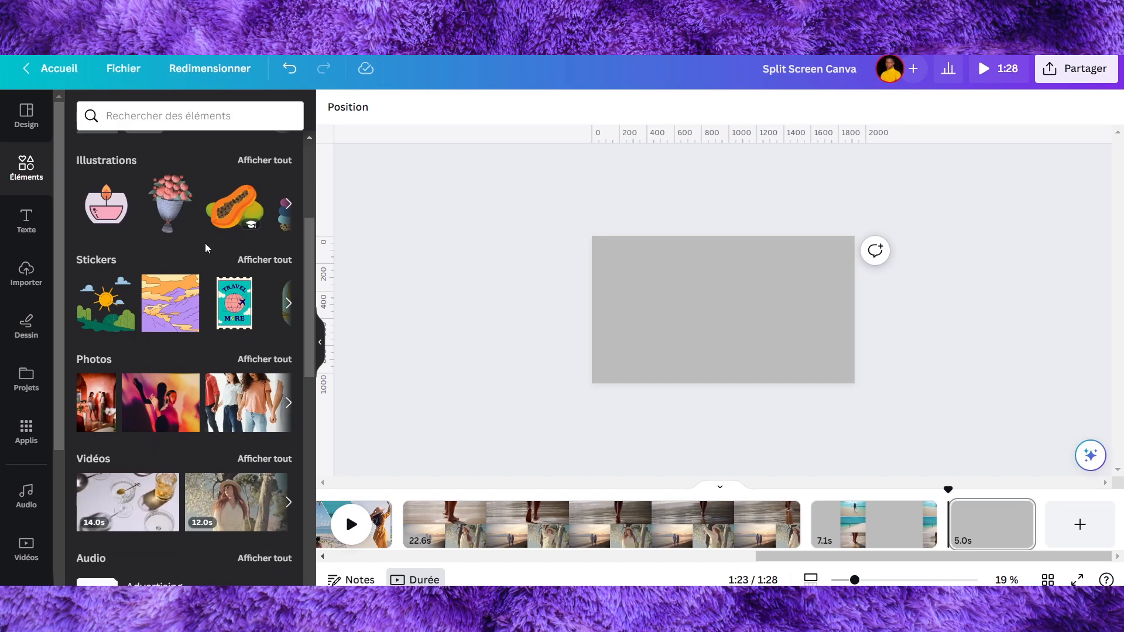
{"action": "scroll", "coordinate": [204, 243], "scroll_direction": "down", "scroll_amount": 8}
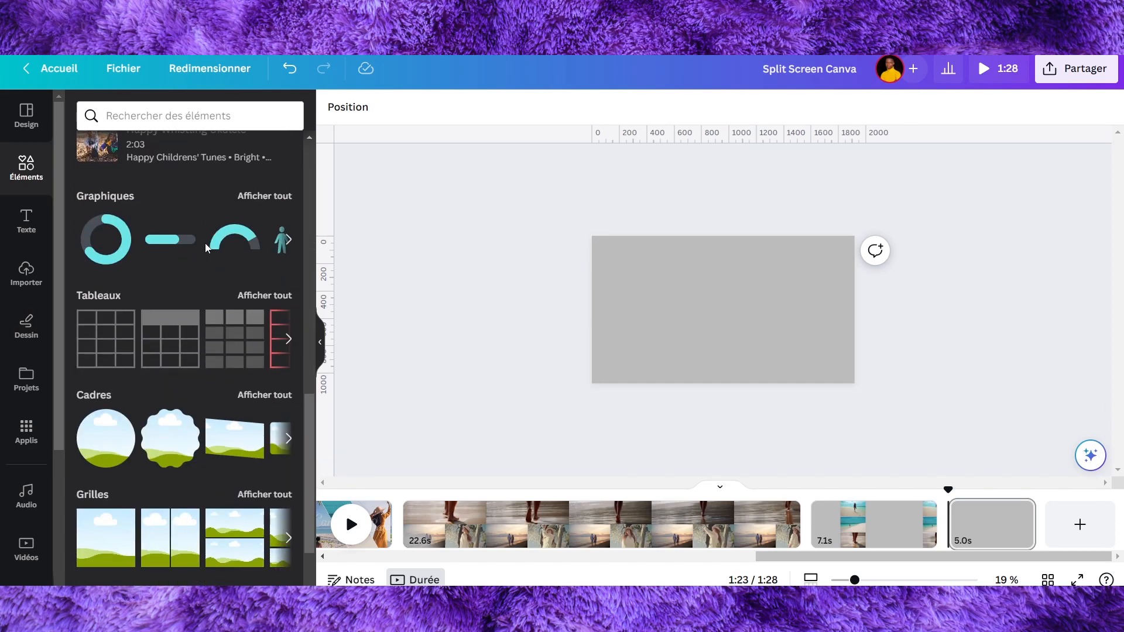
{"action": "scroll", "coordinate": [156, 359], "scroll_direction": "down", "scroll_amount": 2}
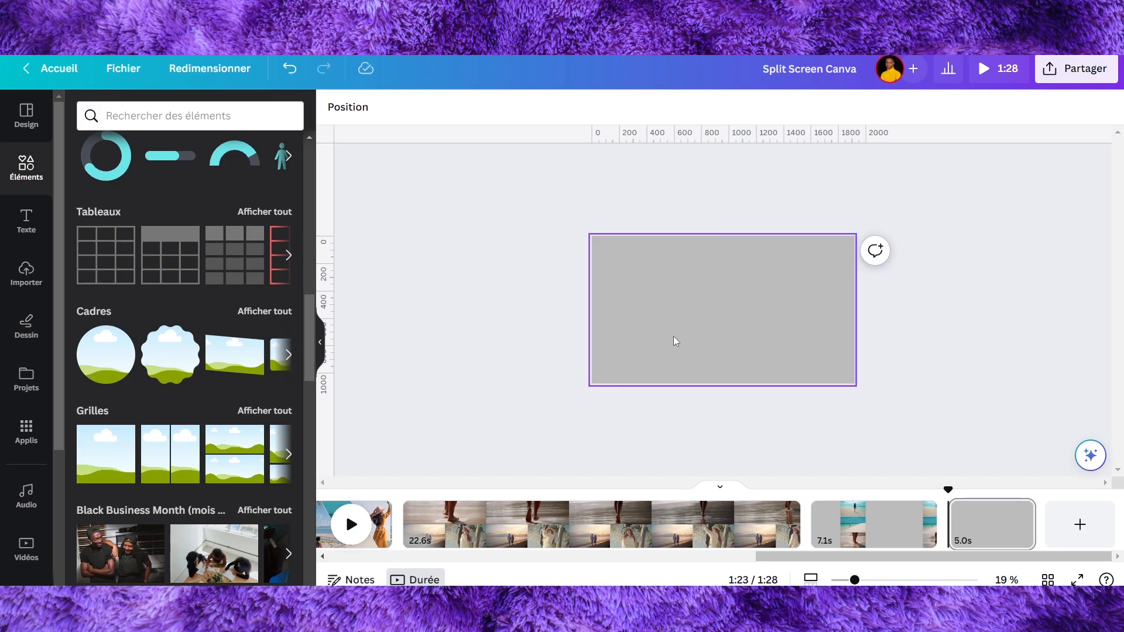
{"action": "left_click", "coordinate": [254, 313]}
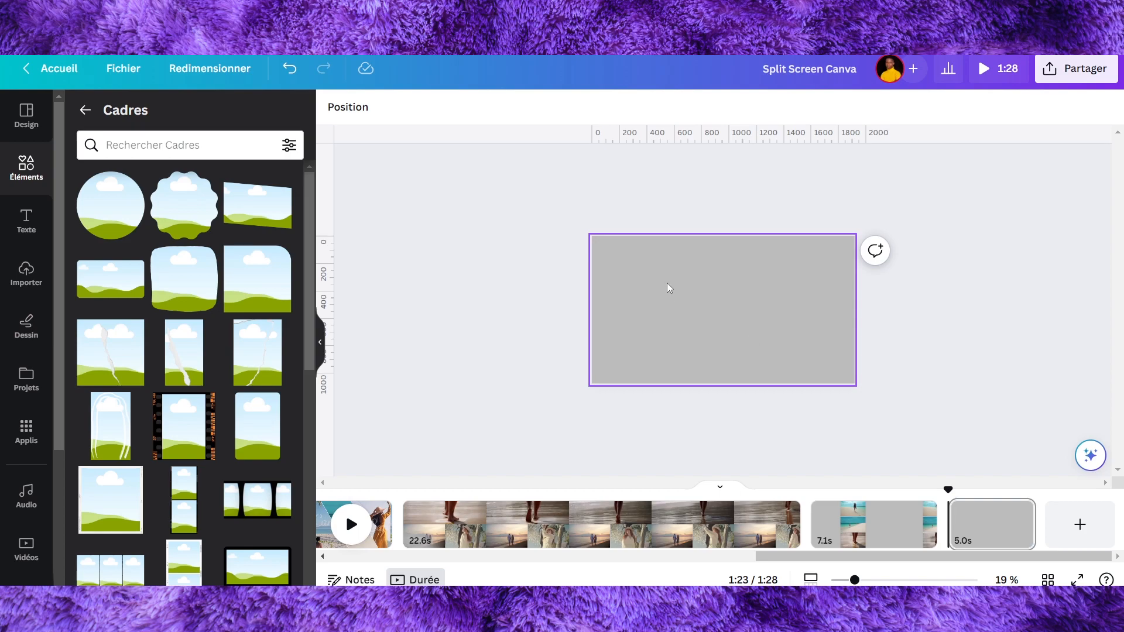
- Insert the rectangular brush-stroke frame on the blank page, shrink it and place it in the page's upper-left area
{"action": "scroll", "coordinate": [175, 318], "scroll_direction": "down", "scroll_amount": 5}
{"action": "scroll", "coordinate": [181, 314], "scroll_direction": "down", "scroll_amount": 3}
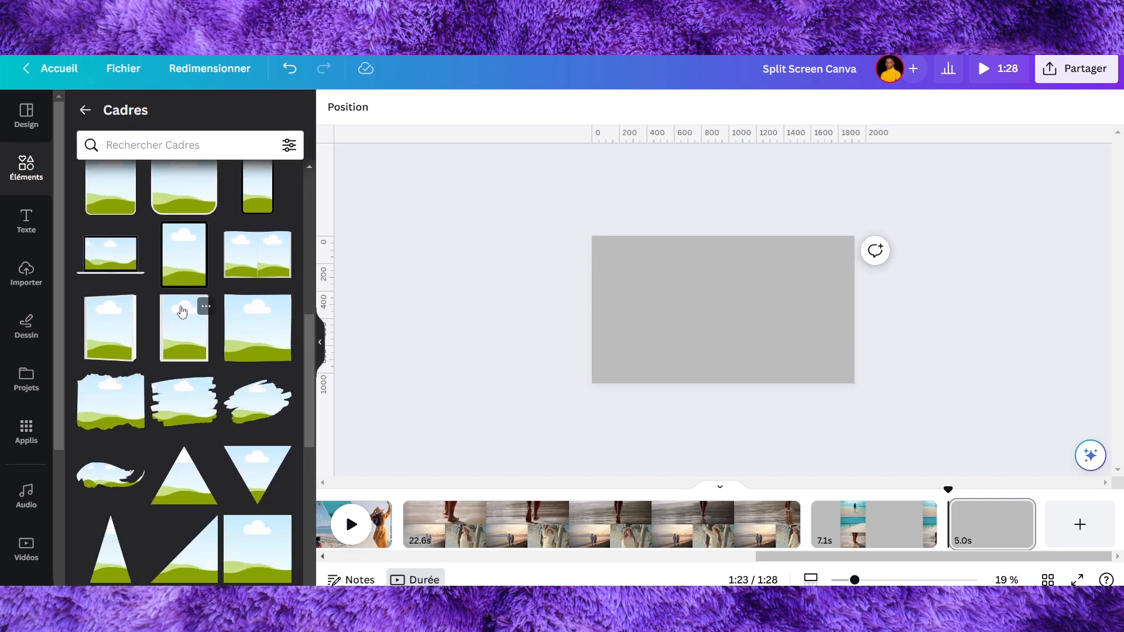
{"action": "scroll", "coordinate": [182, 310], "scroll_direction": "up", "scroll_amount": 4}
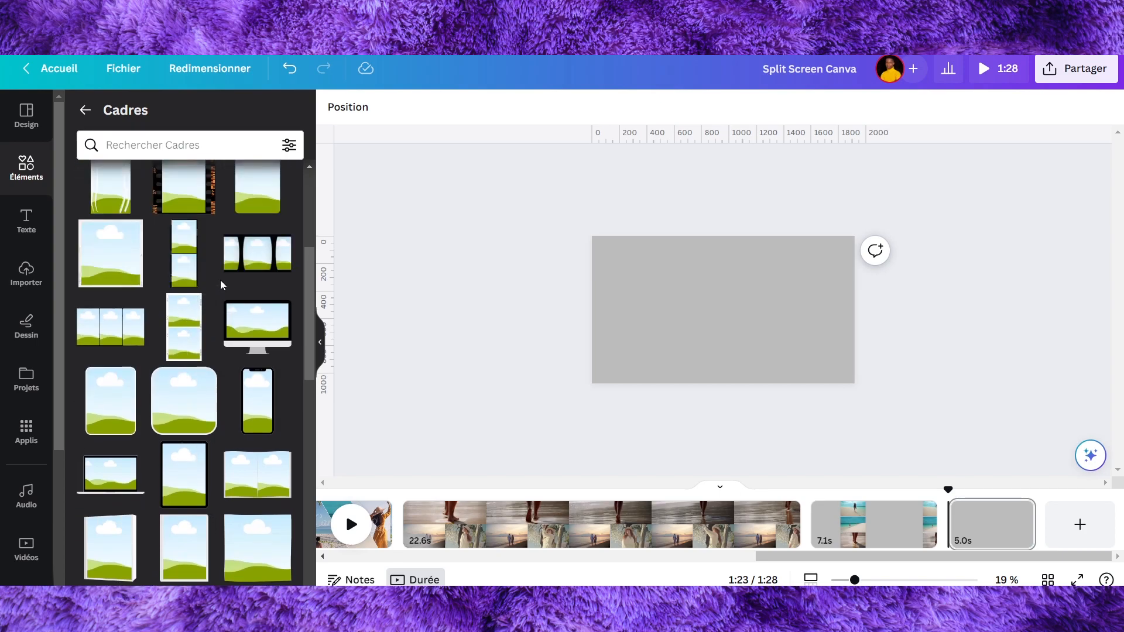
{"action": "scroll", "coordinate": [220, 285], "scroll_direction": "down", "scroll_amount": 3}
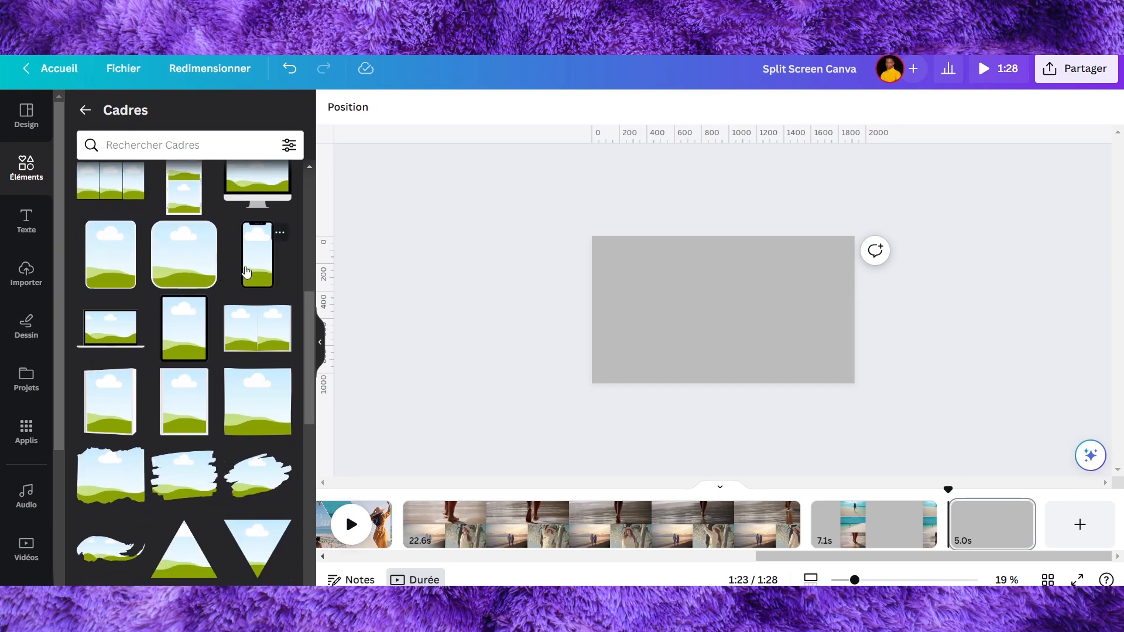
{"action": "scroll", "coordinate": [225, 281], "scroll_direction": "up", "scroll_amount": 3}
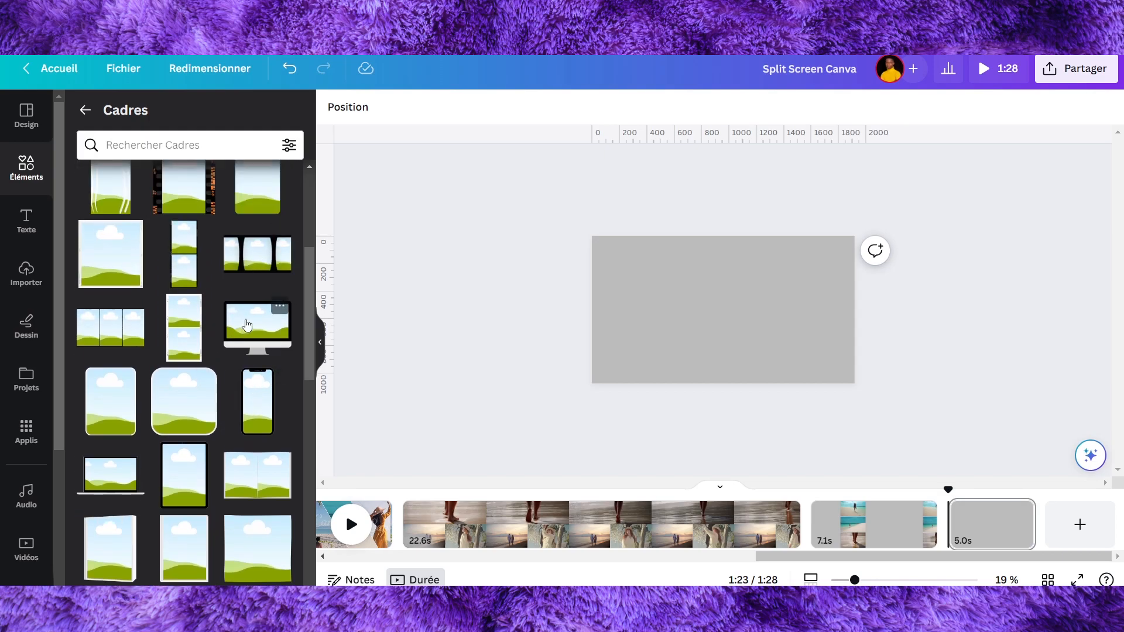
{"action": "scroll", "coordinate": [260, 325], "scroll_direction": "down", "scroll_amount": 2}
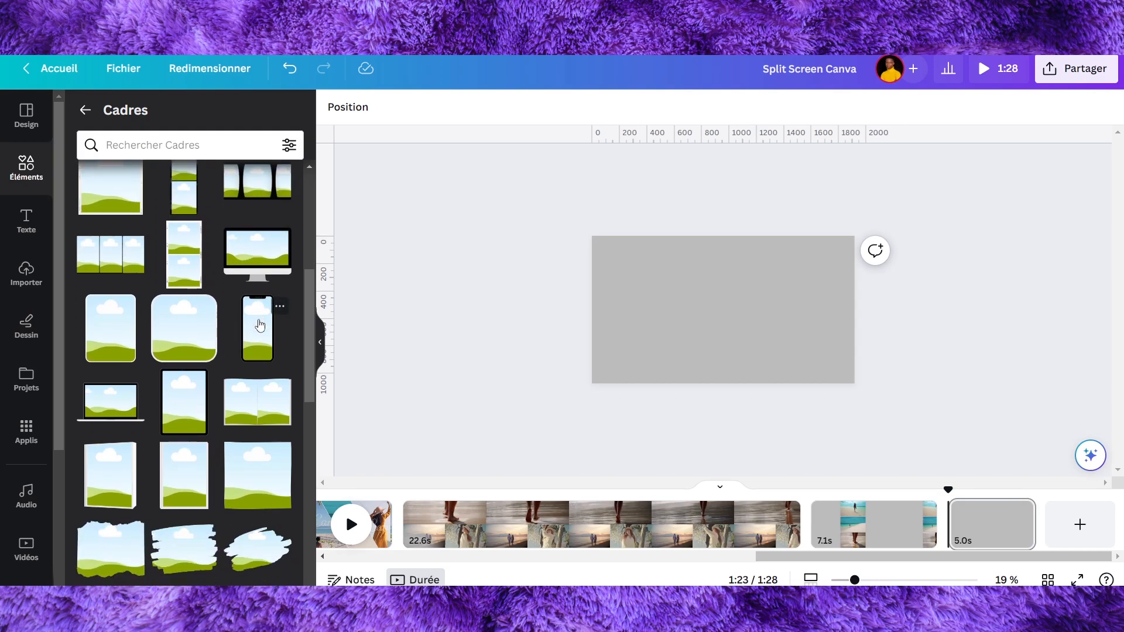
{"action": "scroll", "coordinate": [192, 339], "scroll_direction": "down", "scroll_amount": 4}
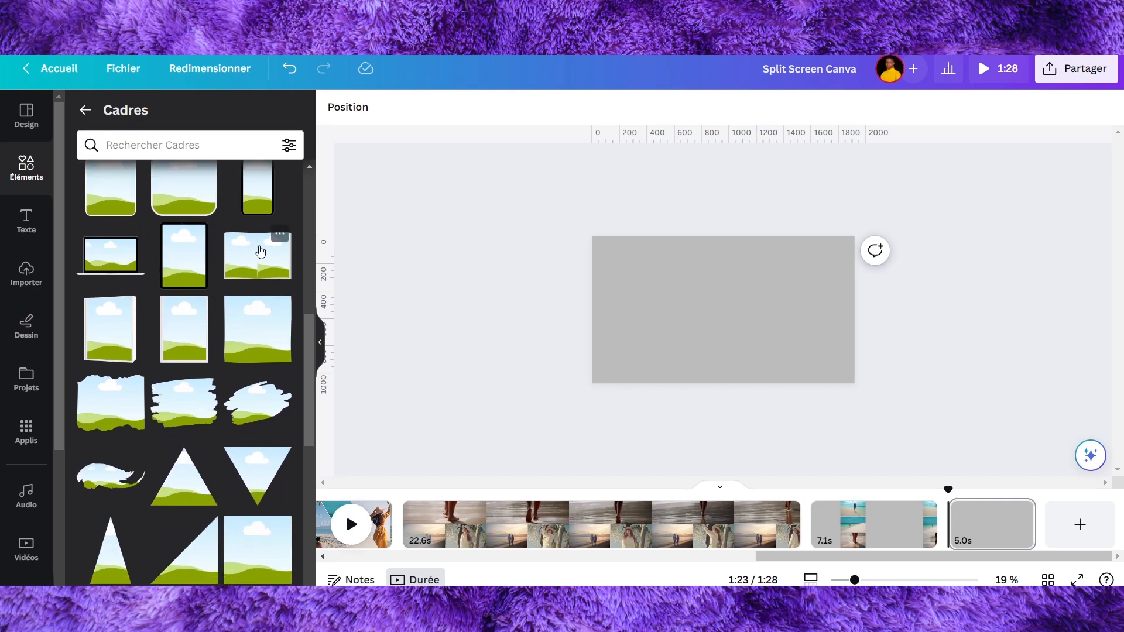
{"action": "scroll", "coordinate": [131, 324], "scroll_direction": "down", "scroll_amount": 4}
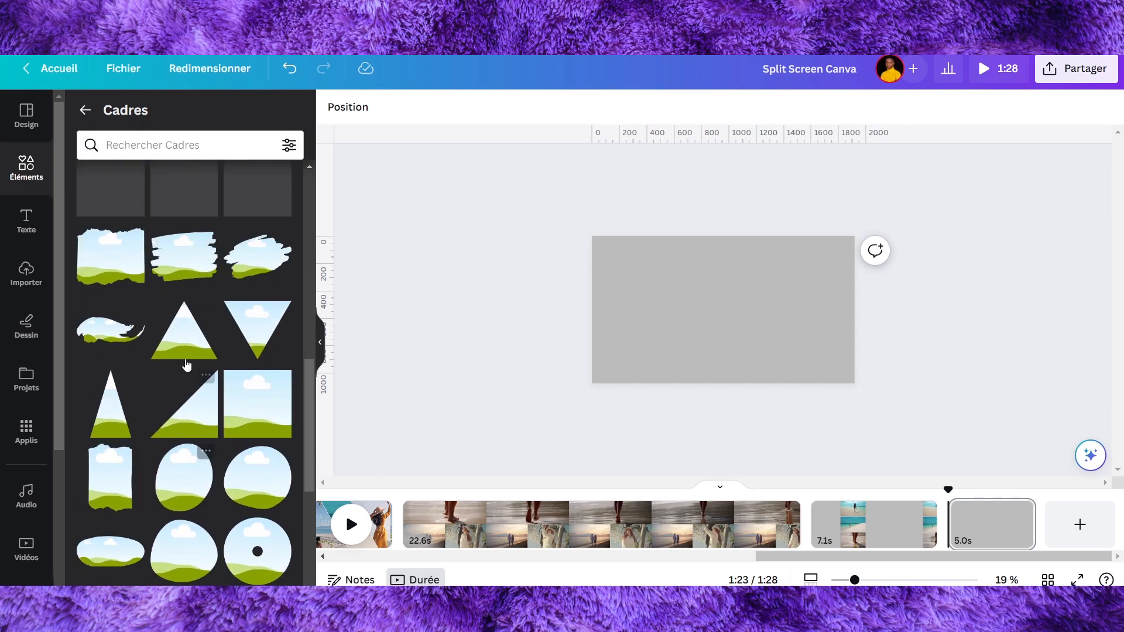
{"action": "left_click", "coordinate": [183, 260]}
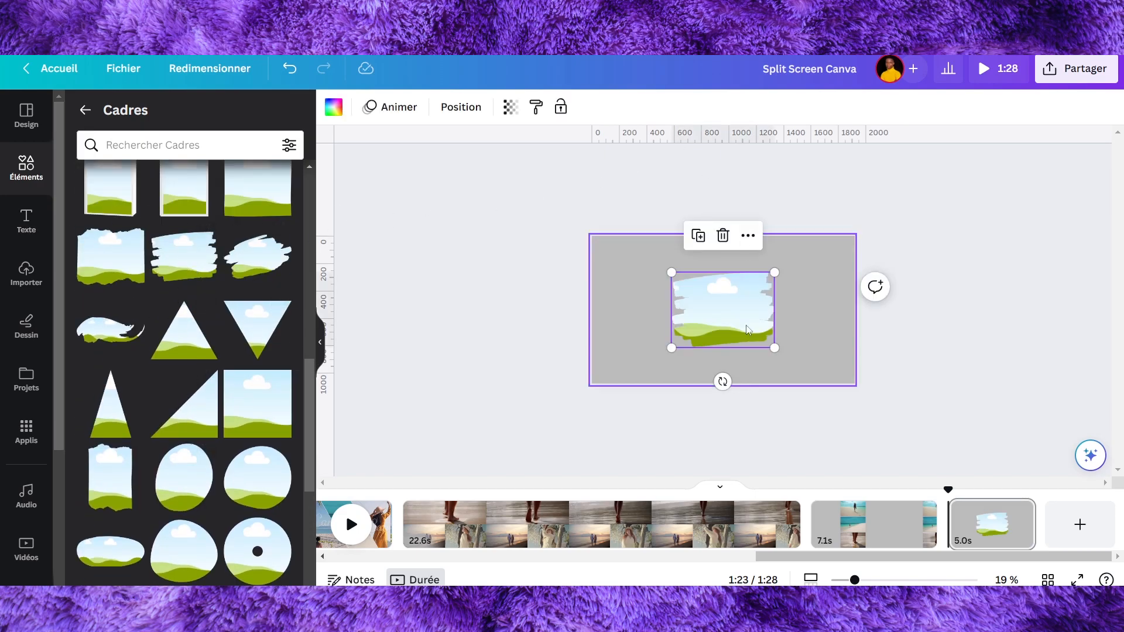
{"action": "left_click_drag", "start_coordinate": [774, 348], "coordinate": [643, 281]}
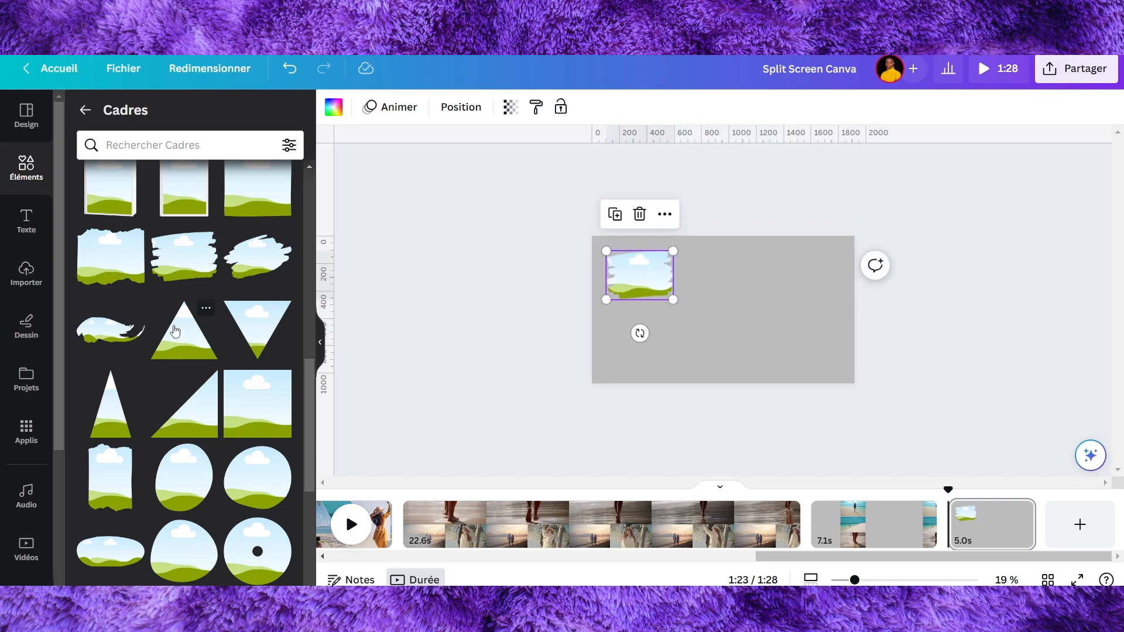
- Add a letter D frame to the middle of the page
{"action": "scroll", "coordinate": [176, 321], "scroll_direction": "down", "scroll_amount": 4}
{"action": "scroll", "coordinate": [177, 316], "scroll_direction": "down", "scroll_amount": 6}
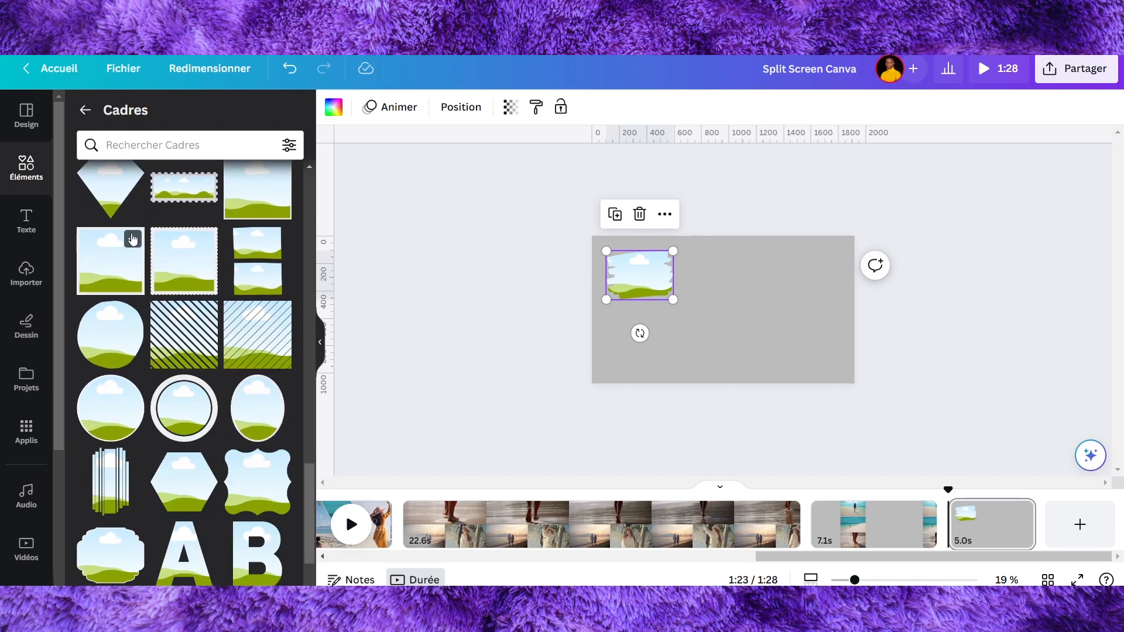
{"action": "scroll", "coordinate": [187, 339], "scroll_direction": "down", "scroll_amount": 2}
{"action": "scroll", "coordinate": [200, 368], "scroll_direction": "down", "scroll_amount": 5}
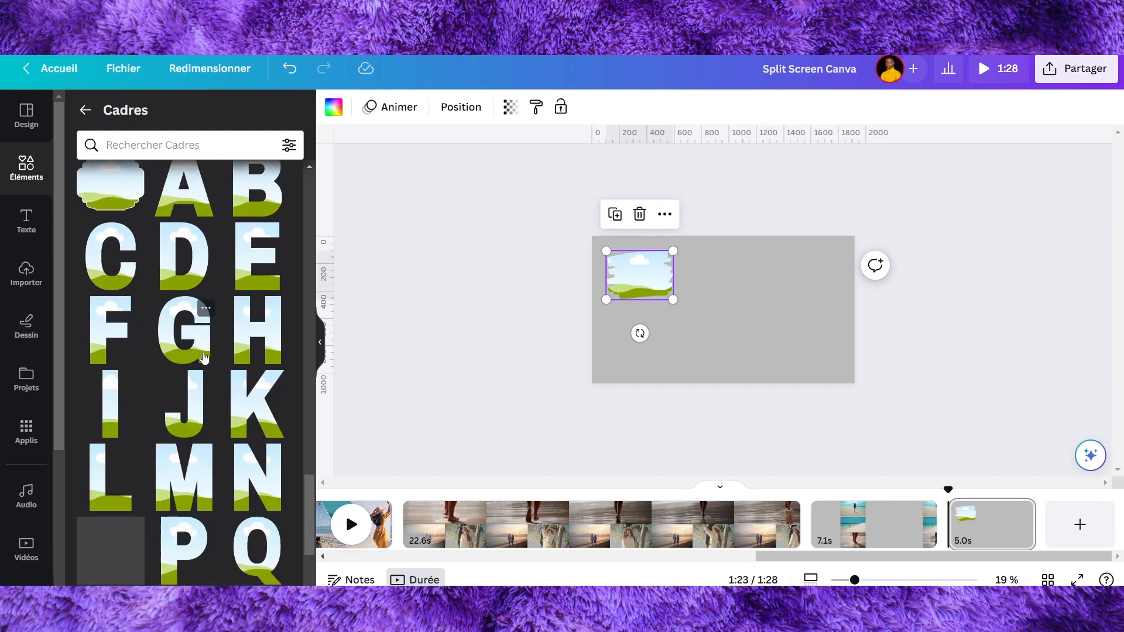
{"action": "left_click", "coordinate": [184, 256]}
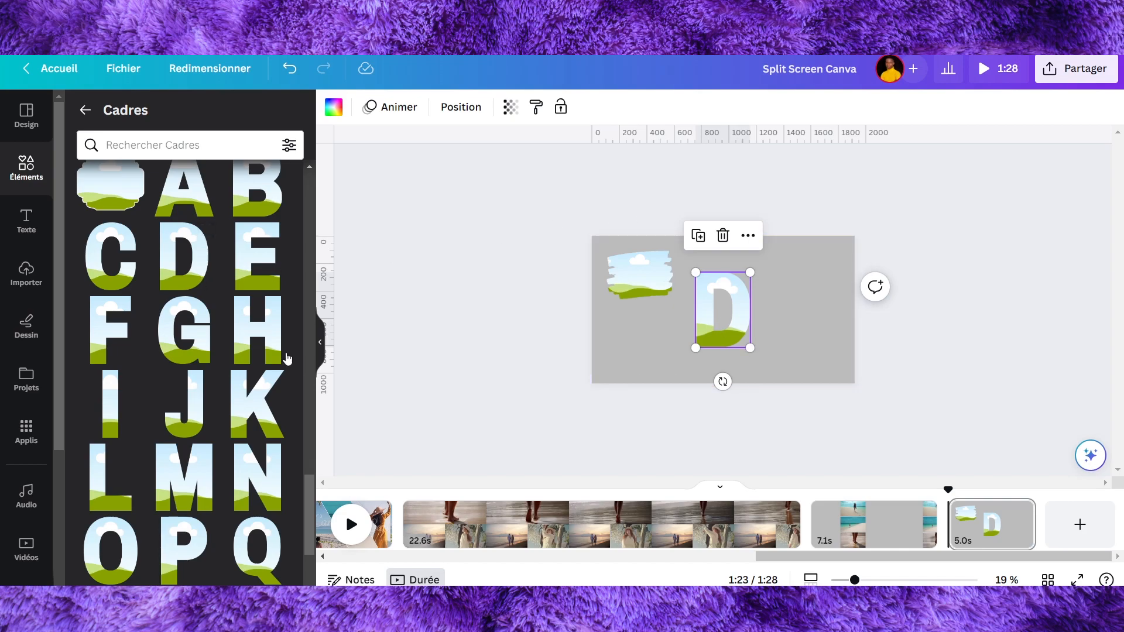
- Insert the laptop frame, reduce its size and move it to the right of the letter D
{"action": "scroll", "coordinate": [242, 315], "scroll_direction": "up", "scroll_amount": 10}
{"action": "scroll", "coordinate": [234, 316], "scroll_direction": "up", "scroll_amount": 5}
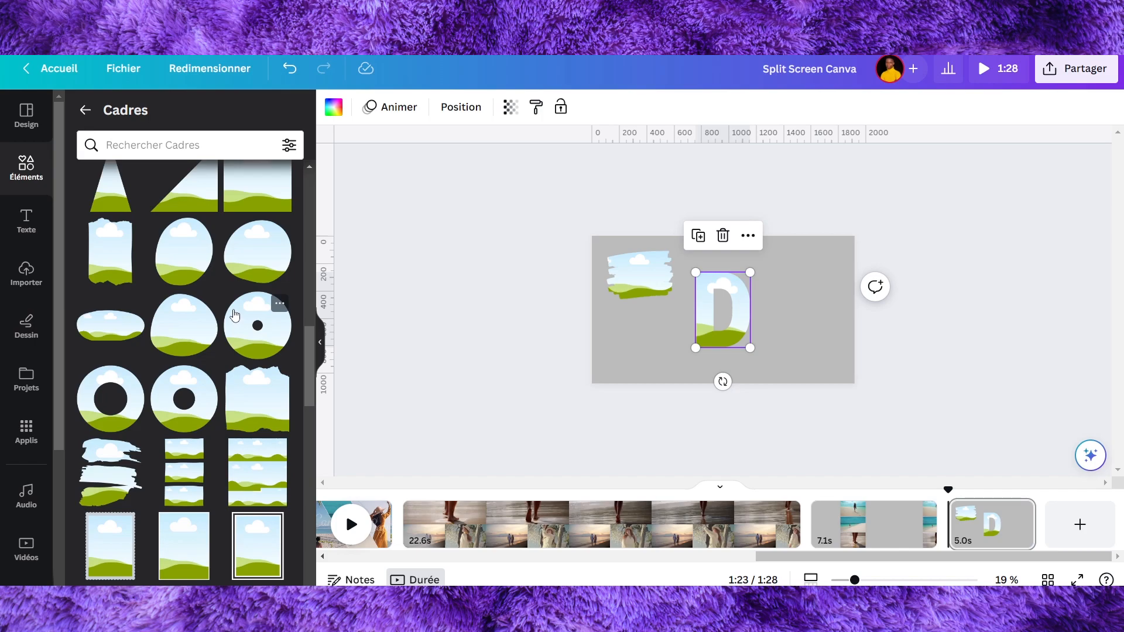
{"action": "scroll", "coordinate": [234, 315], "scroll_direction": "up", "scroll_amount": 5}
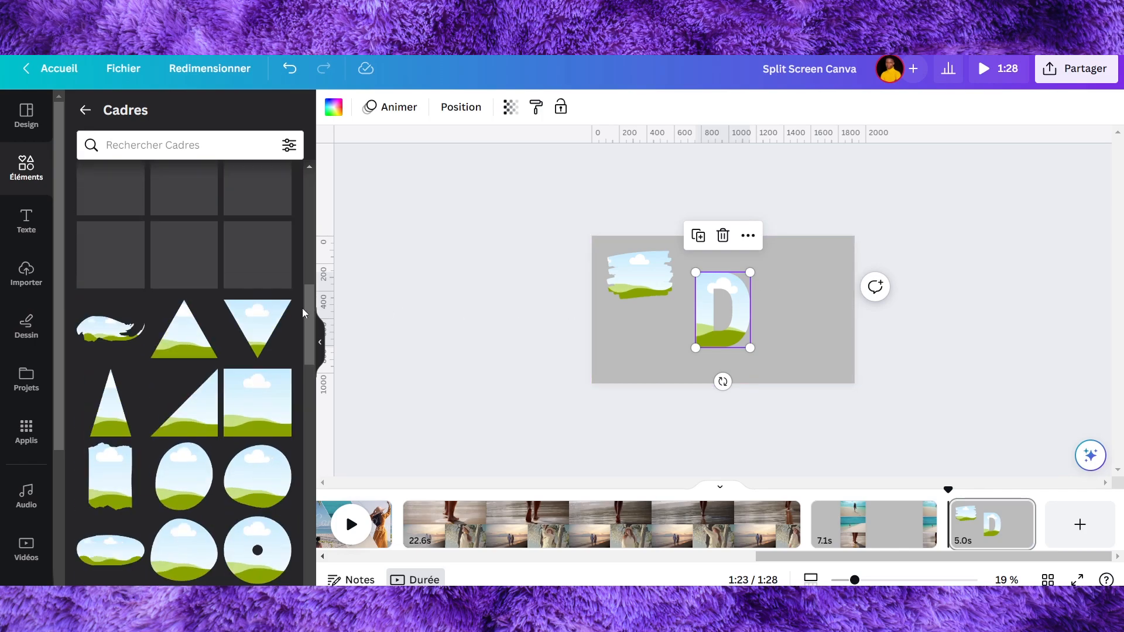
{"action": "scroll", "coordinate": [257, 318], "scroll_direction": "up", "scroll_amount": 10}
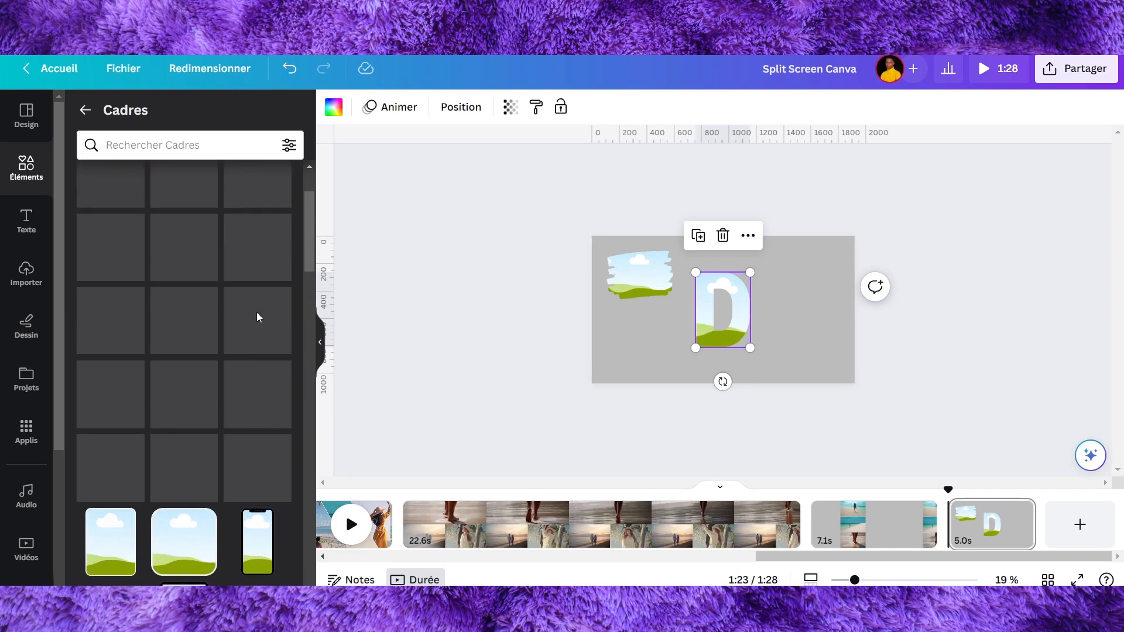
{"action": "scroll", "coordinate": [257, 318], "scroll_direction": "down", "scroll_amount": 5}
{"action": "left_click", "coordinate": [119, 364]}
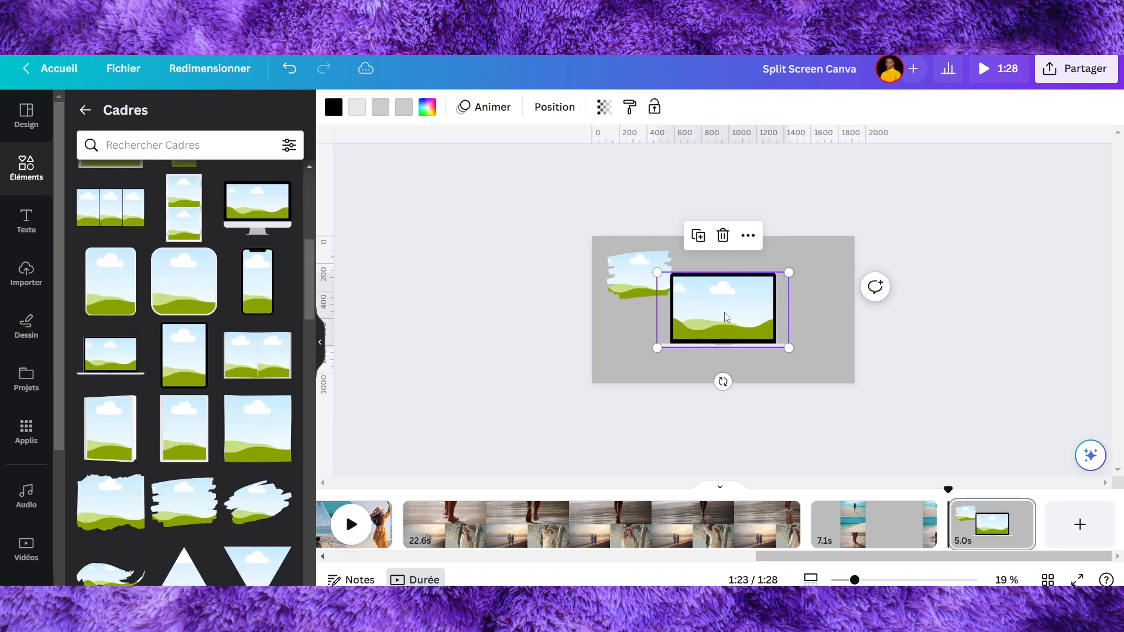
{"action": "left_click_drag", "start_coordinate": [789, 272], "coordinate": [759, 288]}
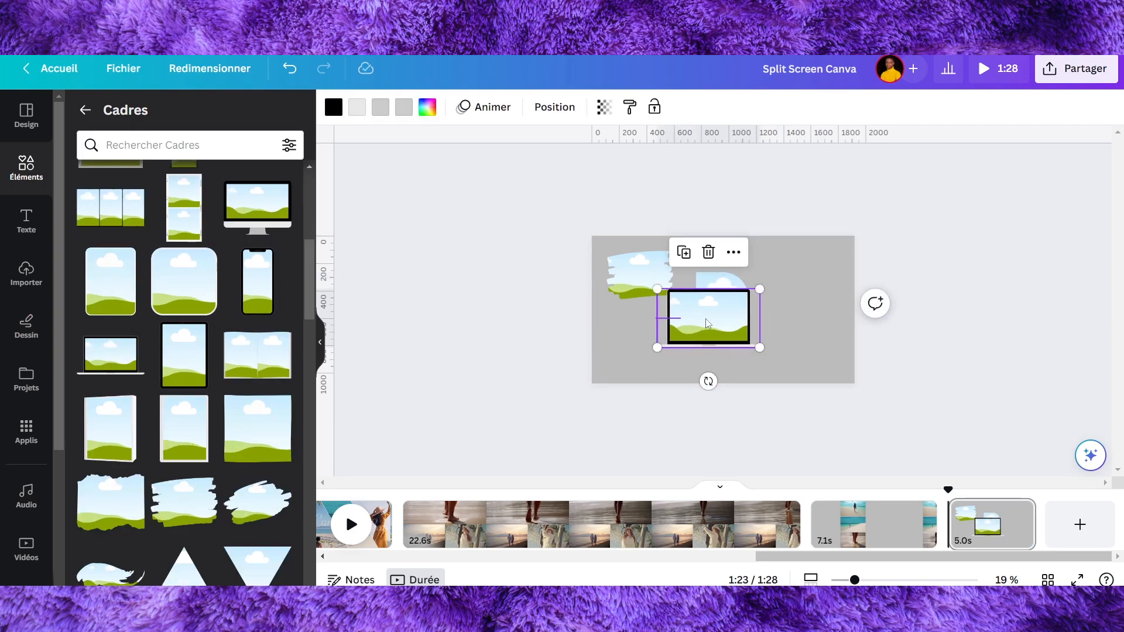
{"action": "left_click_drag", "start_coordinate": [692, 322], "coordinate": [778, 322]}
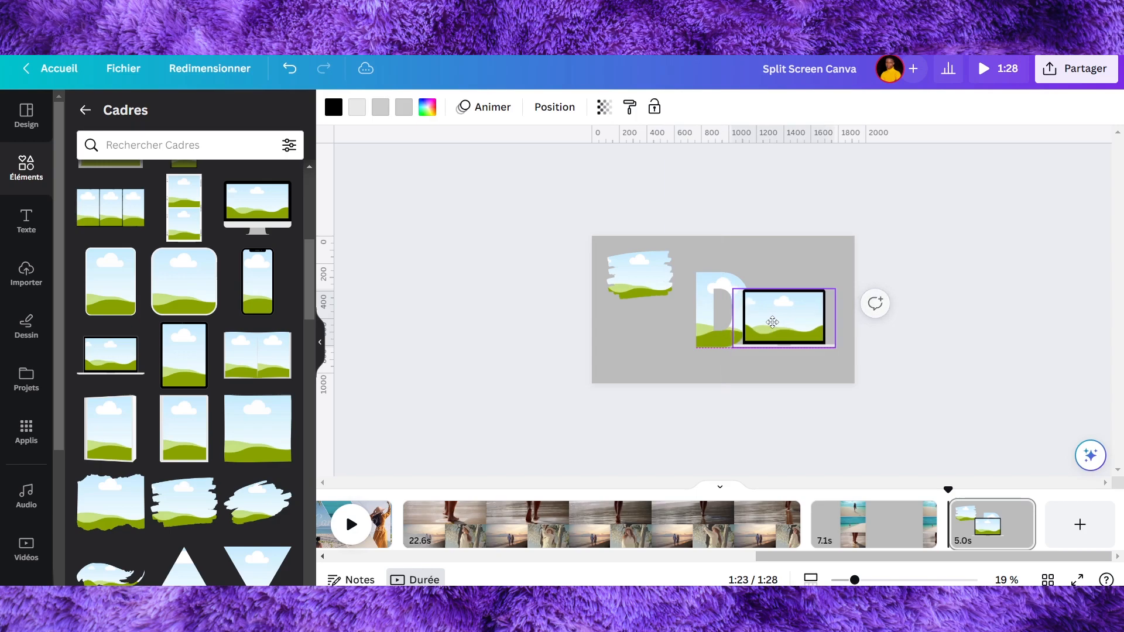
- Shift the letter D frame clear of the laptop and shrink it to about the laptop's height
{"action": "left_click", "coordinate": [725, 311]}
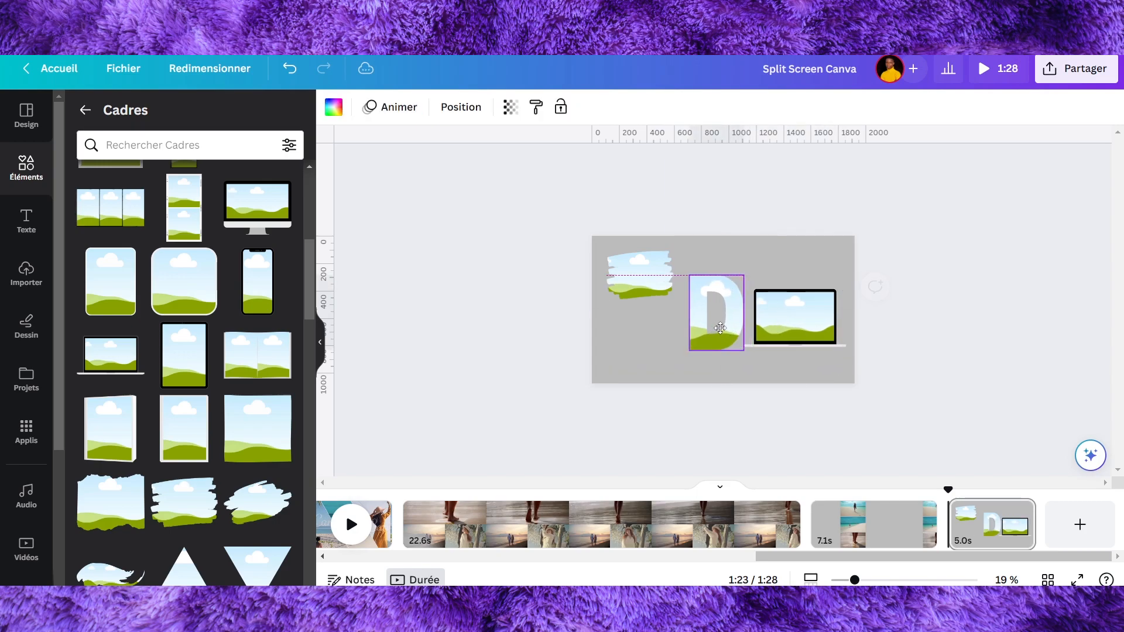
{"action": "left_click_drag", "start_coordinate": [743, 279], "coordinate": [732, 289]}
{"action": "left_click_drag", "start_coordinate": [731, 347], "coordinate": [725, 347]}
- Move the brush-stroke frame down in line with the letter D and enlarge it to about the same height
{"action": "left_click_drag", "start_coordinate": [643, 287], "coordinate": [636, 332]}
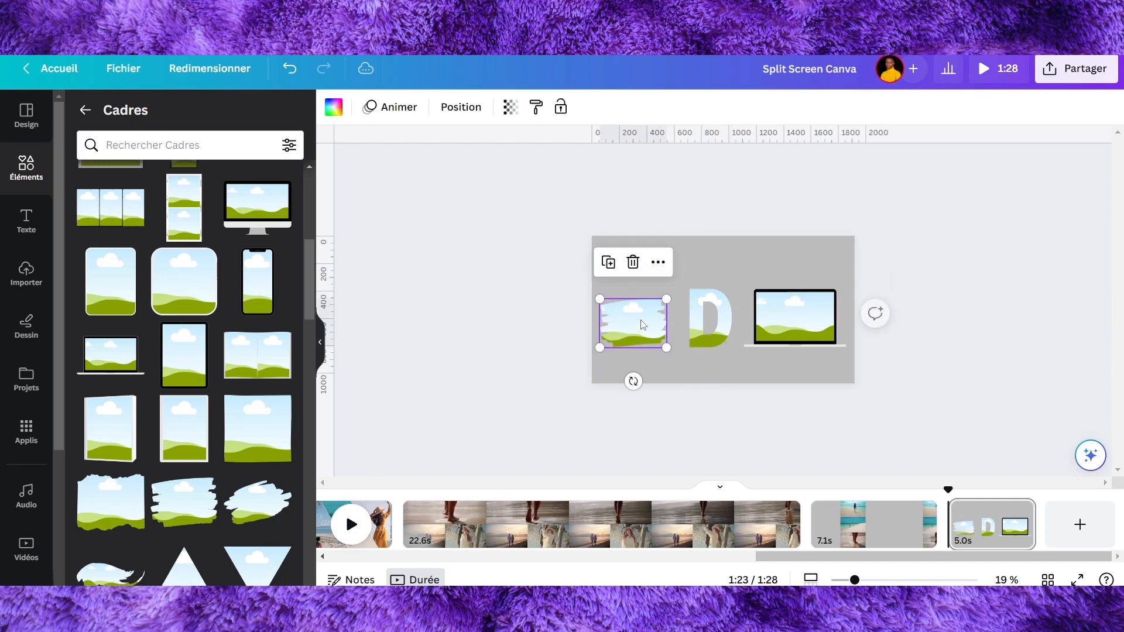
{"action": "mouse_move", "coordinate": [600, 294]}
{"action": "left_mouse_down"}
{"action": "mouse_move", "coordinate": [579, 286]}
{"action": "mouse_move", "coordinate": [585, 294]}
{"action": "left_mouse_up"}
{"action": "left_click", "coordinate": [768, 284]}
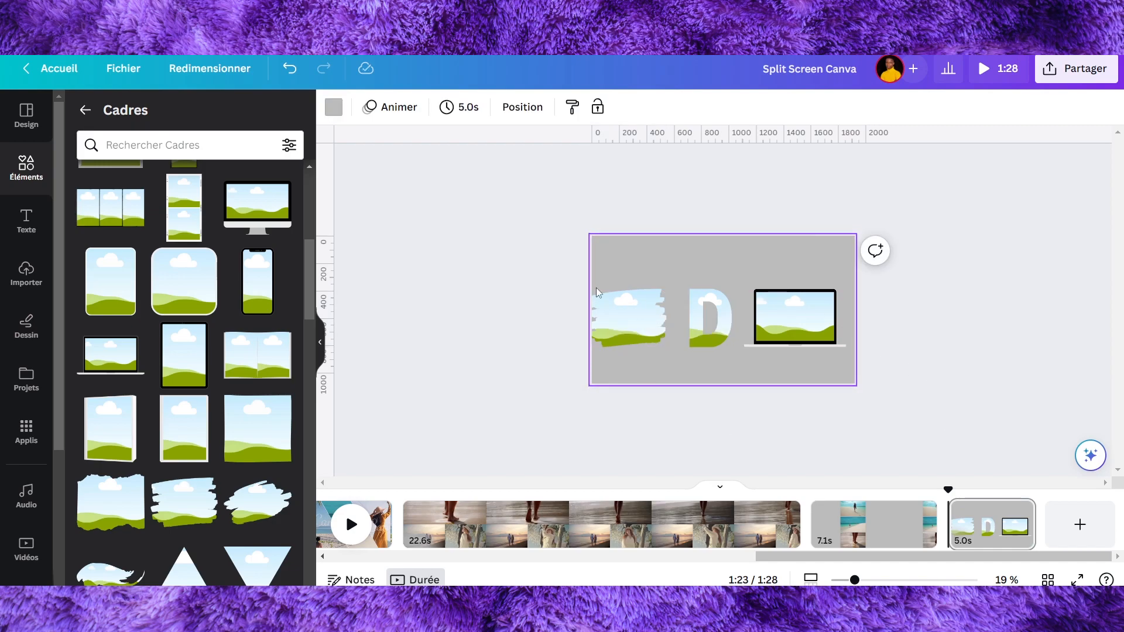
- Fill the brush-stroke frame with the recently used 18-second video of the silhouetted person facing the sea
{"action": "left_click", "coordinate": [84, 111]}
{"action": "scroll", "coordinate": [161, 350], "scroll_direction": "down", "scroll_amount": 1}
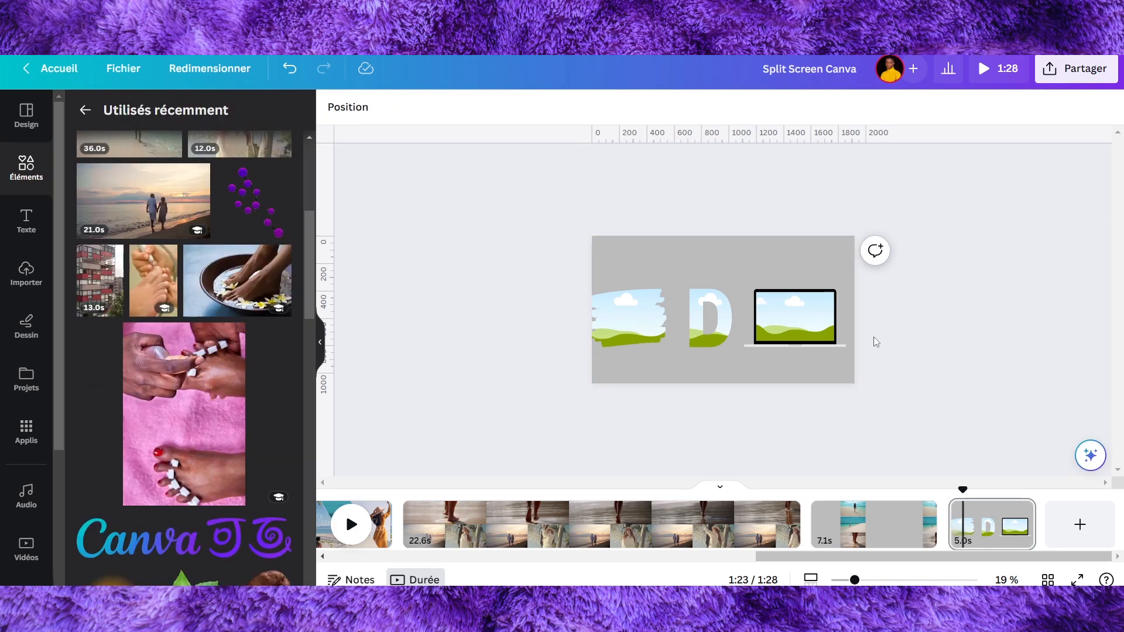
{"action": "scroll", "coordinate": [150, 292], "scroll_direction": "down", "scroll_amount": 2}
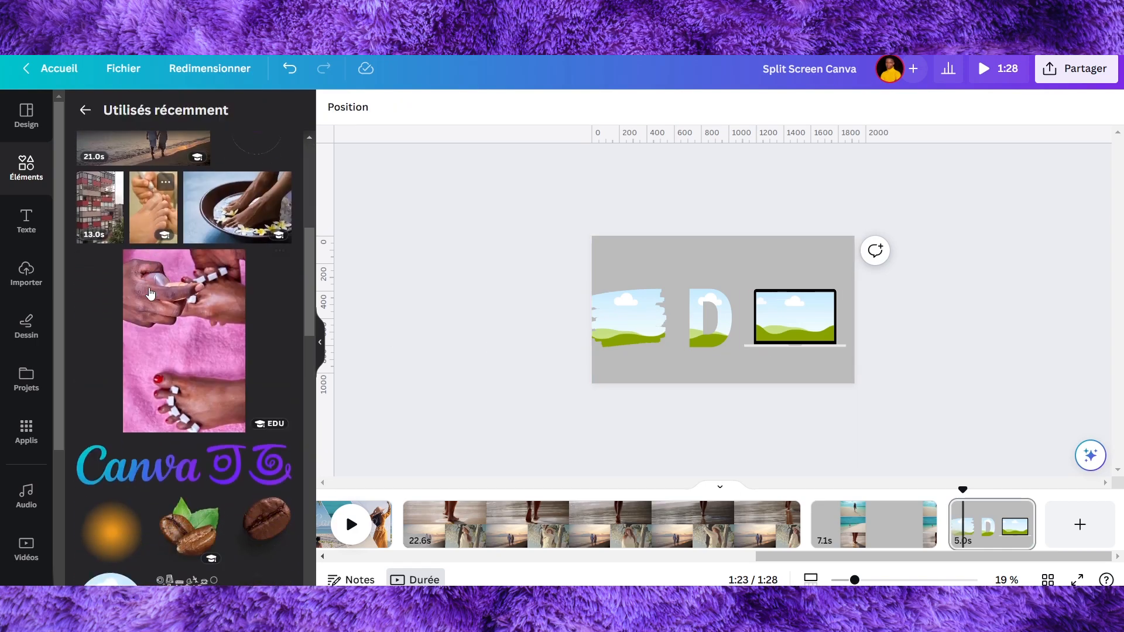
{"action": "scroll", "coordinate": [150, 293], "scroll_direction": "down", "scroll_amount": 3}
{"action": "scroll", "coordinate": [150, 292], "scroll_direction": "down", "scroll_amount": 5}
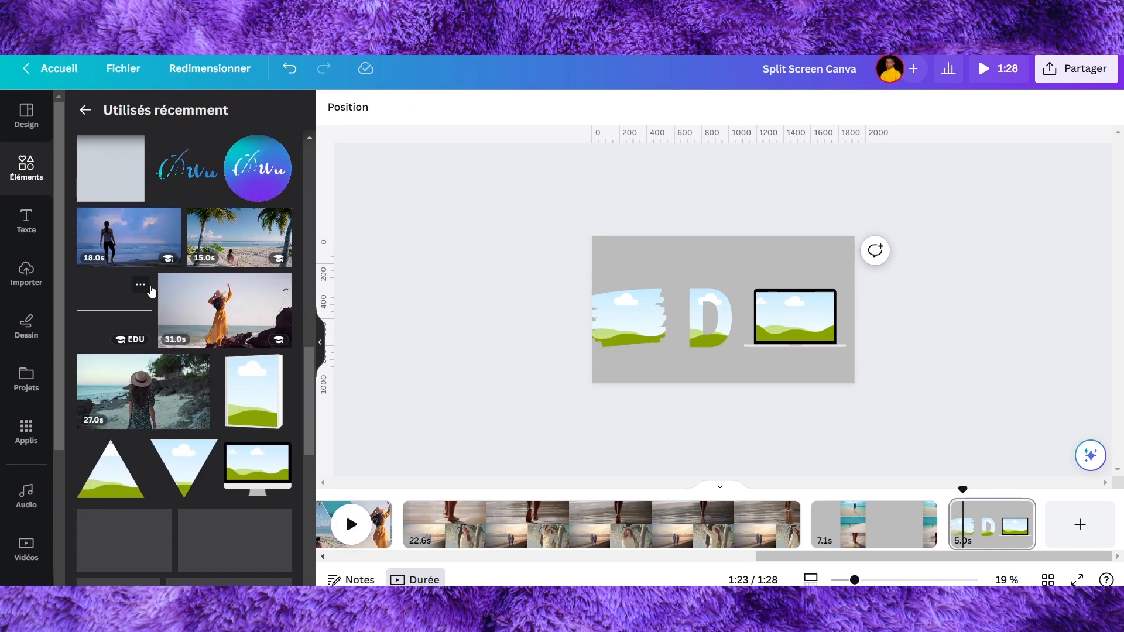
{"action": "mouse_move", "coordinate": [129, 240]}
{"action": "left_mouse_down"}
{"action": "mouse_move", "coordinate": [327, 252]}
{"action": "mouse_move", "coordinate": [627, 308]}
{"action": "mouse_move", "coordinate": [659, 304]}
{"action": "left_mouse_up"}
{"action": "double_click", "coordinate": [625, 308]}
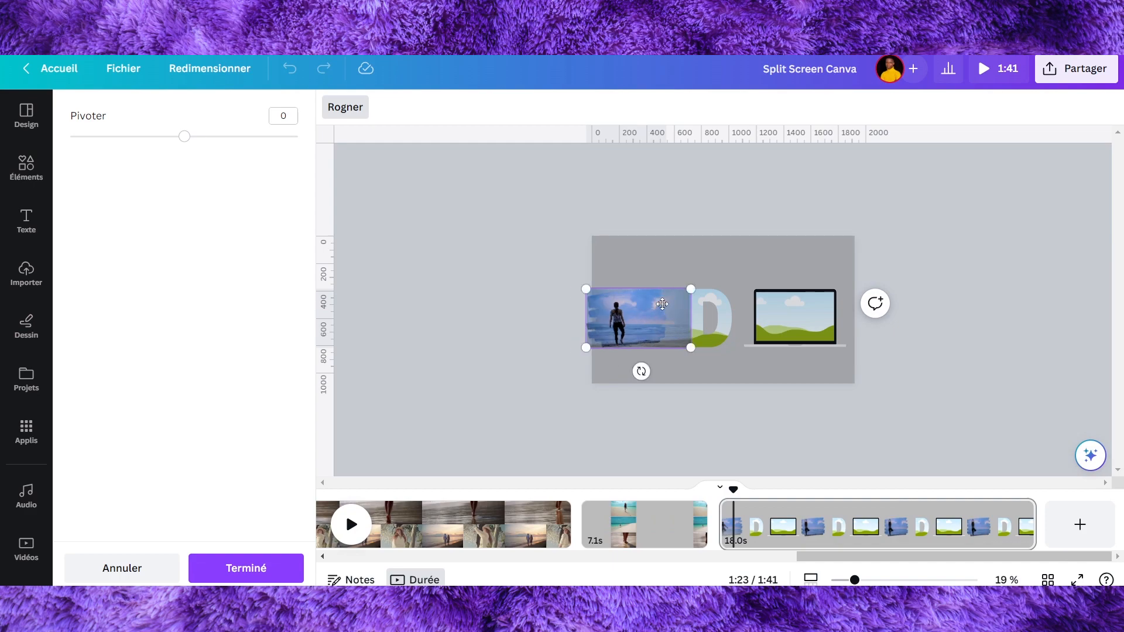
{"action": "left_click", "coordinate": [662, 256]}
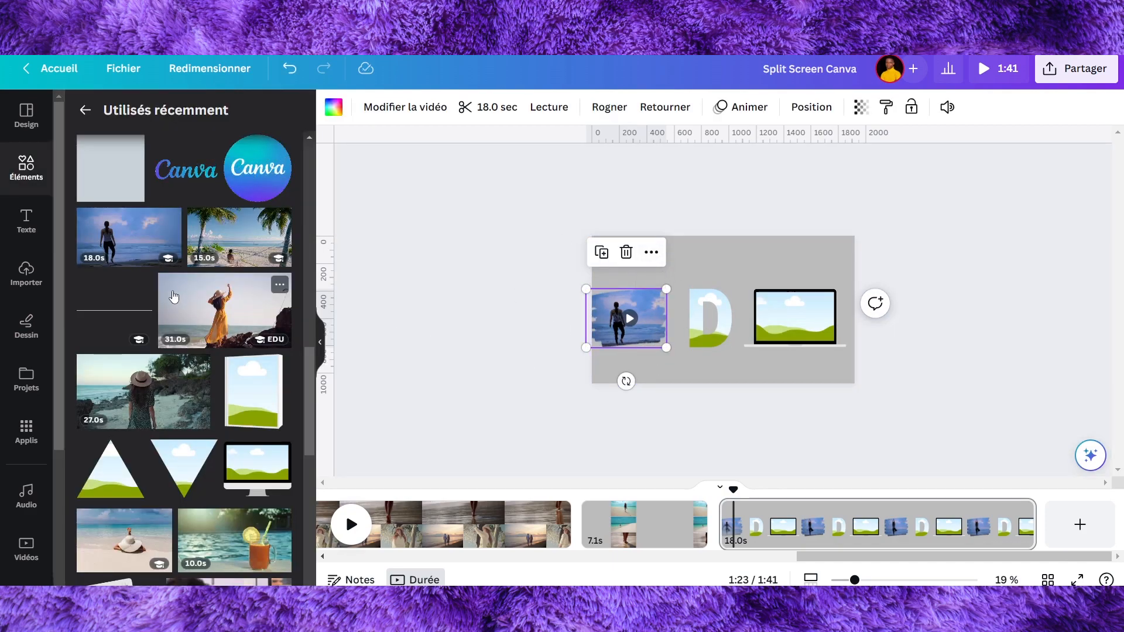
- Fill the letter D frame with the 31-second yellow-dress video and the laptop frame with the 15-second palm-beach video
{"action": "left_click_drag", "start_coordinate": [287, 308], "coordinate": [655, 305]}
{"action": "double_click", "coordinate": [694, 315]}
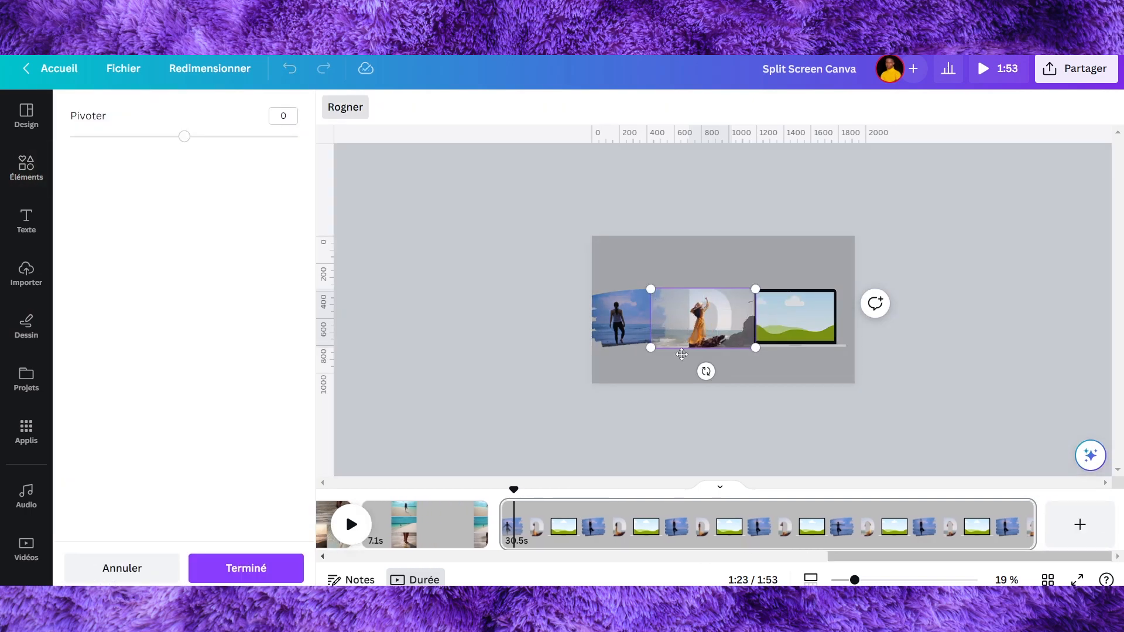
{"action": "left_click", "coordinate": [671, 392]}
{"action": "left_click", "coordinate": [671, 391]}
- Split the shaped-frames page so its first part lasts 6.3 seconds
{"action": "left_click_drag", "start_coordinate": [514, 490], "coordinate": [573, 490]}
{"action": "key", "text": "s"}
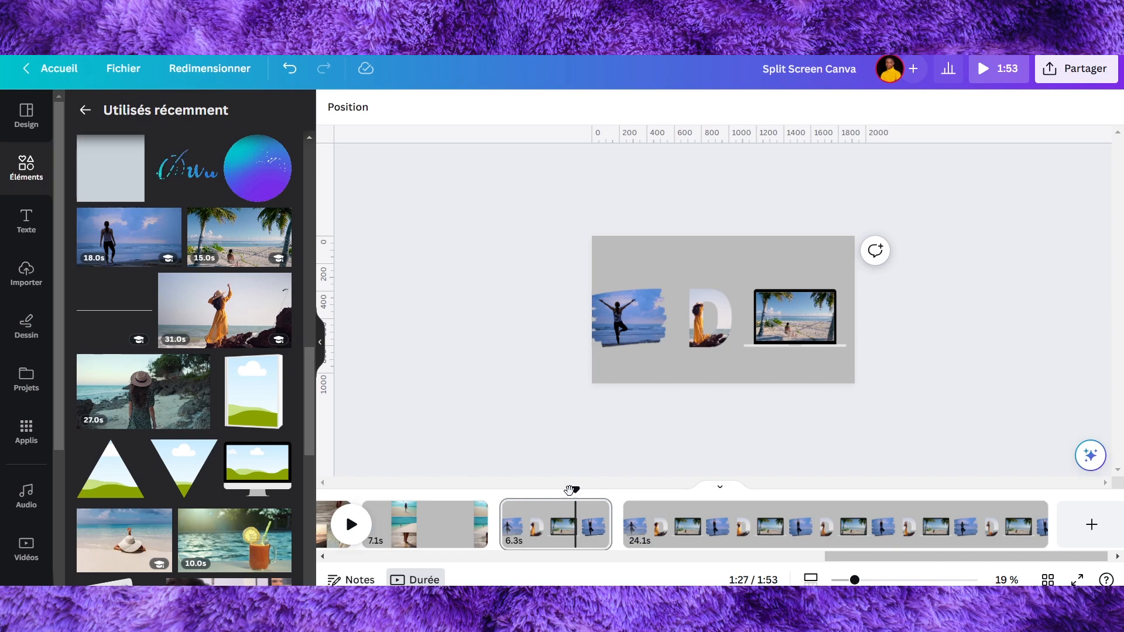
{"action": "left_click", "coordinate": [639, 495]}
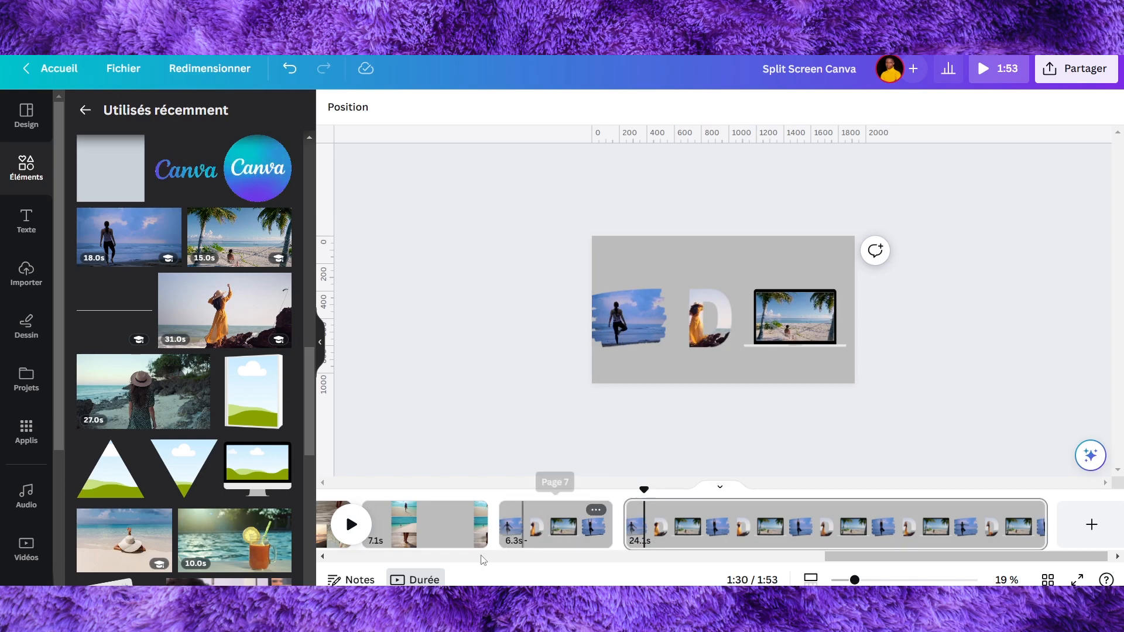
- Go back to the earlier page with three diagonal video panels to examine its layout
{"action": "left_click_drag", "start_coordinate": [833, 557], "coordinate": [634, 567]}
{"action": "left_click", "coordinate": [460, 547]}
{"action": "left_click", "coordinate": [609, 357]}
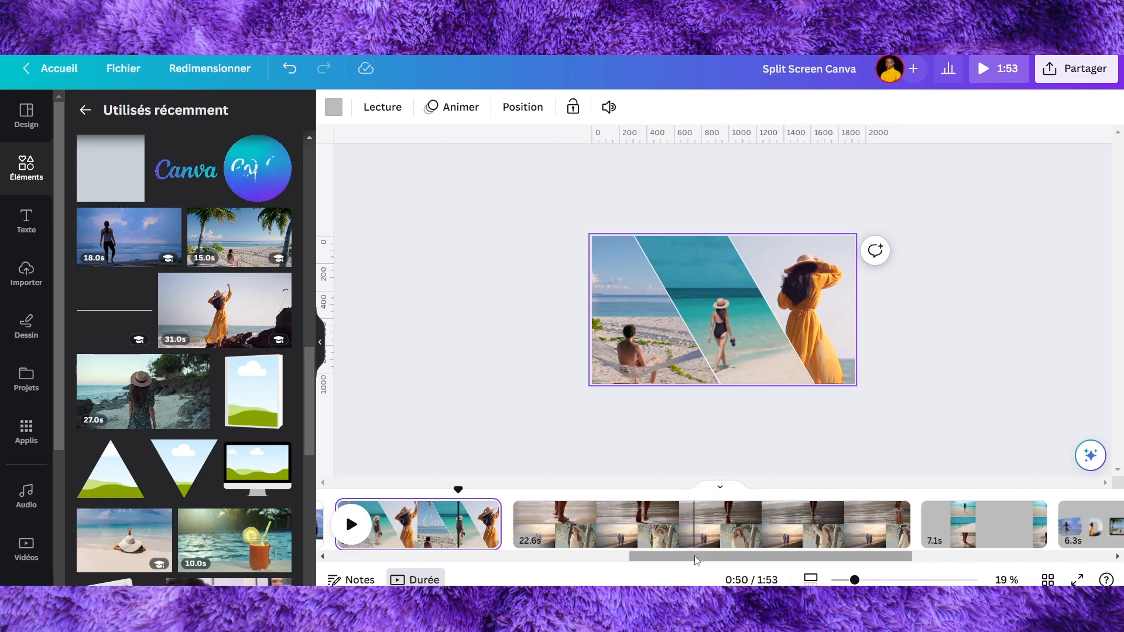
- Add a blank page at the end of the video and insert an upright triangle frame on it
{"action": "left_click_drag", "start_coordinate": [694, 555], "coordinate": [896, 556]}
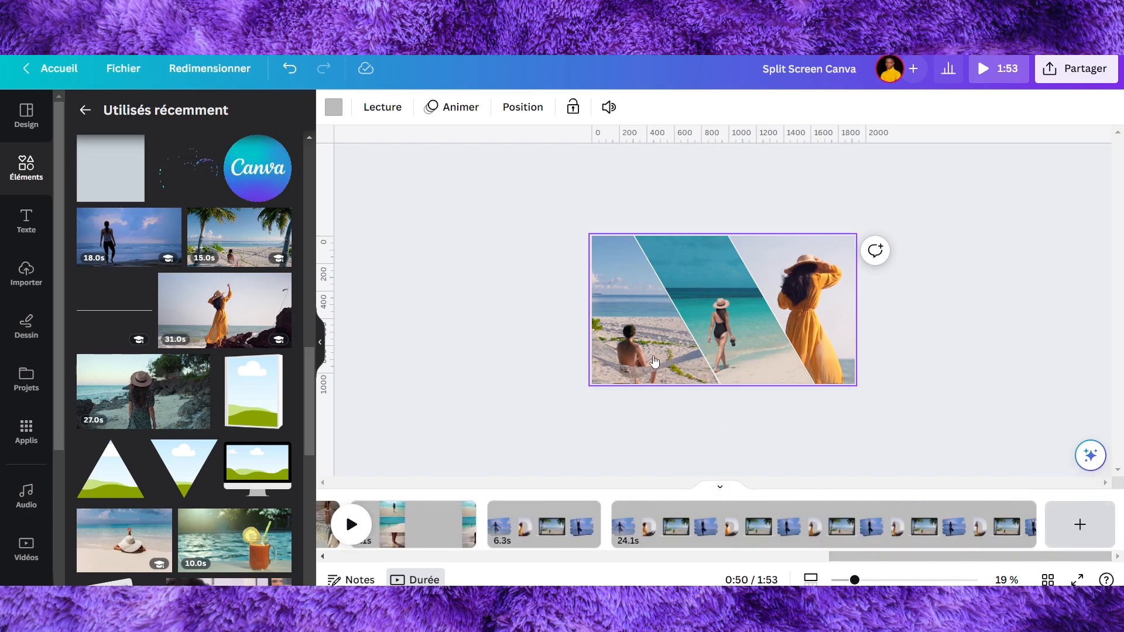
{"action": "scroll", "coordinate": [182, 287], "scroll_direction": "down", "scroll_amount": 4}
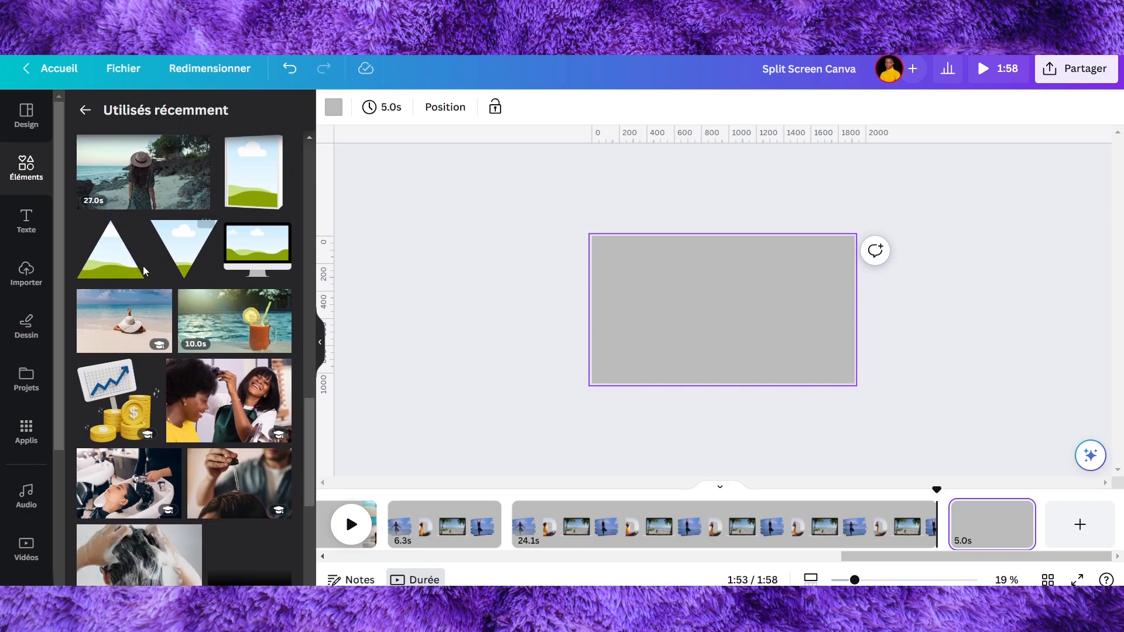
{"action": "left_click", "coordinate": [89, 110]}
{"action": "scroll", "coordinate": [199, 375], "scroll_direction": "down", "scroll_amount": 6}
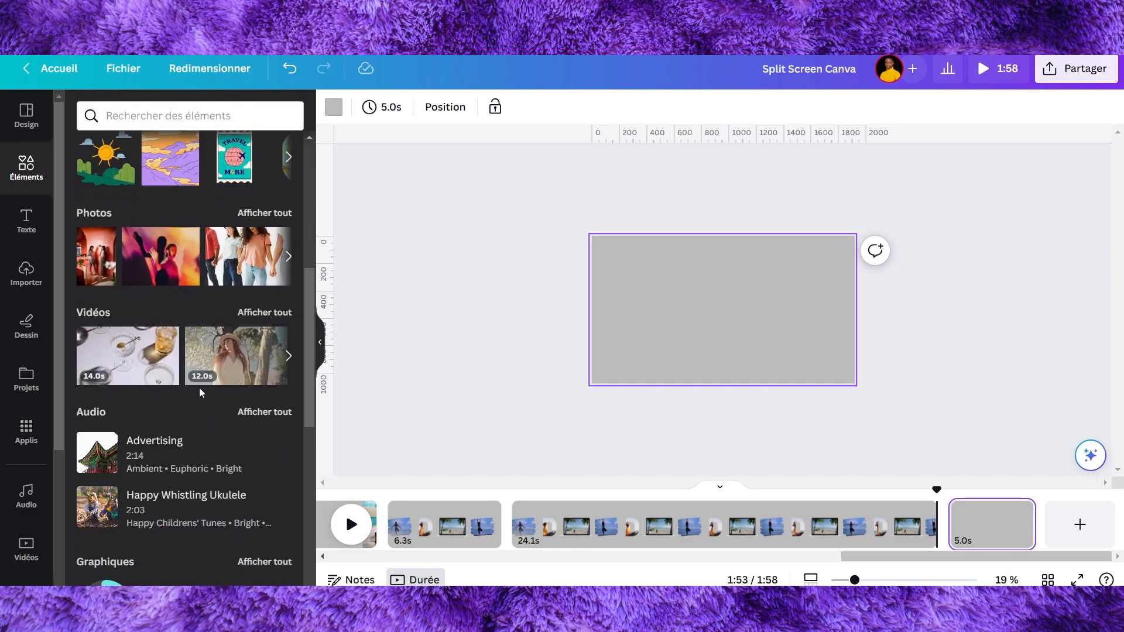
{"action": "scroll", "coordinate": [199, 387], "scroll_direction": "down", "scroll_amount": 5}
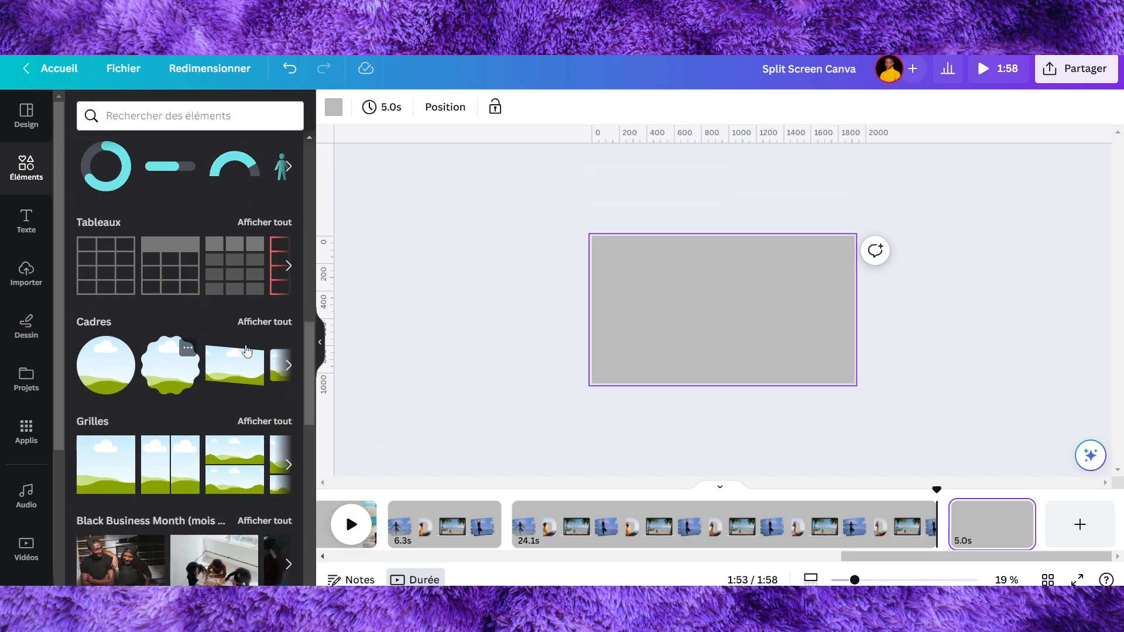
{"action": "left_click", "coordinate": [279, 325]}
{"action": "scroll", "coordinate": [165, 334], "scroll_direction": "down", "scroll_amount": 5}
{"action": "scroll", "coordinate": [165, 335], "scroll_direction": "down", "scroll_amount": 5}
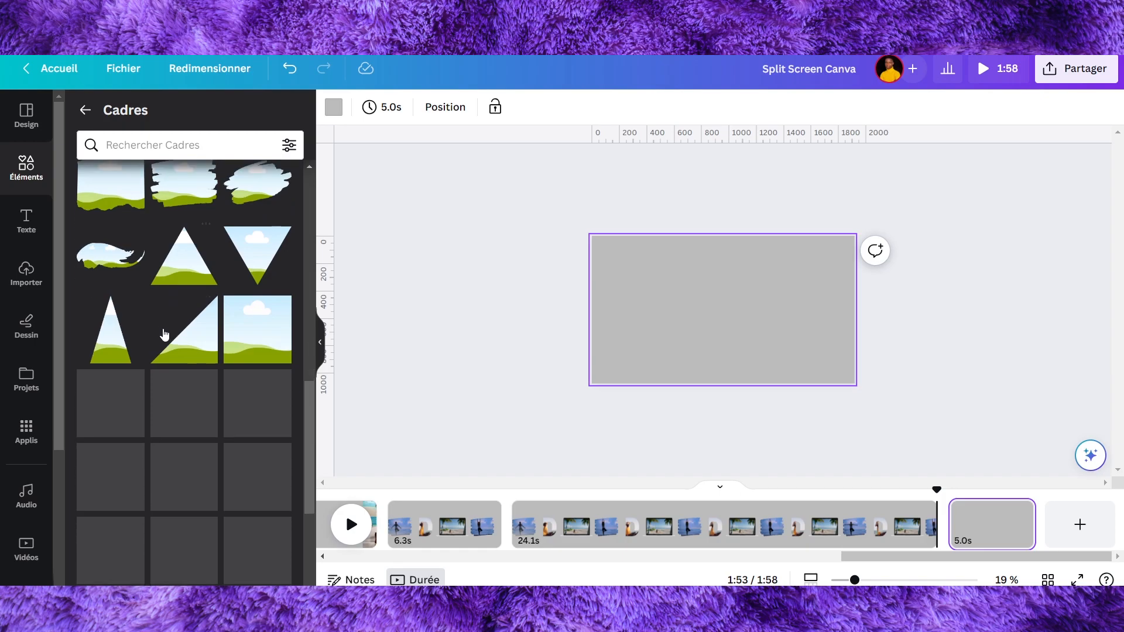
{"action": "left_click", "coordinate": [187, 281]}
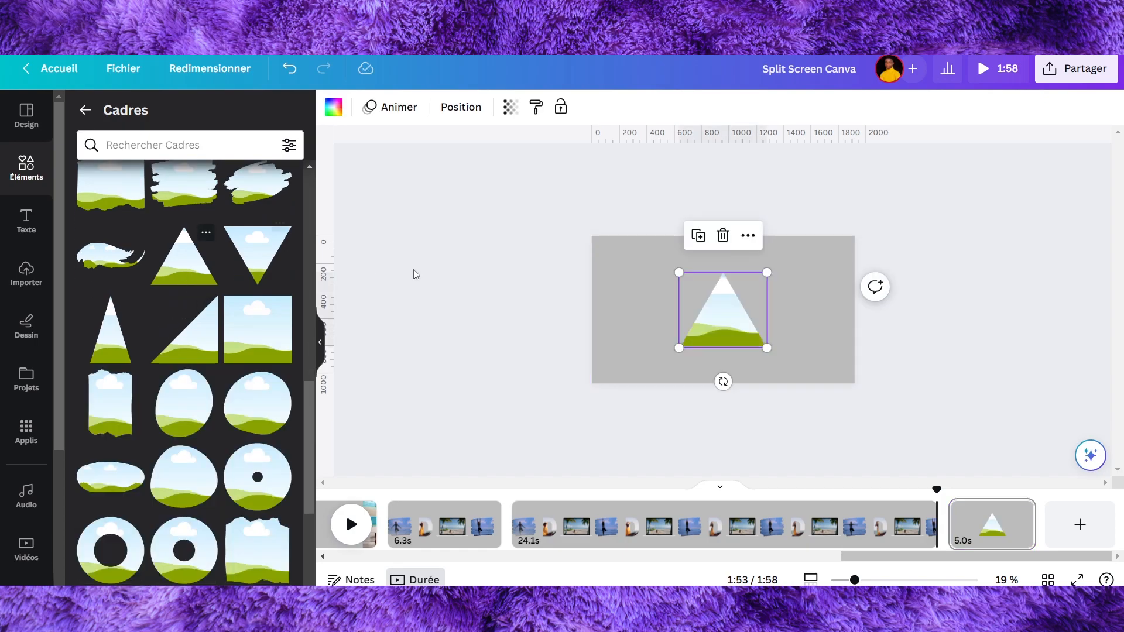
- Move the triangle to the page's left side and enlarge it beyond the page so its slanted edge spans the full height
{"action": "left_click_drag", "start_coordinate": [700, 311], "coordinate": [572, 273]}
{"action": "left_click_drag", "start_coordinate": [636, 311], "coordinate": [707, 389]}
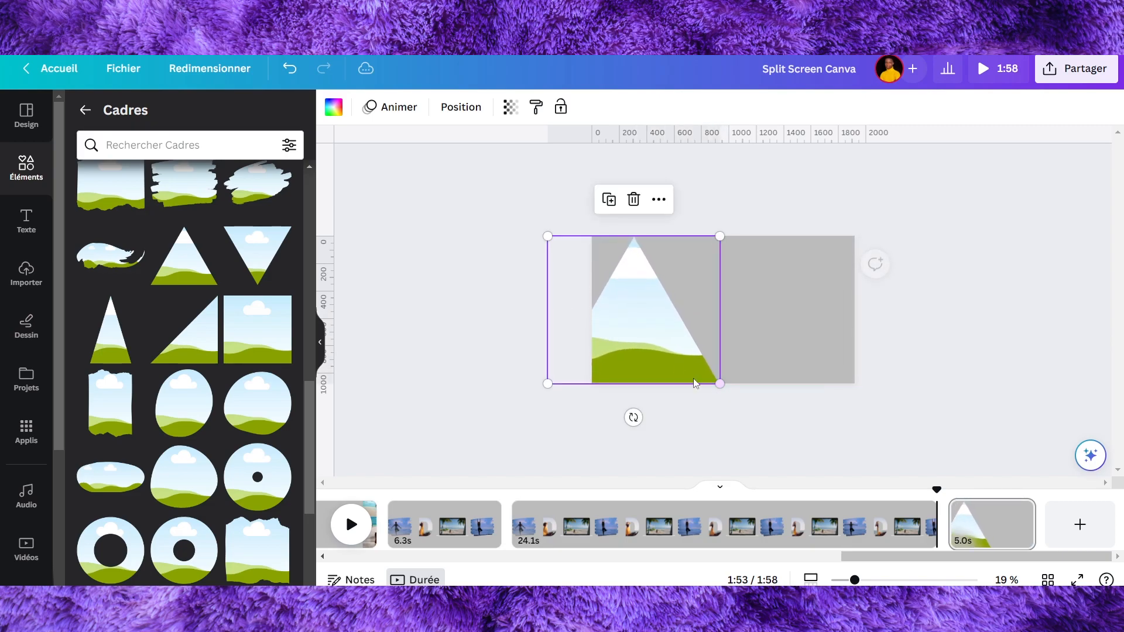
{"action": "left_click_drag", "start_coordinate": [545, 235], "coordinate": [466, 260]}
{"action": "left_click_drag", "start_coordinate": [503, 210], "coordinate": [502, 197]}
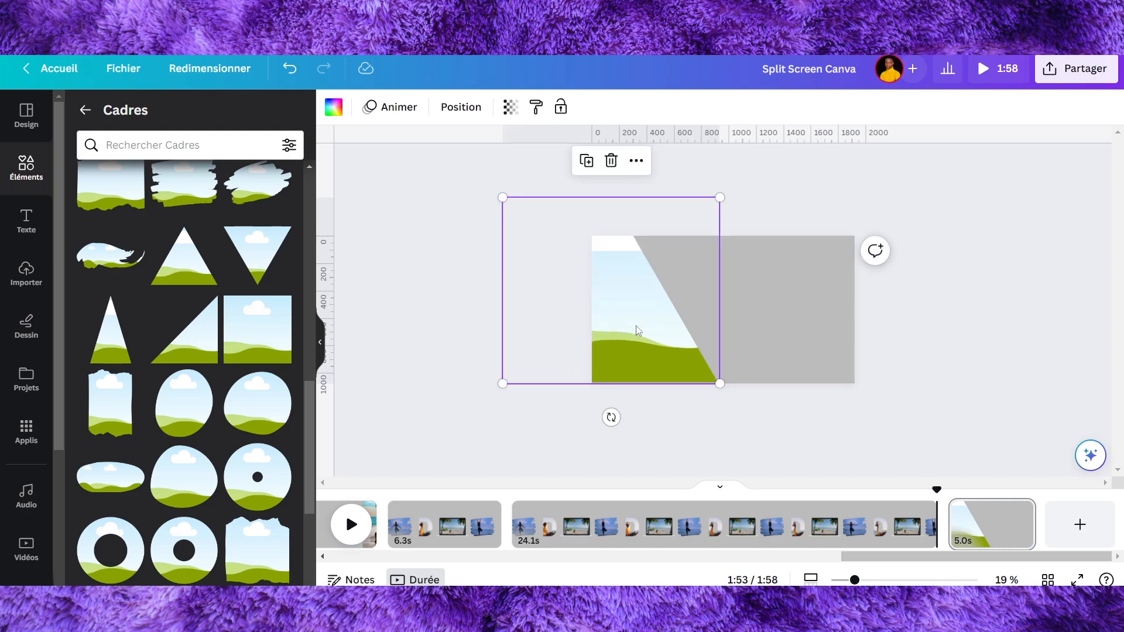
{"action": "left_click", "coordinate": [867, 273]}
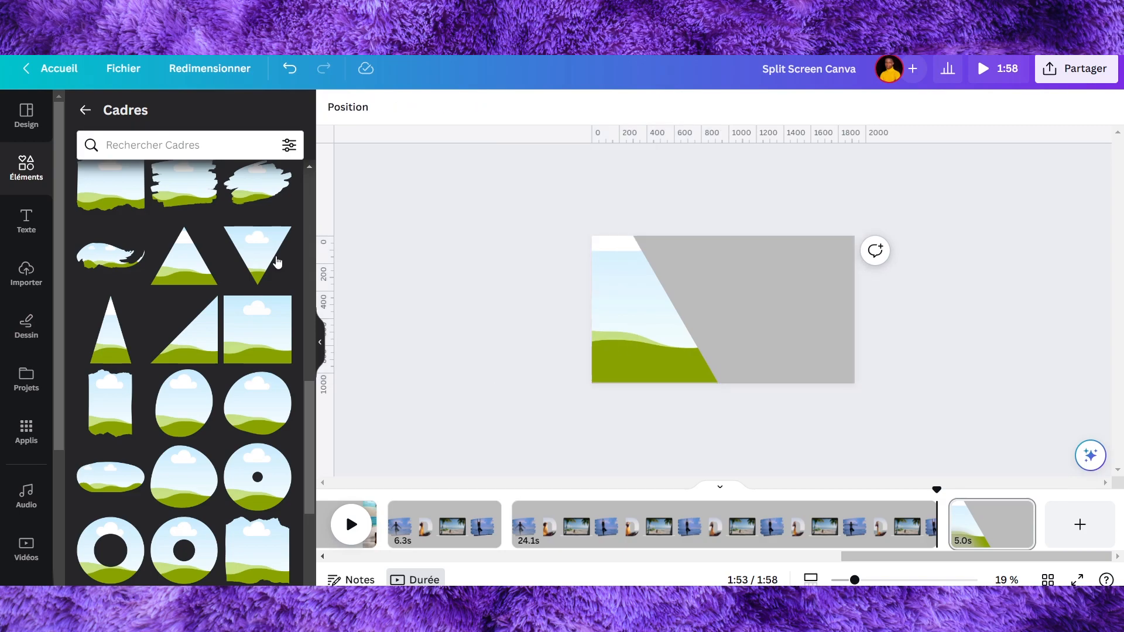
- Insert a second upright triangle frame and enlarge it so its slanted edge crosses the page beyond the first triangle
{"action": "left_click", "coordinate": [188, 267]}
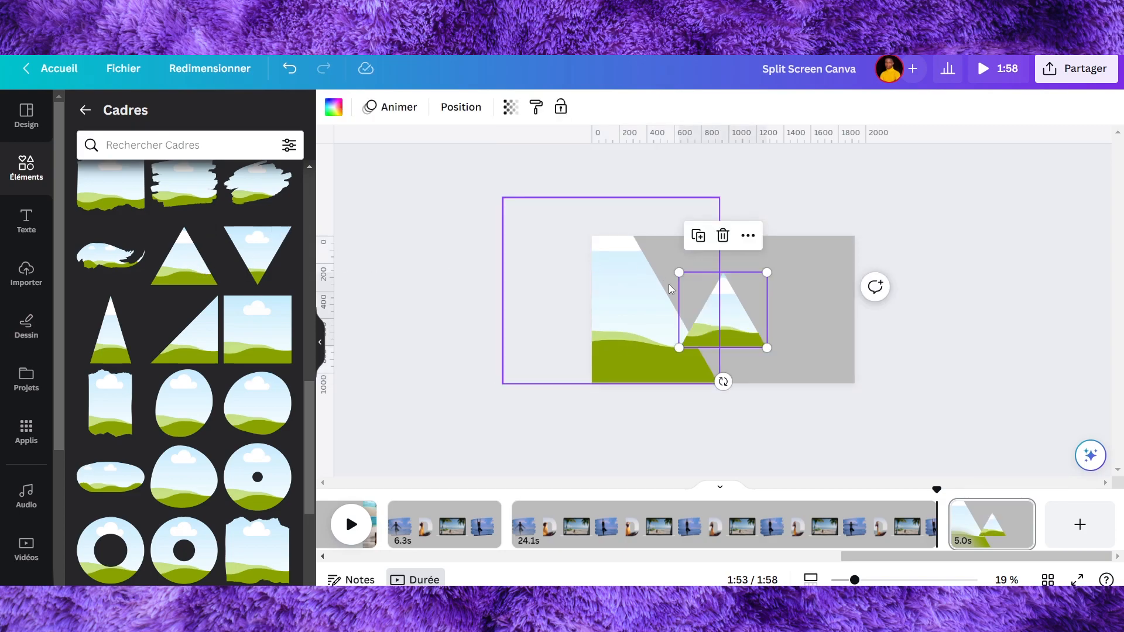
{"action": "left_click_drag", "start_coordinate": [677, 351], "coordinate": [637, 384]}
{"action": "left_click_drag", "start_coordinate": [772, 273], "coordinate": [821, 225]}
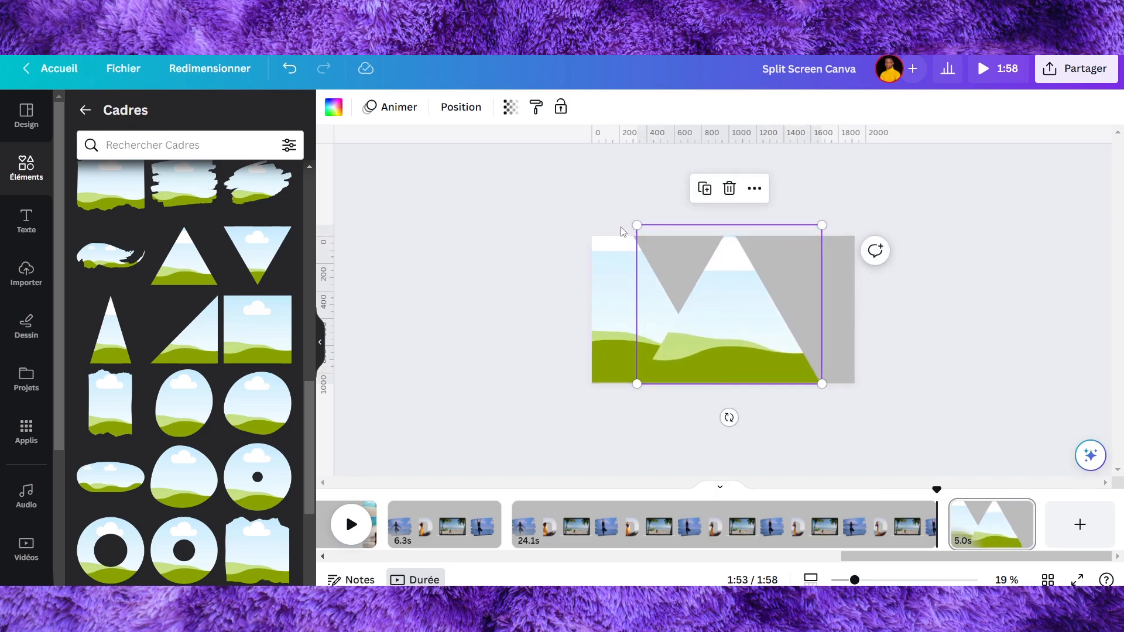
{"action": "left_click_drag", "start_coordinate": [636, 224], "coordinate": [460, 253]}
{"action": "left_click_drag", "start_coordinate": [674, 296], "coordinate": [672, 310]}
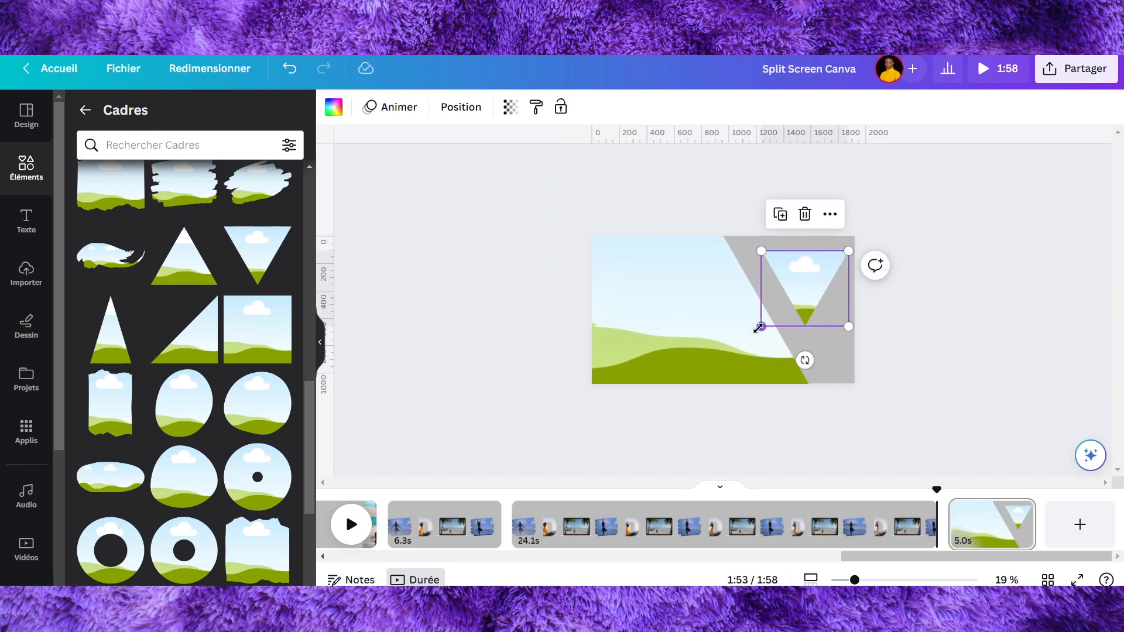
- Enlarge the inverted triangle frame past the page's right edge and close the gap beside the upright triangle
{"action": "left_click_drag", "start_coordinate": [761, 331], "coordinate": [732, 360]}
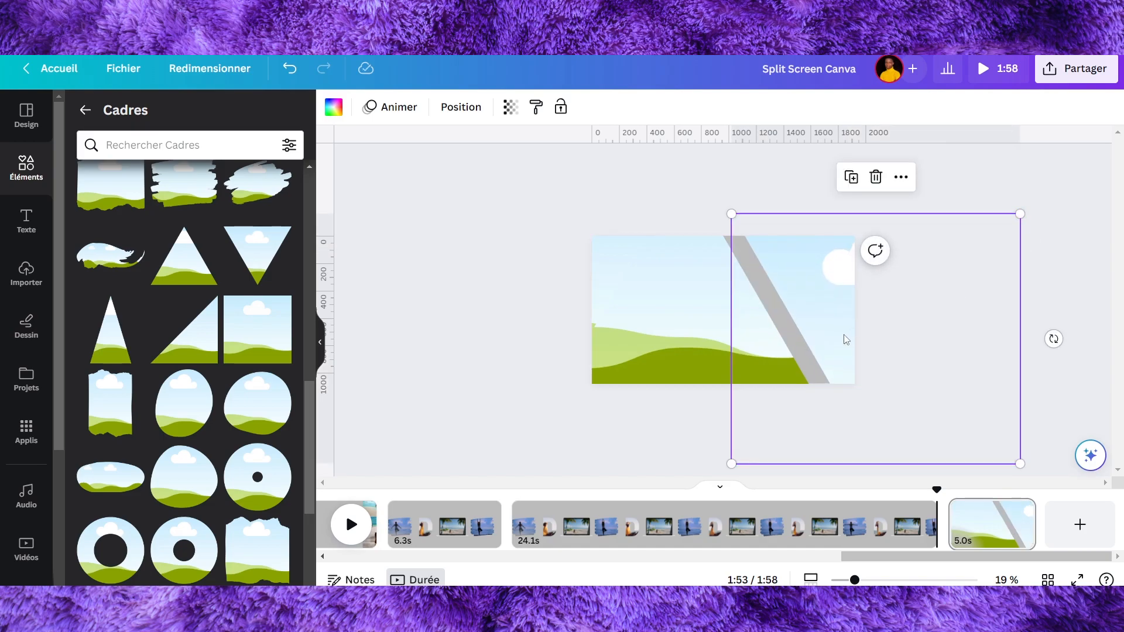
{"action": "mouse_move", "coordinate": [846, 340]}
{"action": "left_mouse_down"}
{"action": "mouse_move", "coordinate": [832, 333]}
{"action": "mouse_move", "coordinate": [829, 344]}
{"action": "left_mouse_up"}
{"action": "left_click_drag", "start_coordinate": [446, 265], "coordinate": [1046, 382]}
{"action": "left_click_drag", "start_coordinate": [1009, 175], "coordinate": [966, 215]}
{"action": "left_click", "coordinate": [375, 248]}
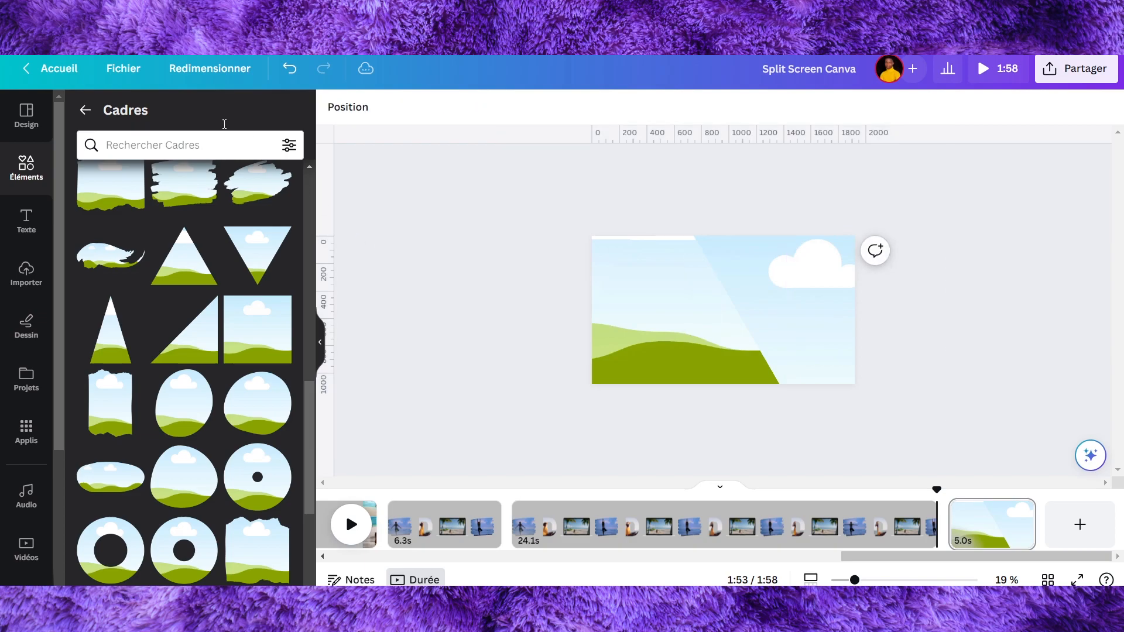
- Fill the left triangle frame with the recently used 15-second palm-beach video
{"action": "left_click", "coordinate": [88, 108]}
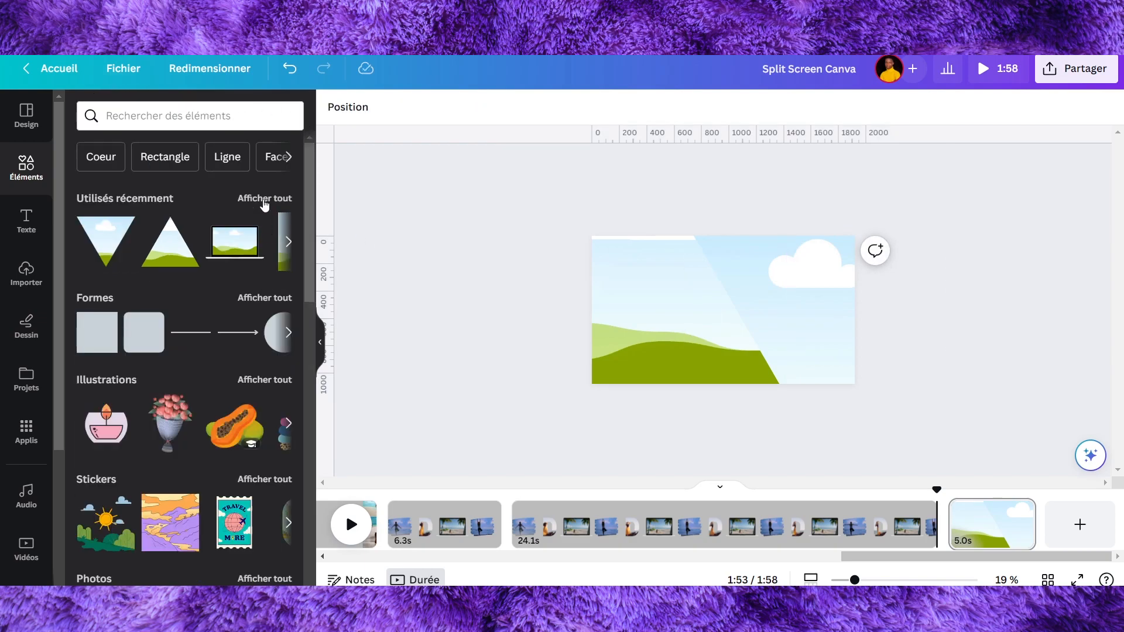
{"action": "left_click", "coordinate": [266, 199]}
{"action": "scroll", "coordinate": [119, 296], "scroll_direction": "down", "scroll_amount": 6}
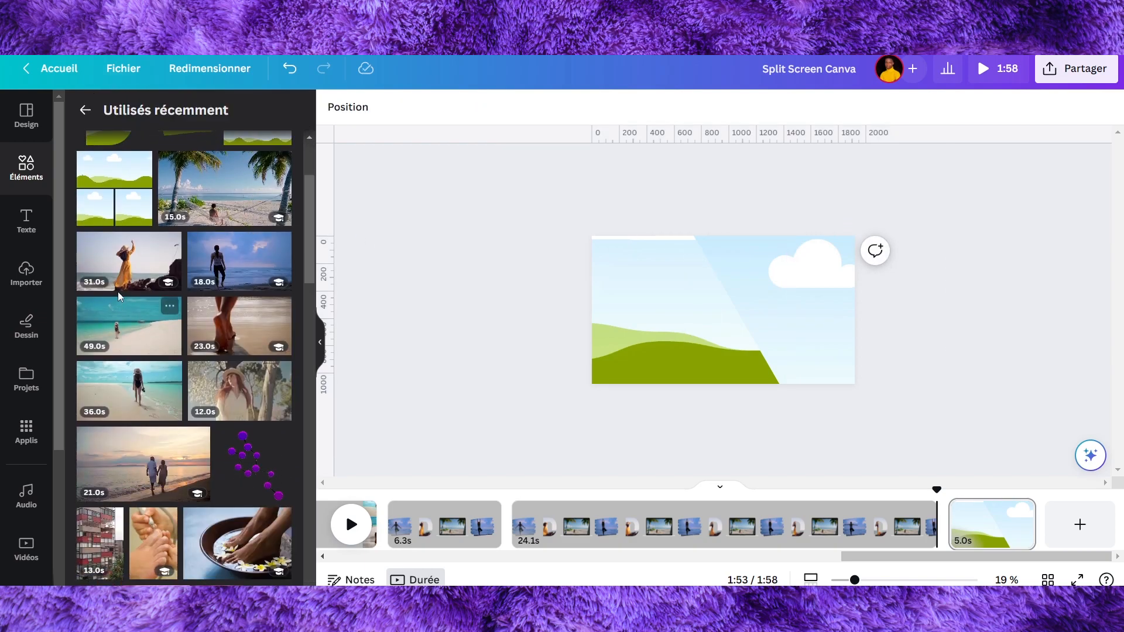
{"action": "scroll", "coordinate": [119, 295], "scroll_direction": "up", "scroll_amount": 3}
{"action": "left_click_drag", "start_coordinate": [225, 186], "coordinate": [603, 363]}
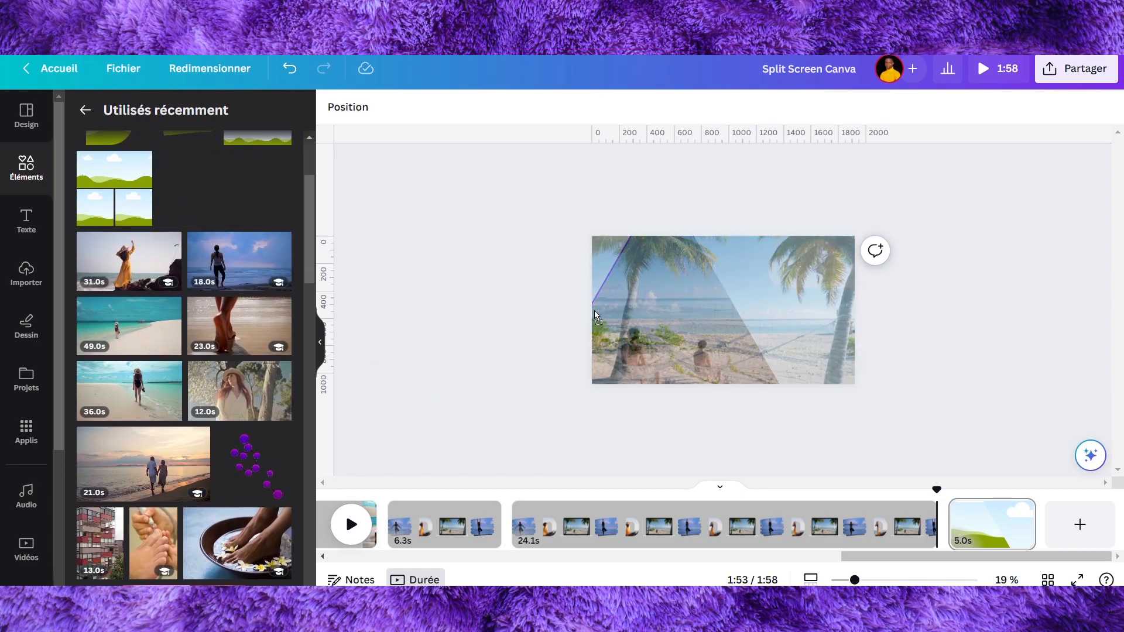
{"action": "left_click_drag", "start_coordinate": [600, 266], "coordinate": [603, 275]}
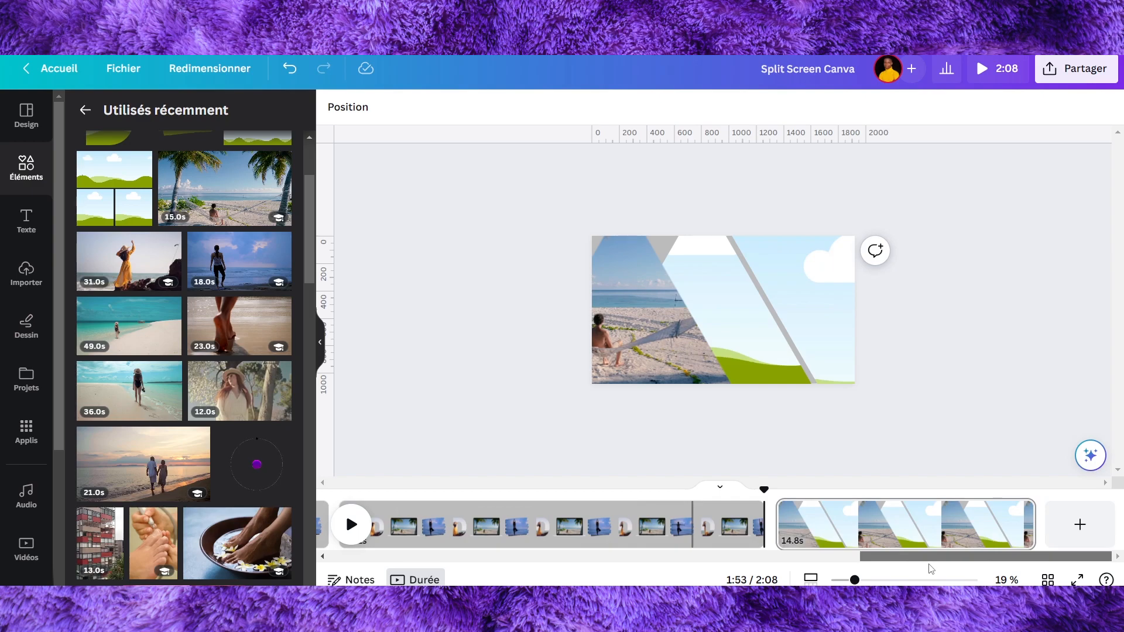
- Fill the inverted triangle with the 31-second yellow-dress video and the middle triangle with the 36-second shoreline walking video
{"action": "left_click_drag", "start_coordinate": [128, 260], "coordinate": [747, 277]}
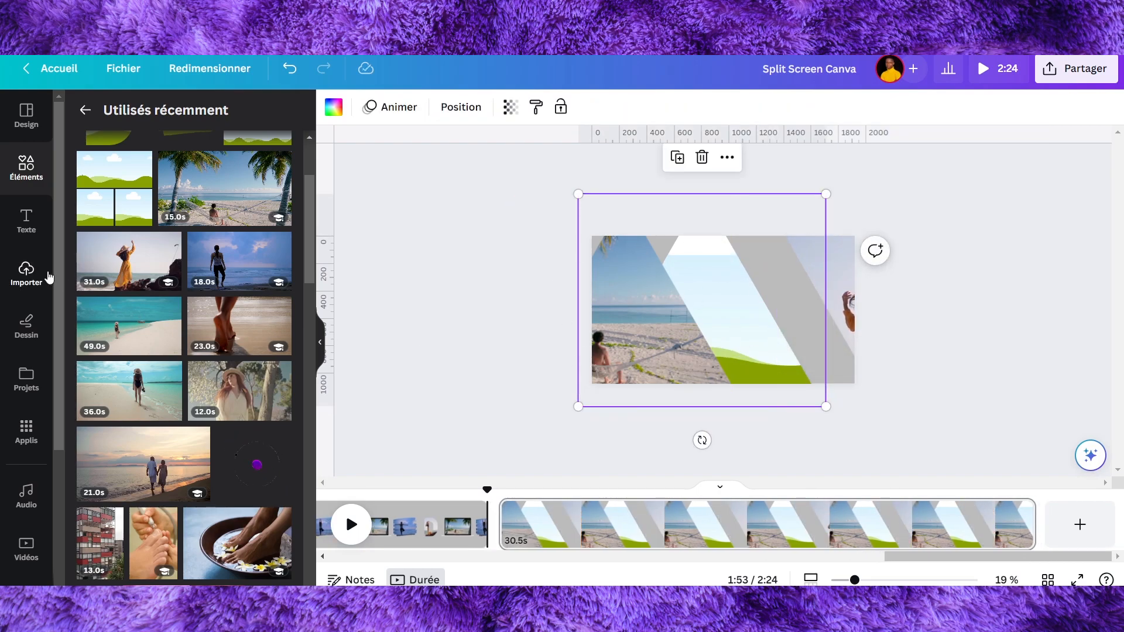
{"action": "left_click_drag", "start_coordinate": [141, 383], "coordinate": [749, 287]}
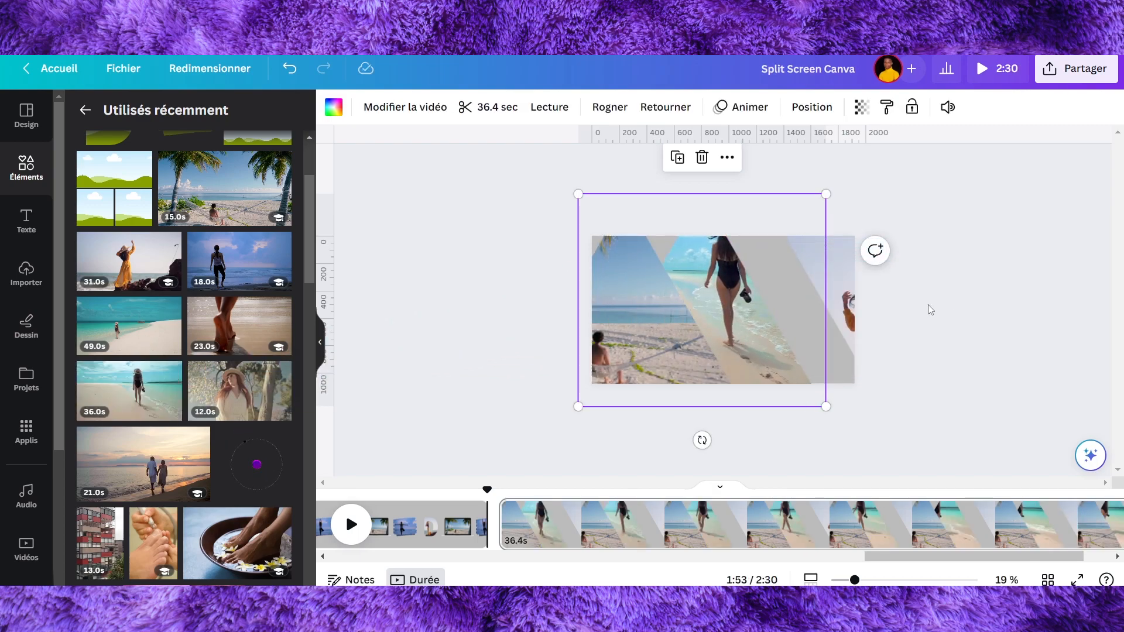
- Open the page's layer list and select each of the three triangle layers in turn to examine their stacking
{"action": "left_click", "coordinate": [822, 112]}
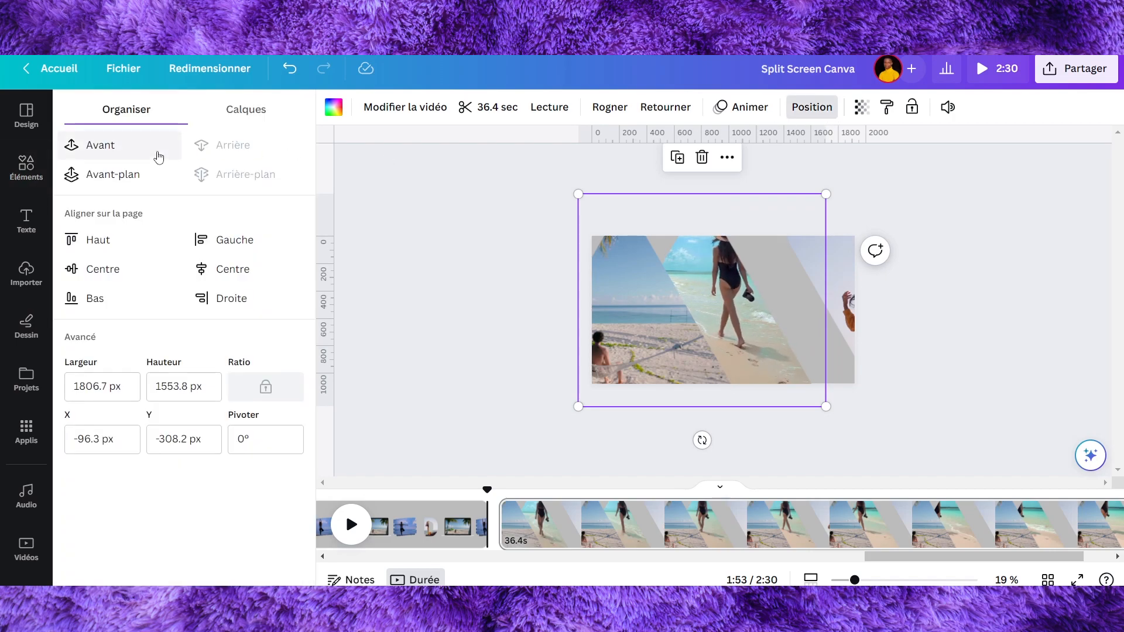
{"action": "left_click", "coordinate": [242, 117]}
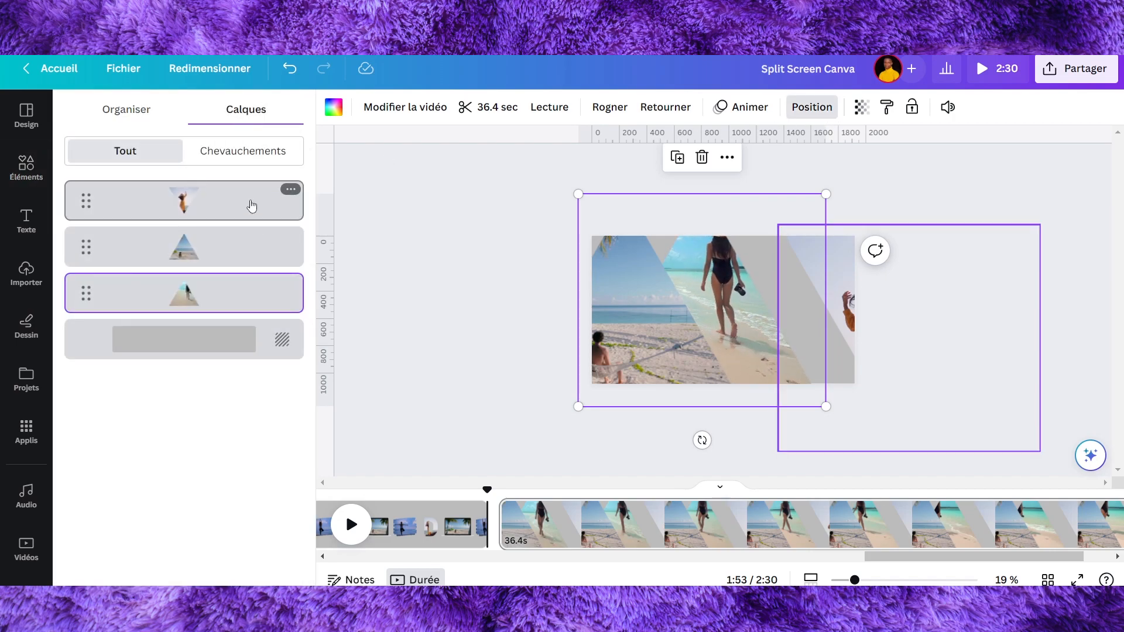
{"action": "left_click", "coordinate": [250, 201]}
{"action": "left_click", "coordinate": [240, 250]}
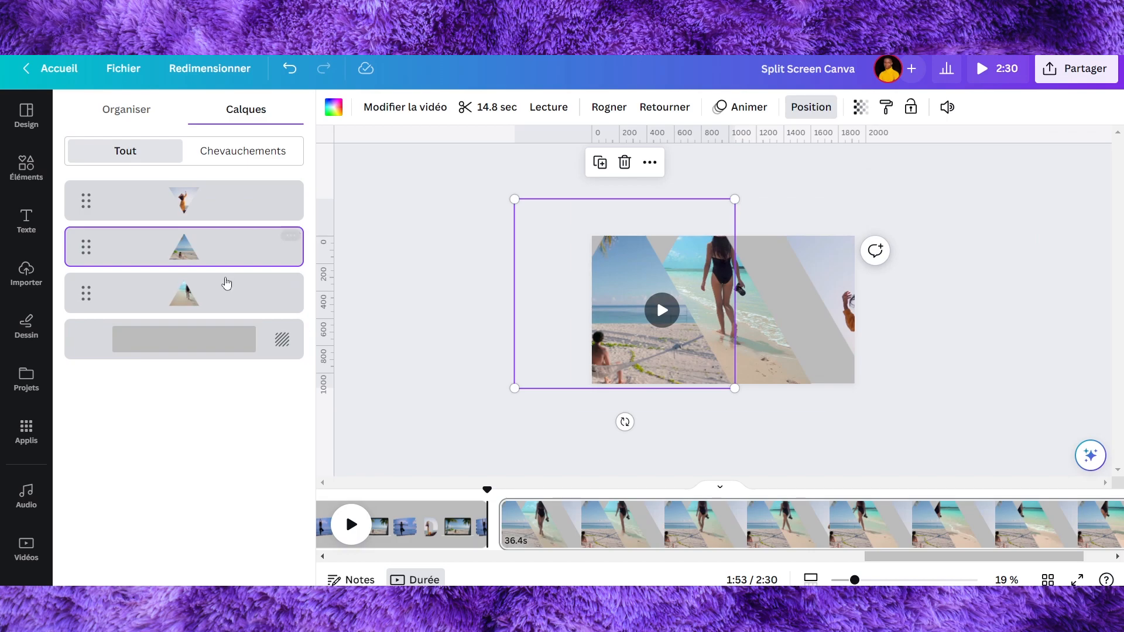
{"action": "left_click", "coordinate": [227, 285]}
- Move the middle and left triangles apart, and reposition the left triangle's video so the seated person shows inside it
{"action": "left_click_drag", "start_coordinate": [618, 409], "coordinate": [780, 409]}
{"action": "left_click_drag", "start_coordinate": [615, 369], "coordinate": [588, 369]}
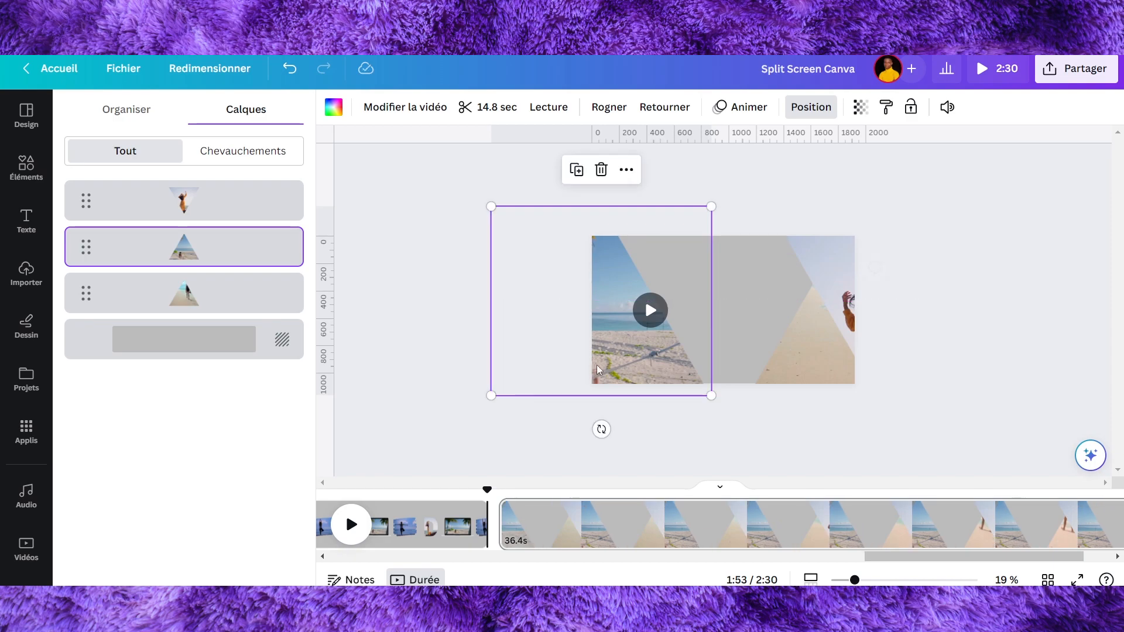
{"action": "double_click", "coordinate": [606, 260]}
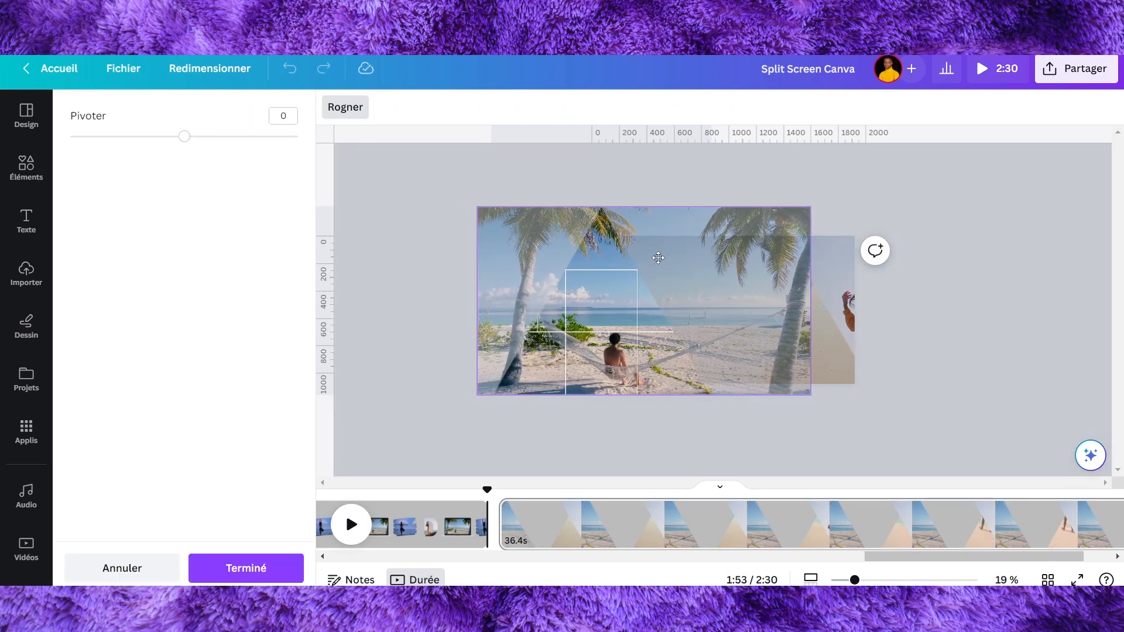
{"action": "left_click", "coordinate": [430, 230]}
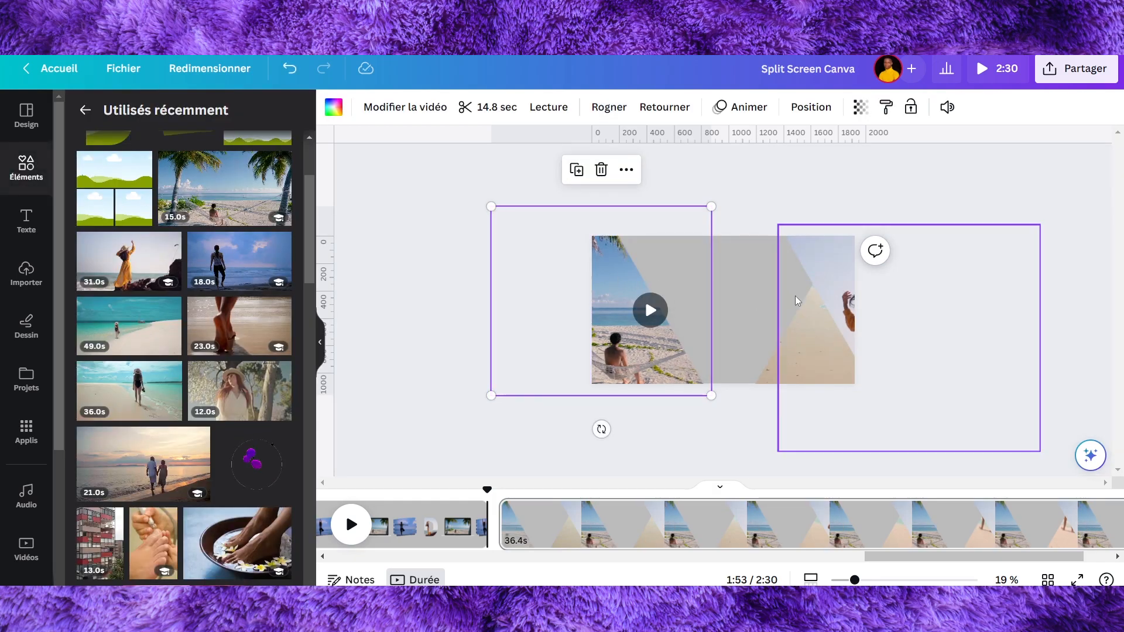
- Move the middle triangle toward the page's centre, enlarge it, and position it so the walking legs show between the two outer panels
{"action": "left_click", "coordinate": [793, 357]}
{"action": "left_click_drag", "start_coordinate": [757, 370], "coordinate": [585, 372]}
{"action": "left_click_drag", "start_coordinate": [823, 191], "coordinate": [874, 148]}
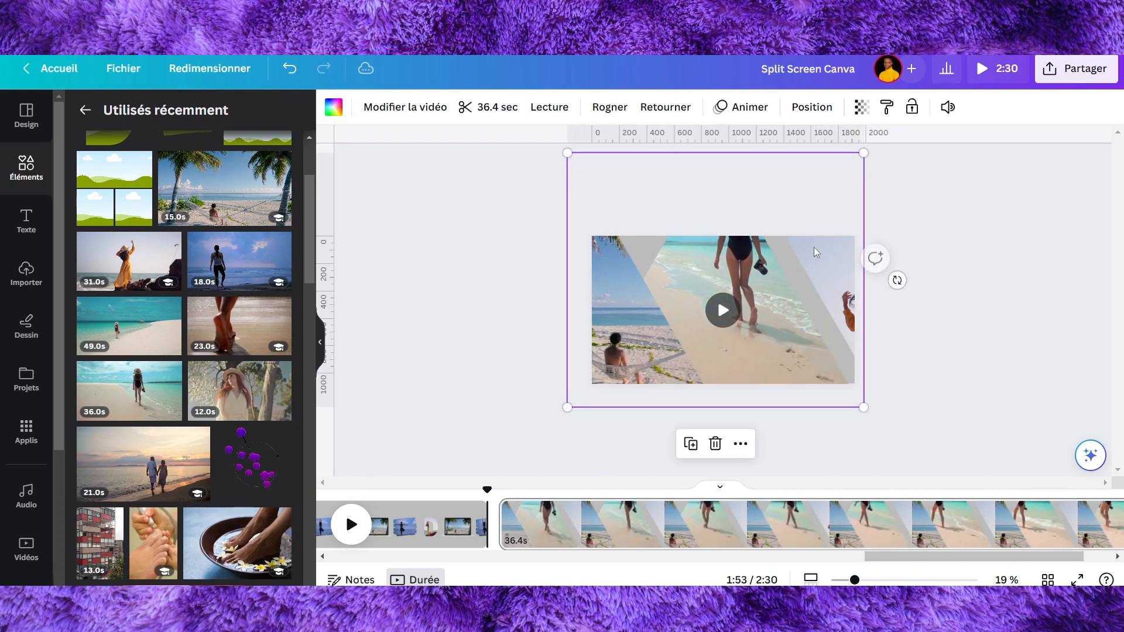
{"action": "left_click_drag", "start_coordinate": [744, 311], "coordinate": [720, 332]}
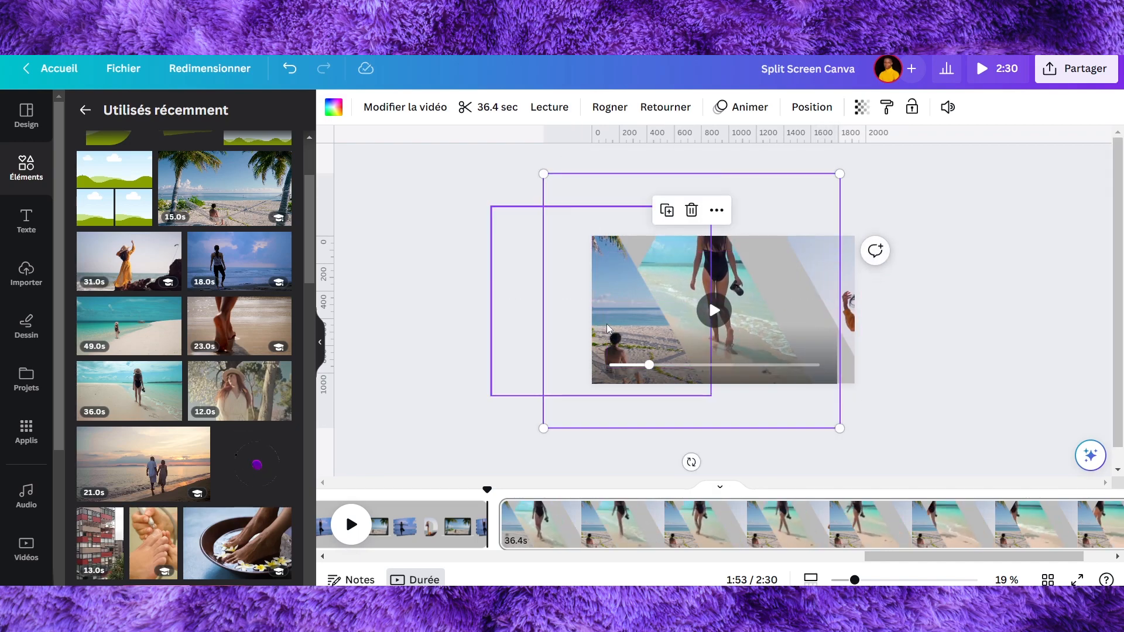
- Enlarge the left and middle triangles slightly and move the yellow-dress triangle inward to close the gaps between the three panels
{"action": "left_click_drag", "start_coordinate": [632, 340], "coordinate": [638, 340]}
{"action": "left_click_drag", "start_coordinate": [839, 297], "coordinate": [800, 293]}
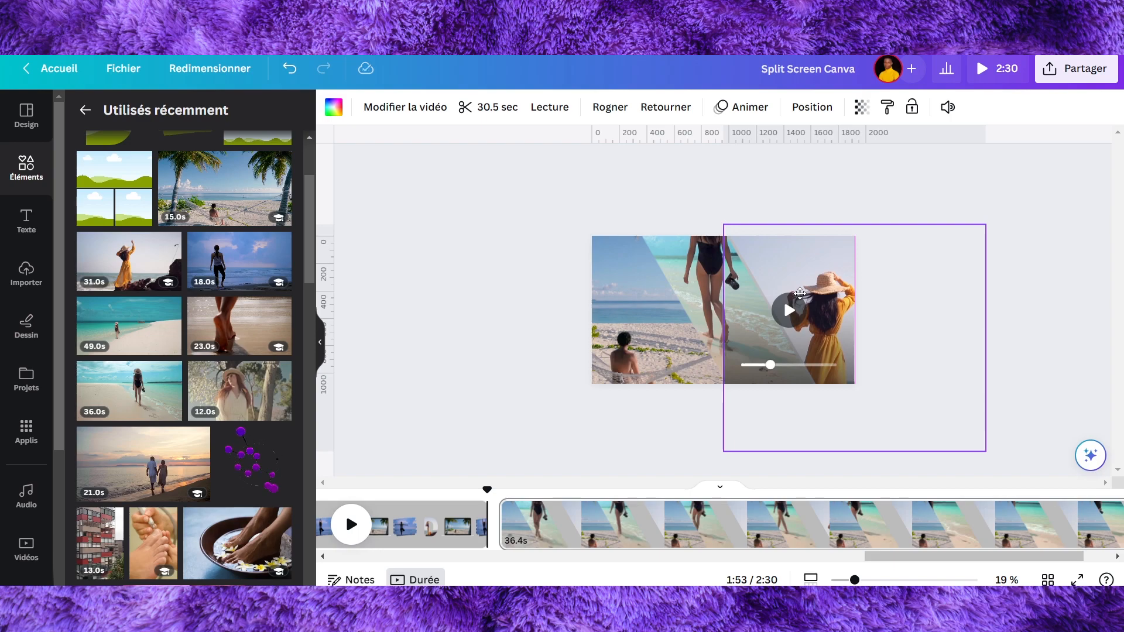
{"action": "key", "text": "ctrl+a"}
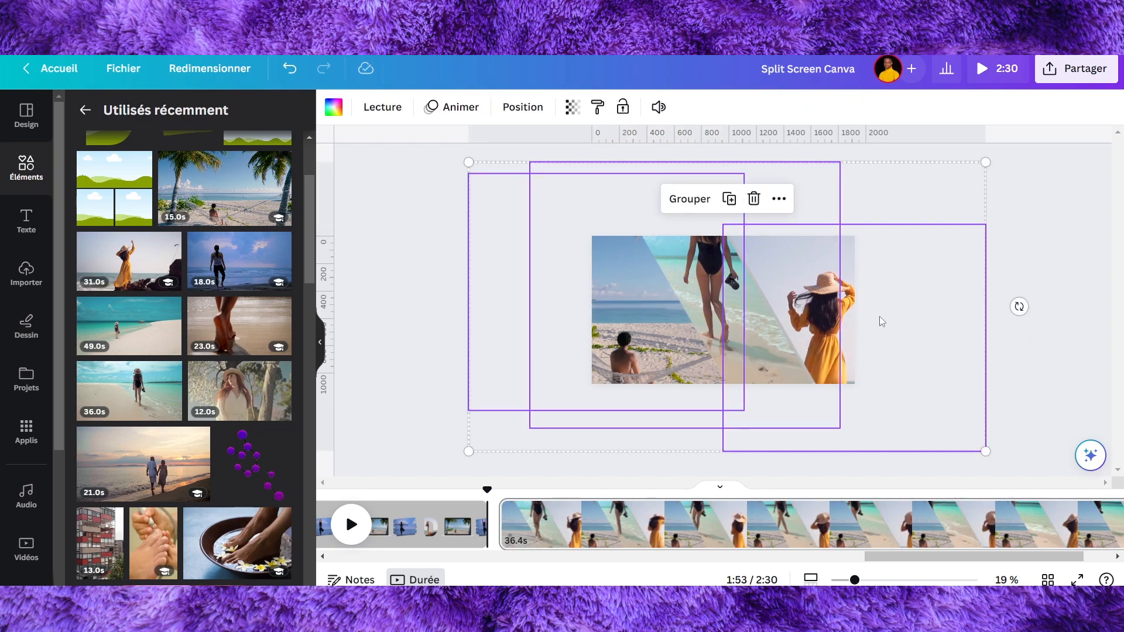
{"action": "key", "text": "Escape"}
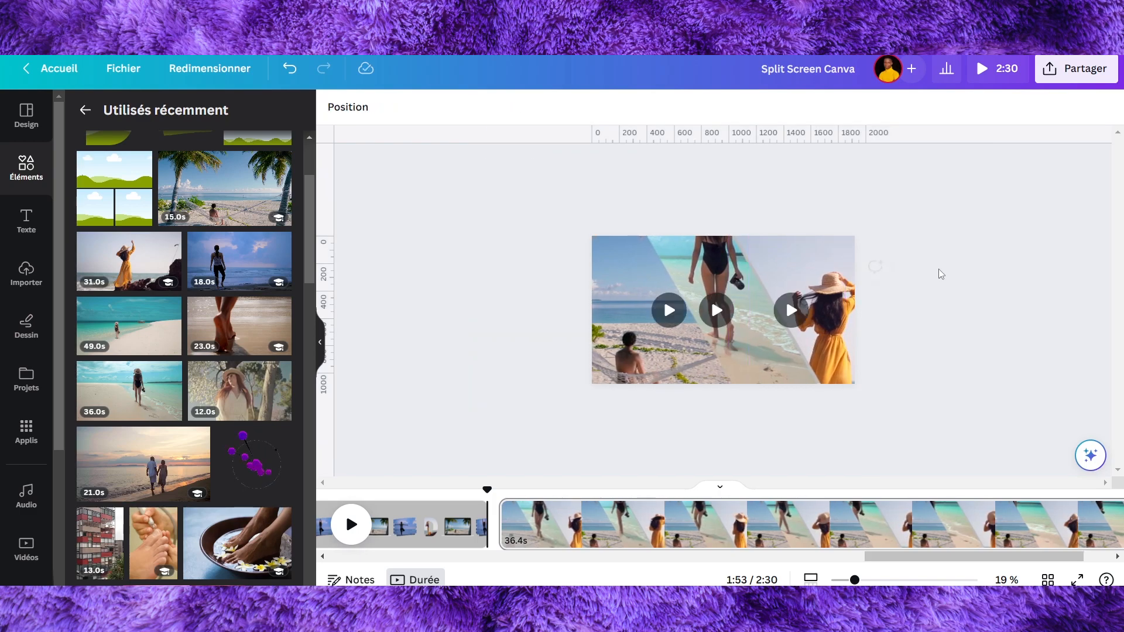
- Enlarge the yellow-dress video within its inverted triangle and reposition it so the woman fills the visible panel
{"action": "left_click", "coordinate": [818, 278]}
{"action": "left_click_drag", "start_coordinate": [818, 278], "coordinate": [815, 278]}
{"action": "double_click", "coordinate": [813, 273]}
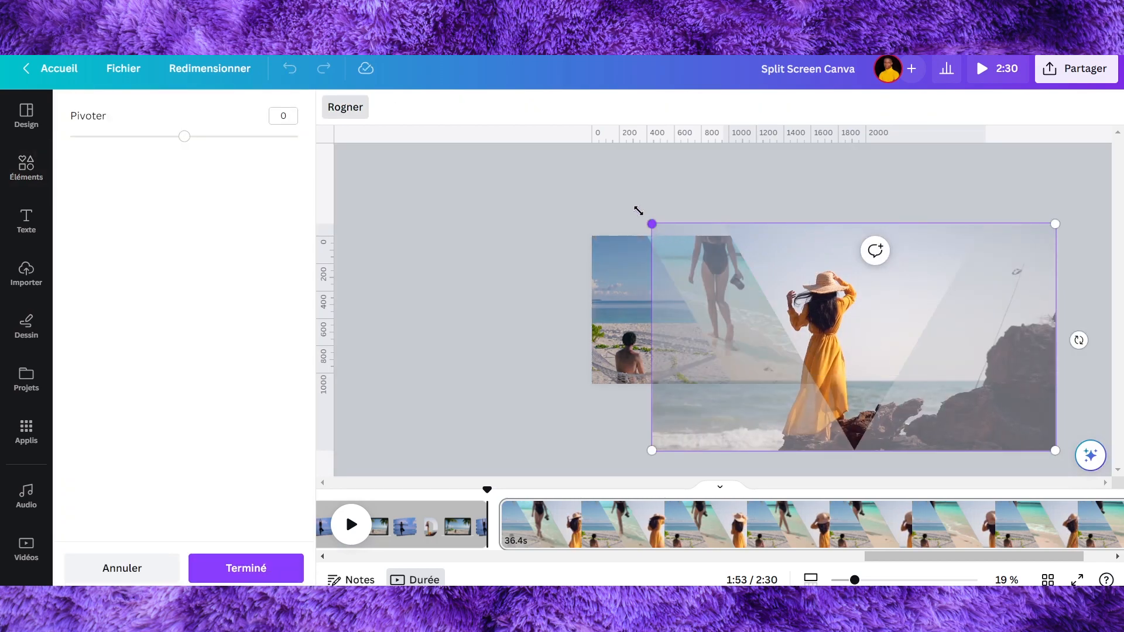
{"action": "left_click_drag", "start_coordinate": [641, 214], "coordinate": [623, 185]}
{"action": "left_click_drag", "start_coordinate": [851, 285], "coordinate": [864, 286]}
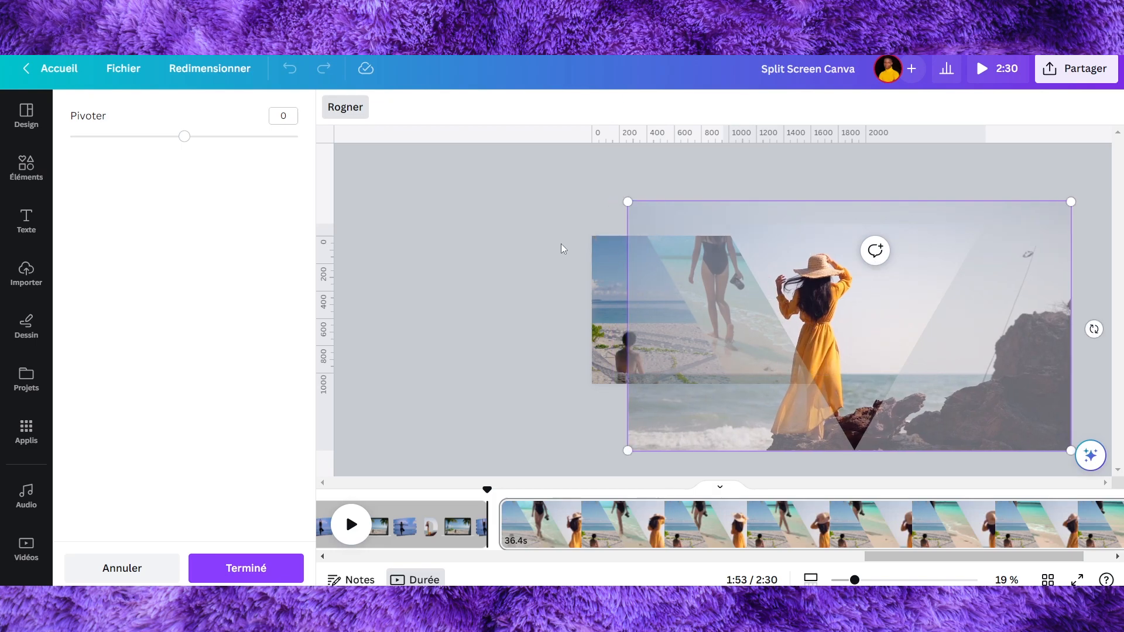
{"action": "left_click", "coordinate": [559, 242]}
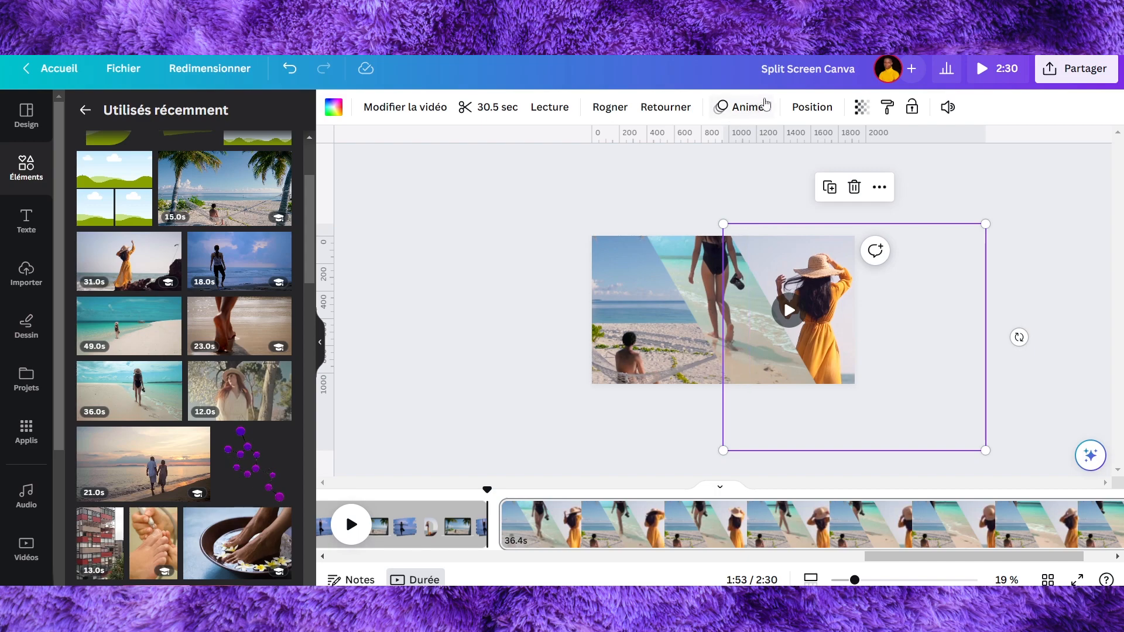
- Open the page's layer list and select the left and middle triangle layers to examine how the frames overlap
{"action": "left_click", "coordinate": [813, 106]}
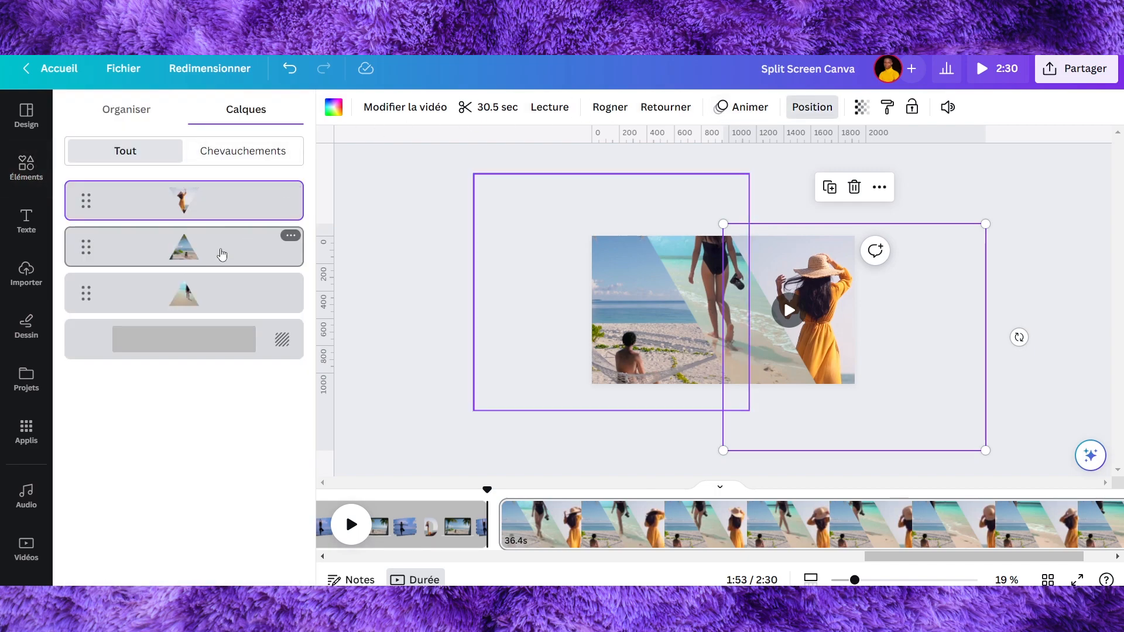
{"action": "left_click", "coordinate": [222, 255]}
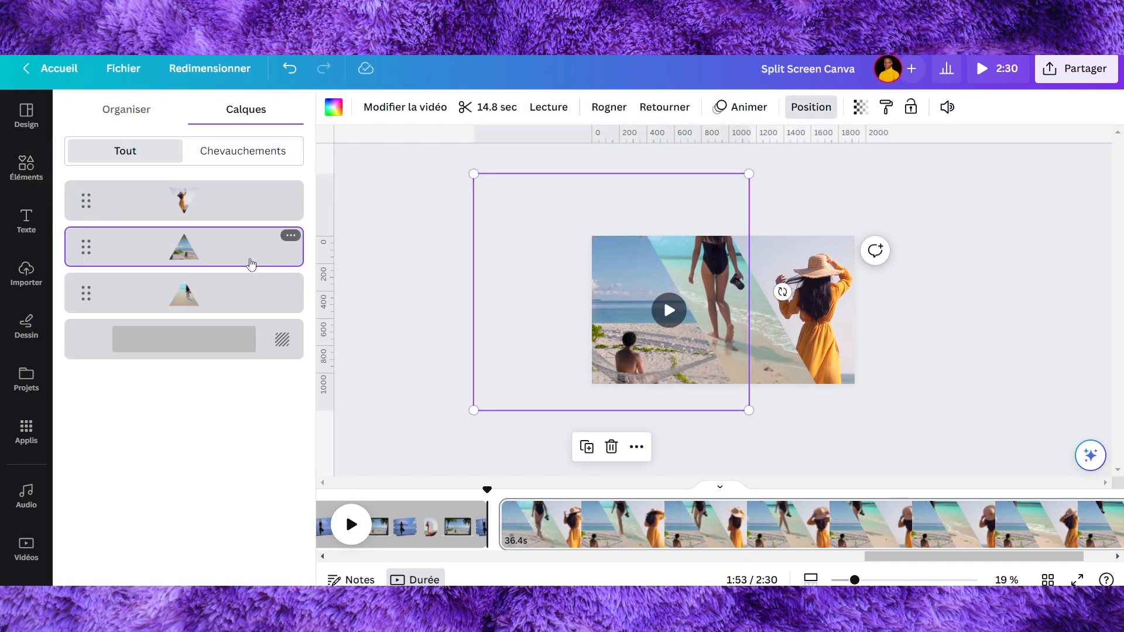
{"action": "left_click", "coordinate": [250, 291]}
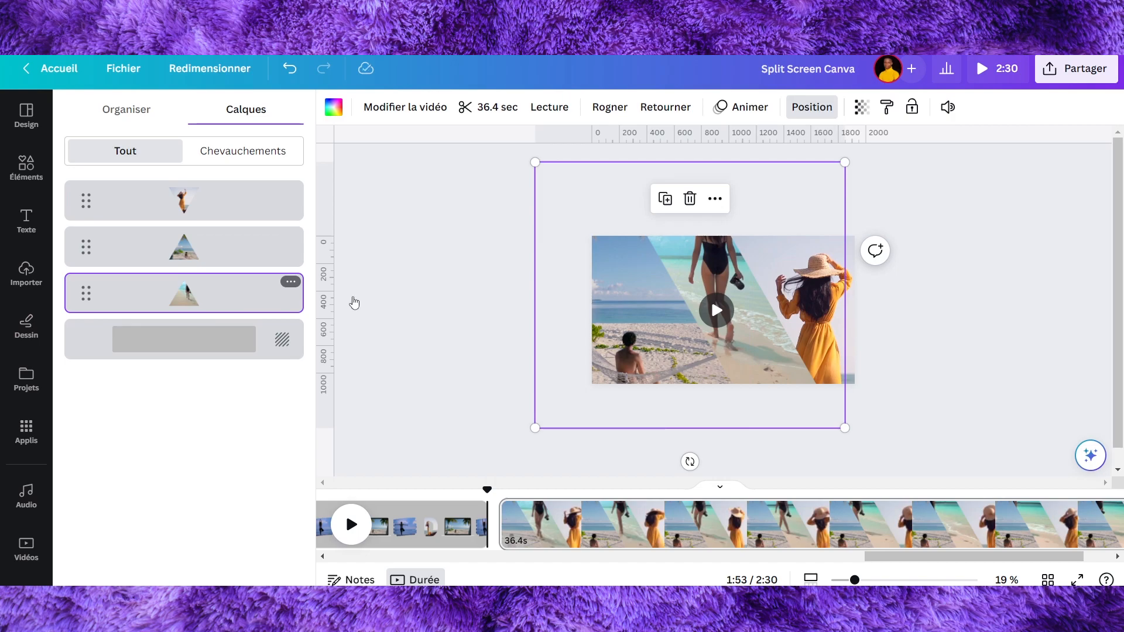
{"action": "left_click", "coordinate": [769, 408]}
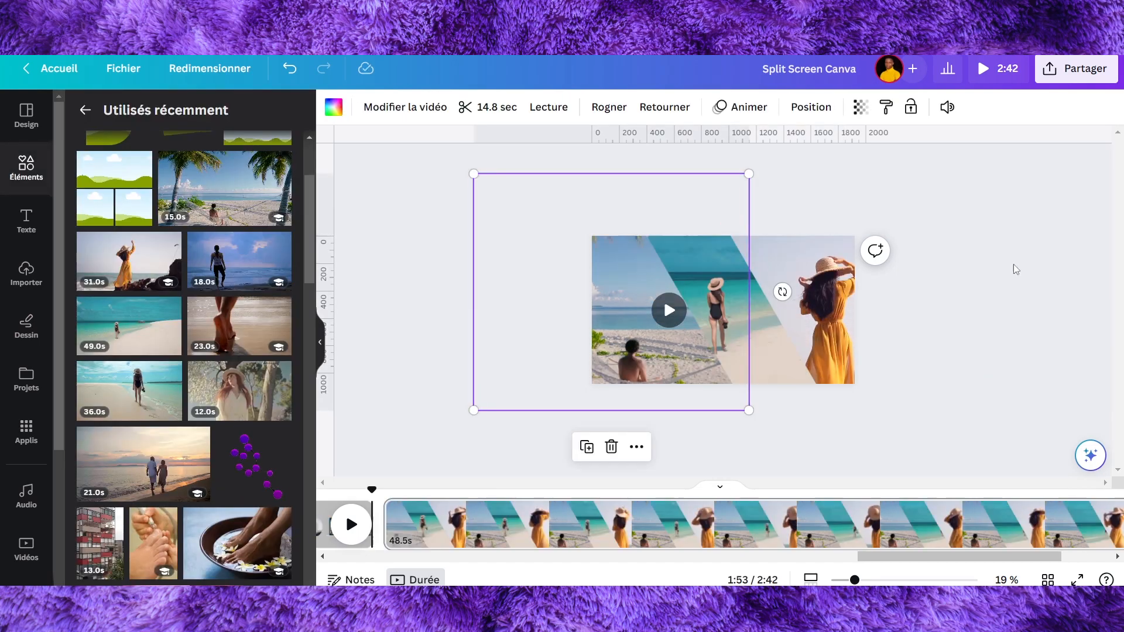
{"action": "left_click", "coordinate": [1014, 269]}
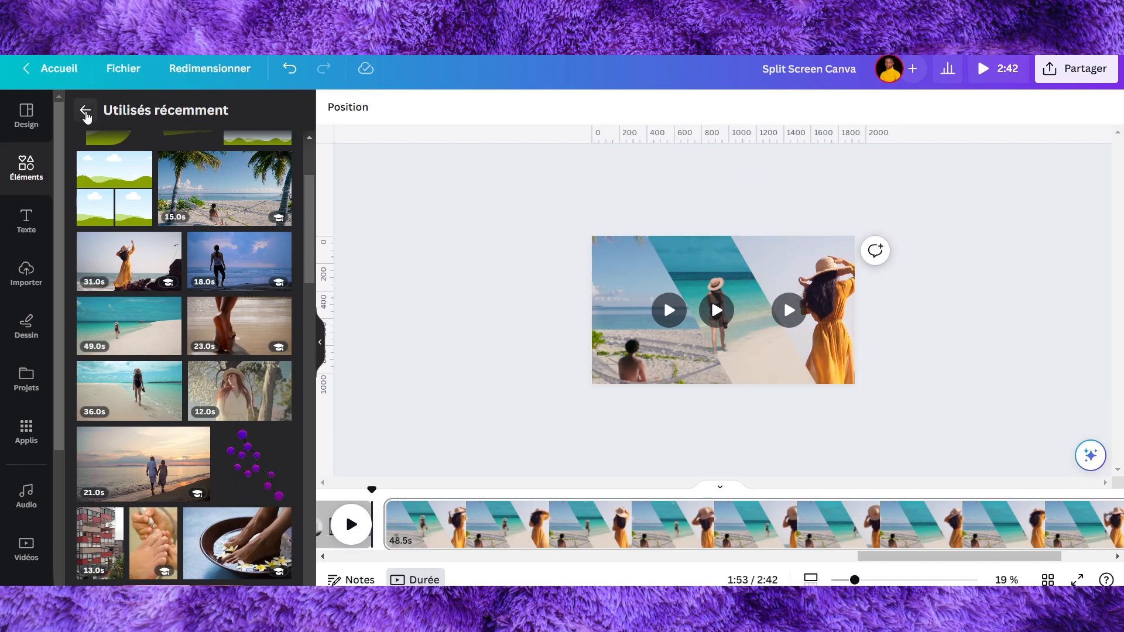
- Leave the recently used items, check the shapes collection, and search the elements library for "line"
{"action": "scroll", "coordinate": [164, 228], "scroll_direction": "up", "scroll_amount": 3}
{"action": "left_click", "coordinate": [86, 111]}
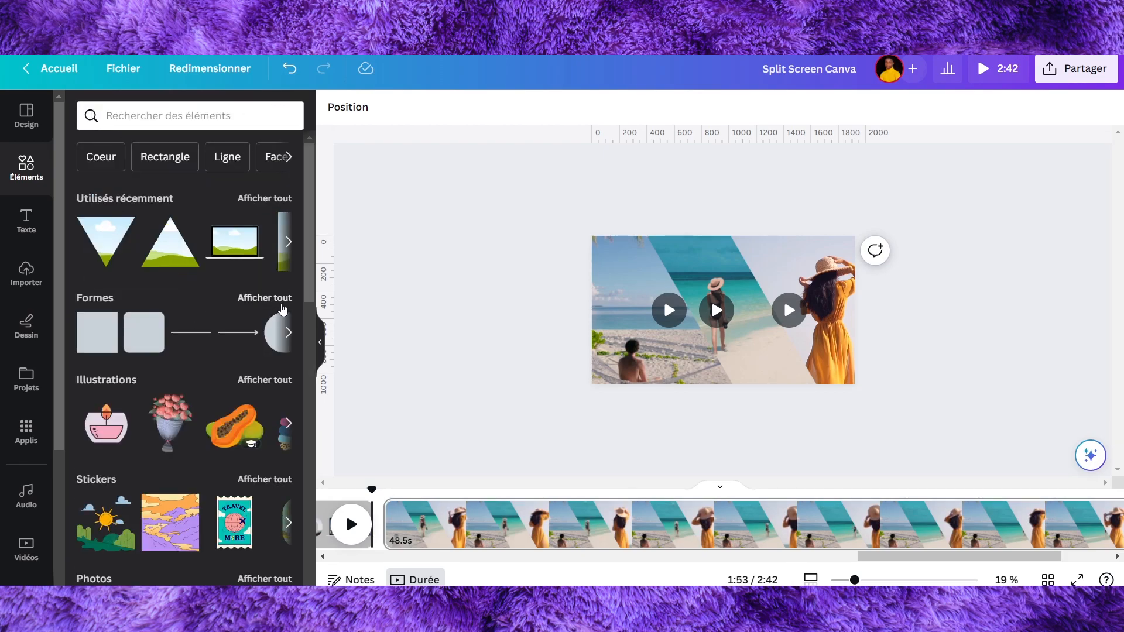
{"action": "left_click", "coordinate": [285, 306]}
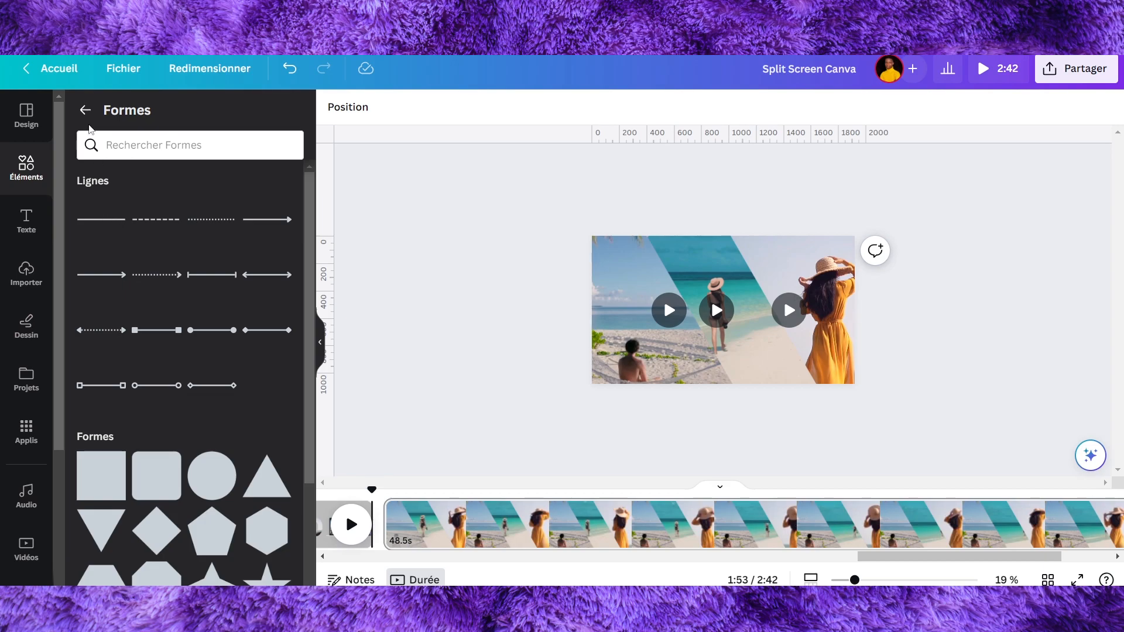
{"action": "left_click", "coordinate": [85, 110]}
{"action": "left_click", "coordinate": [178, 116]}
{"action": "type", "text": "li"}
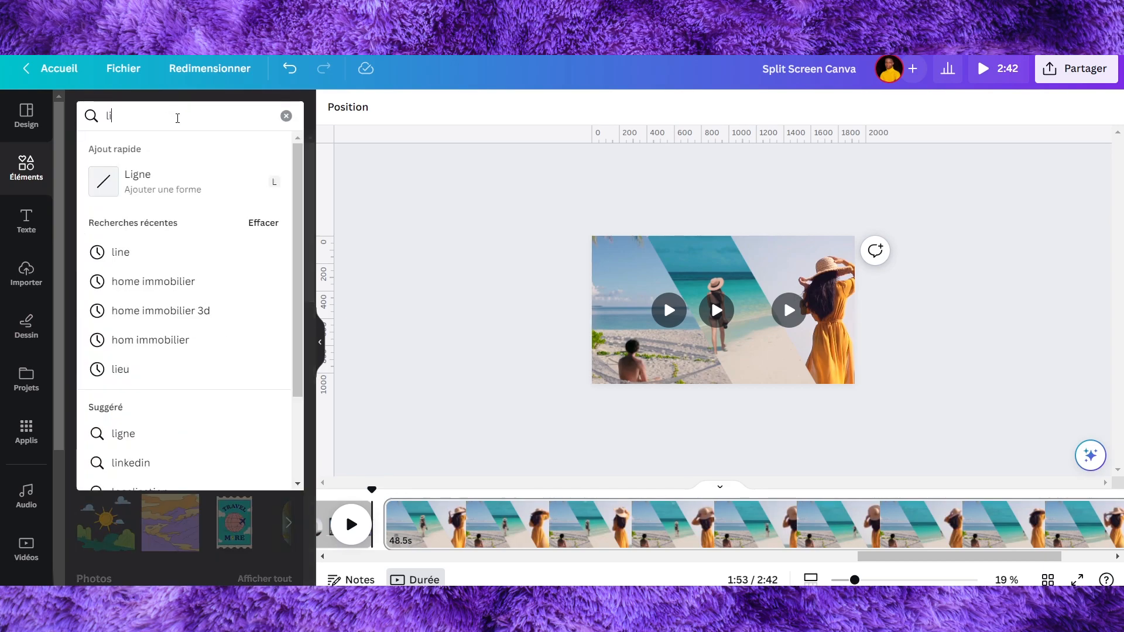
{"action": "type", "text": "ne"}
{"action": "key", "text": "Return"}
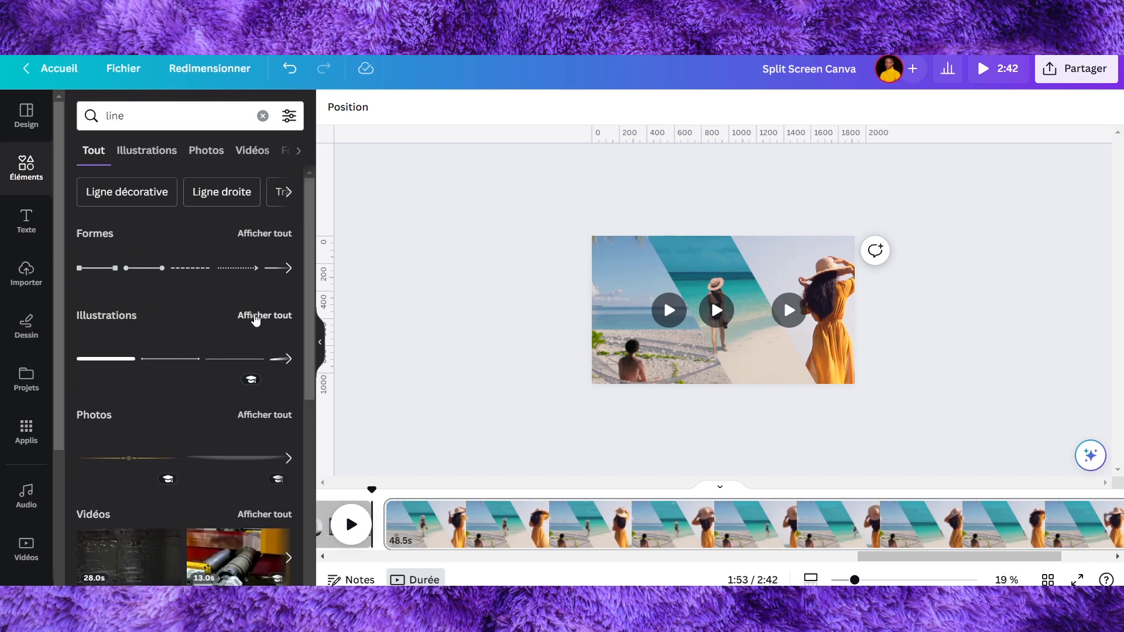
- Browse the line illustrations and add a plain straight white line over the left and middle panels
{"action": "left_click", "coordinate": [254, 317]}
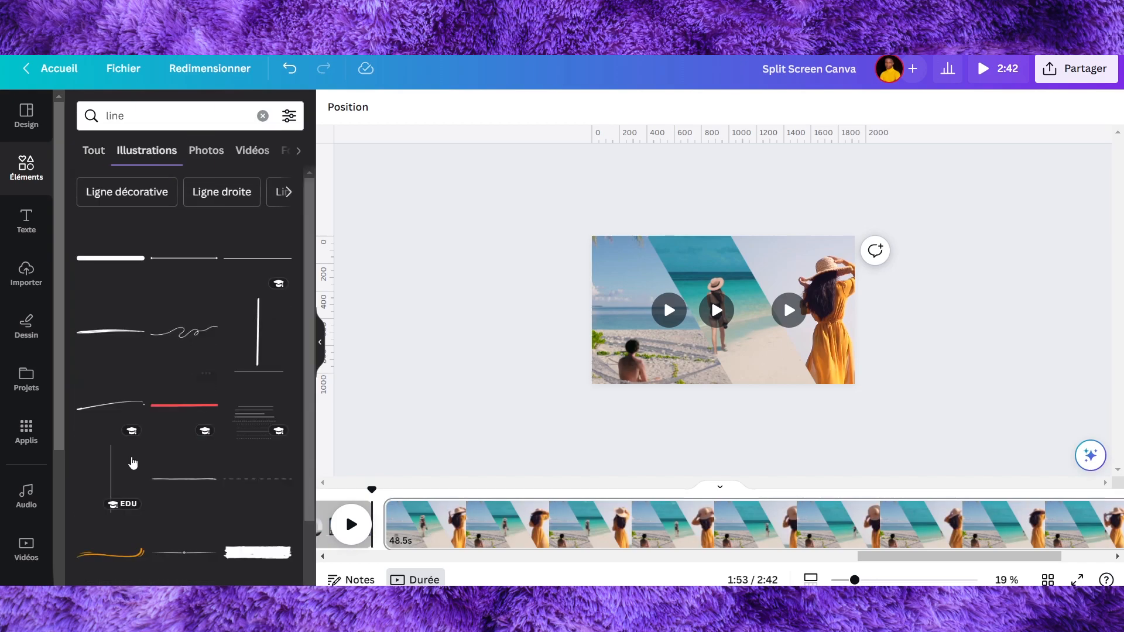
{"action": "scroll", "coordinate": [133, 463], "scroll_direction": "down", "scroll_amount": 4}
{"action": "scroll", "coordinate": [270, 409], "scroll_direction": "down", "scroll_amount": 4}
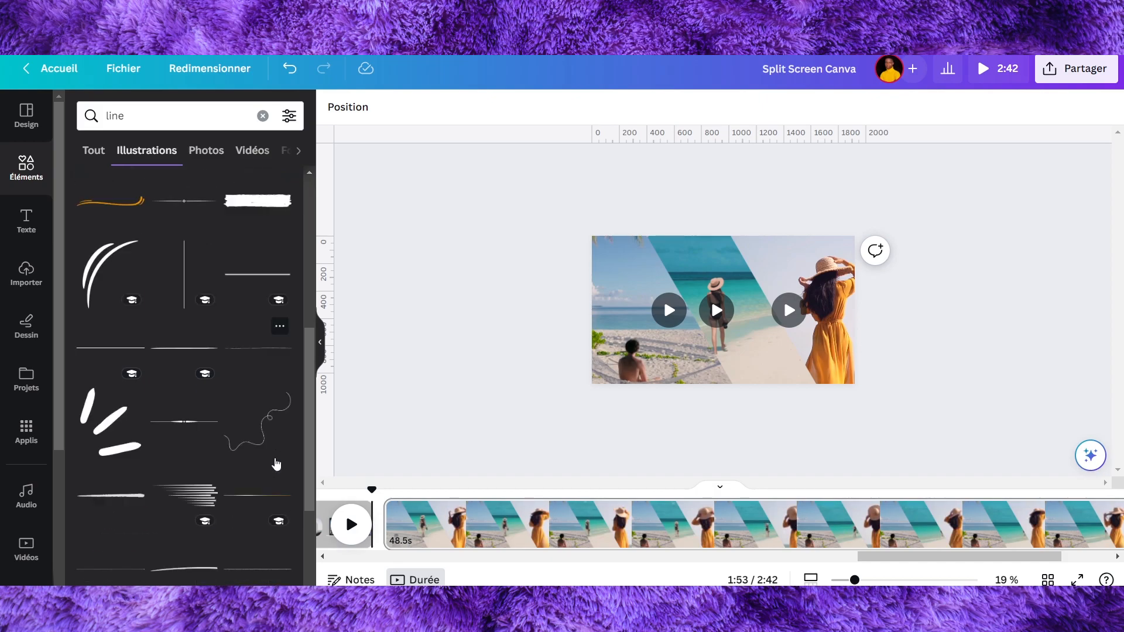
{"action": "scroll", "coordinate": [276, 443], "scroll_direction": "down", "scroll_amount": 2}
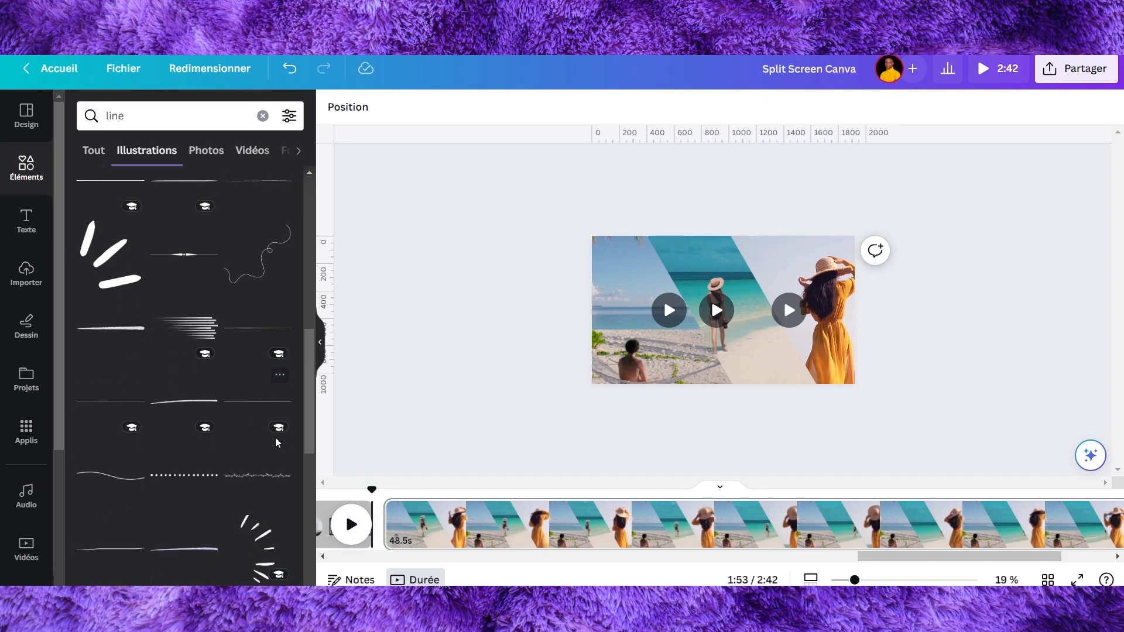
{"action": "scroll", "coordinate": [277, 443], "scroll_direction": "up", "scroll_amount": 5}
{"action": "left_click", "coordinate": [273, 428]}
{"action": "left_click_drag", "start_coordinate": [839, 316], "coordinate": [726, 329]}
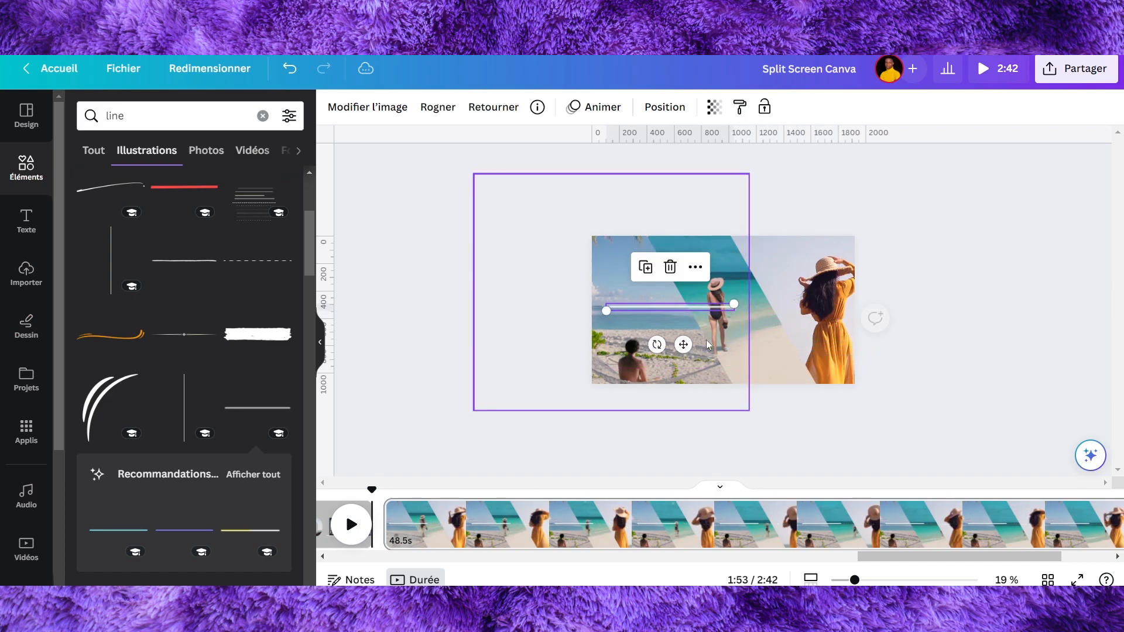
- Tilt the white line to match the panel diagonals, extend it across the page's full height, and cover both panel boundaries
{"action": "left_click_drag", "start_coordinate": [656, 342], "coordinate": [607, 320]}
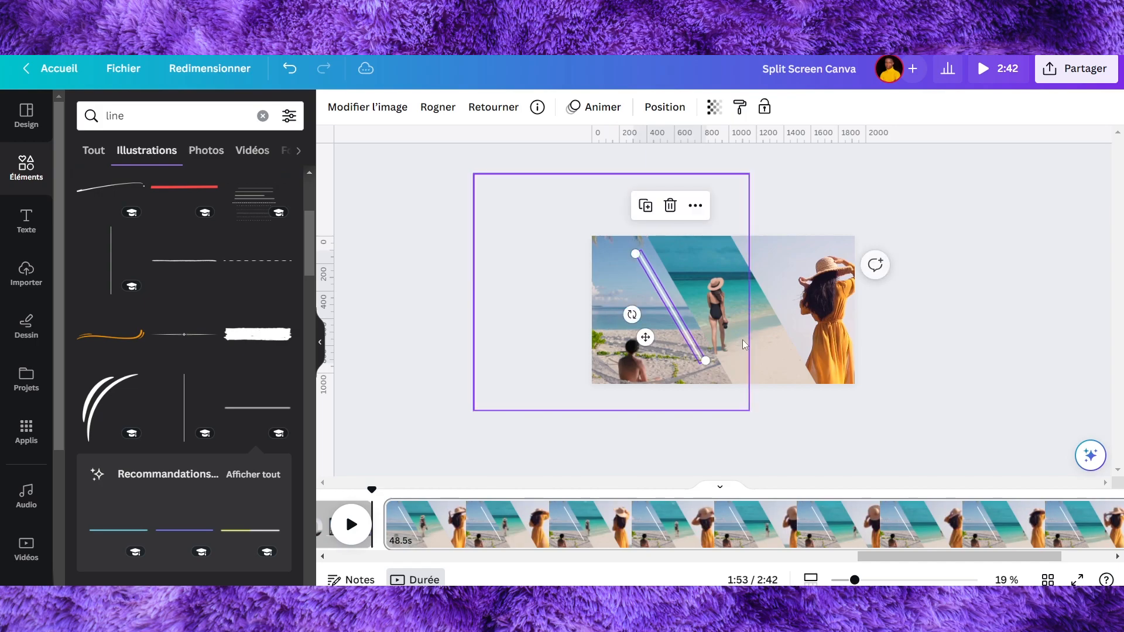
{"action": "left_click_drag", "start_coordinate": [706, 362], "coordinate": [723, 387]}
{"action": "left_click_drag", "start_coordinate": [634, 254], "coordinate": [621, 232]}
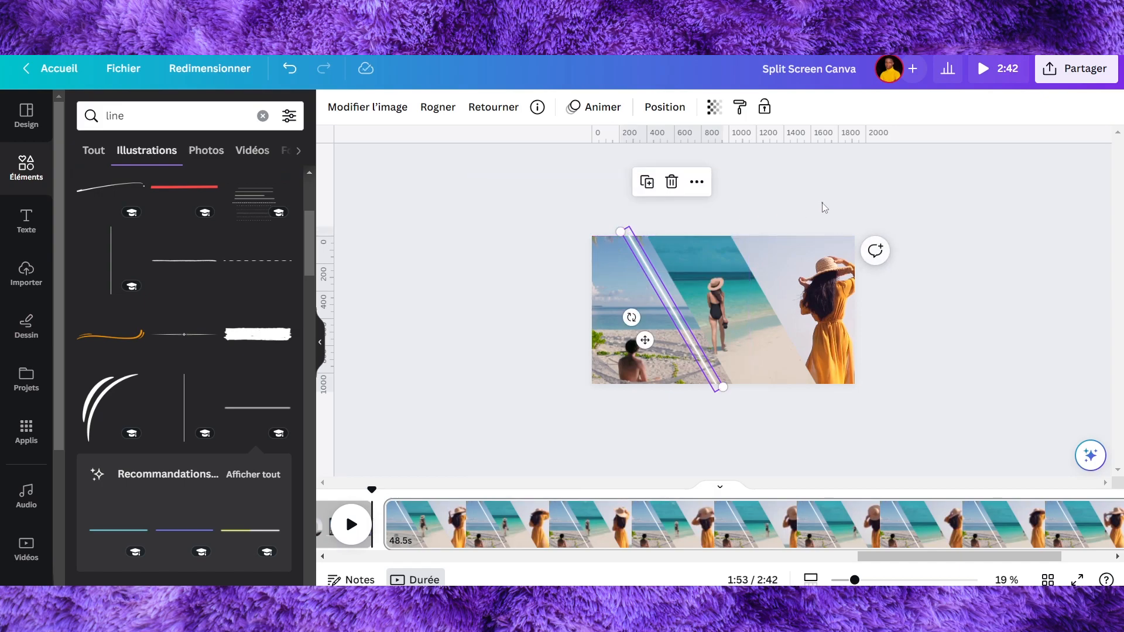
{"action": "left_click_drag", "start_coordinate": [644, 340], "coordinate": [743, 340]}
{"action": "left_click", "coordinate": [956, 307]}
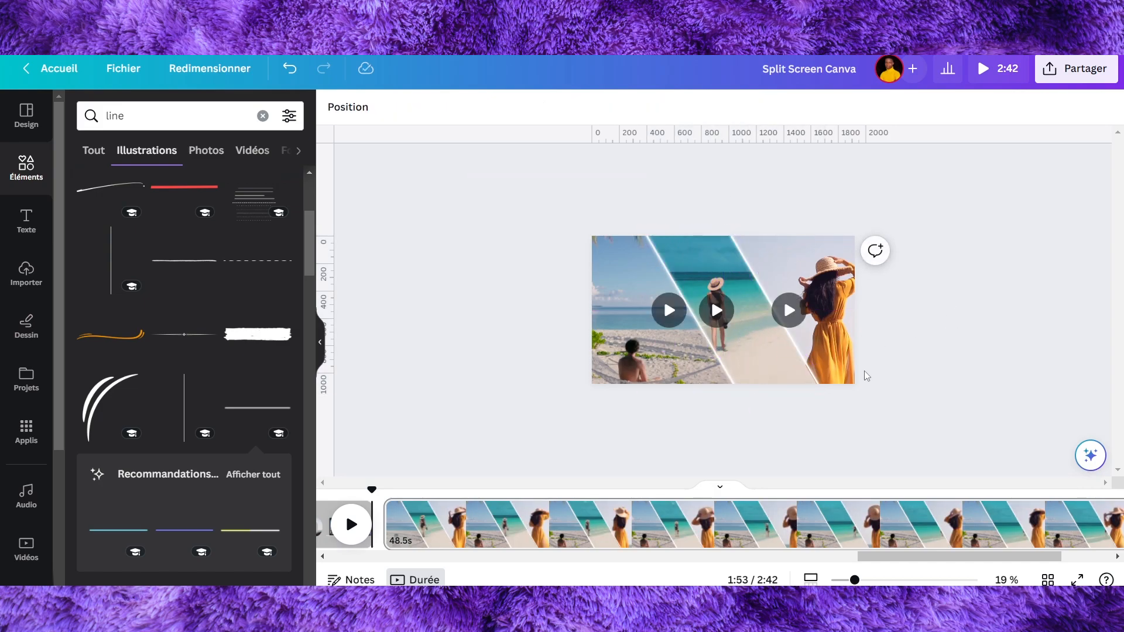
- Preview the opening of the diagonal three-panel page and return the timeline view to the first pages
{"action": "left_click", "coordinate": [422, 494]}
{"action": "left_click", "coordinate": [386, 496]}
{"action": "left_click", "coordinate": [466, 498]}
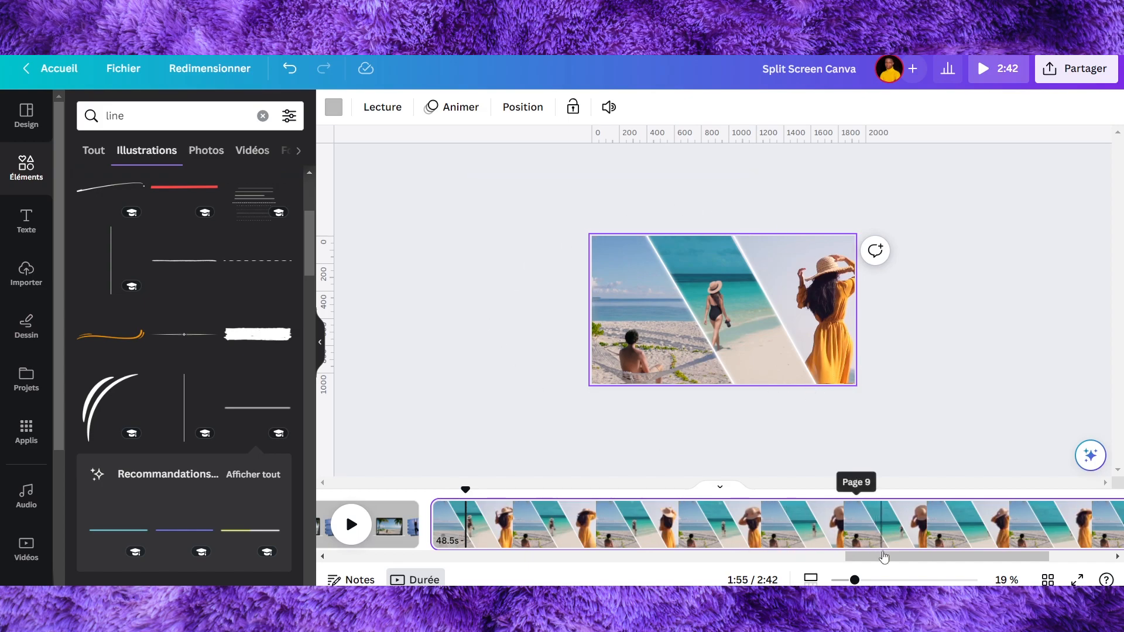
{"action": "left_click_drag", "start_coordinate": [884, 558], "coordinate": [368, 581]}
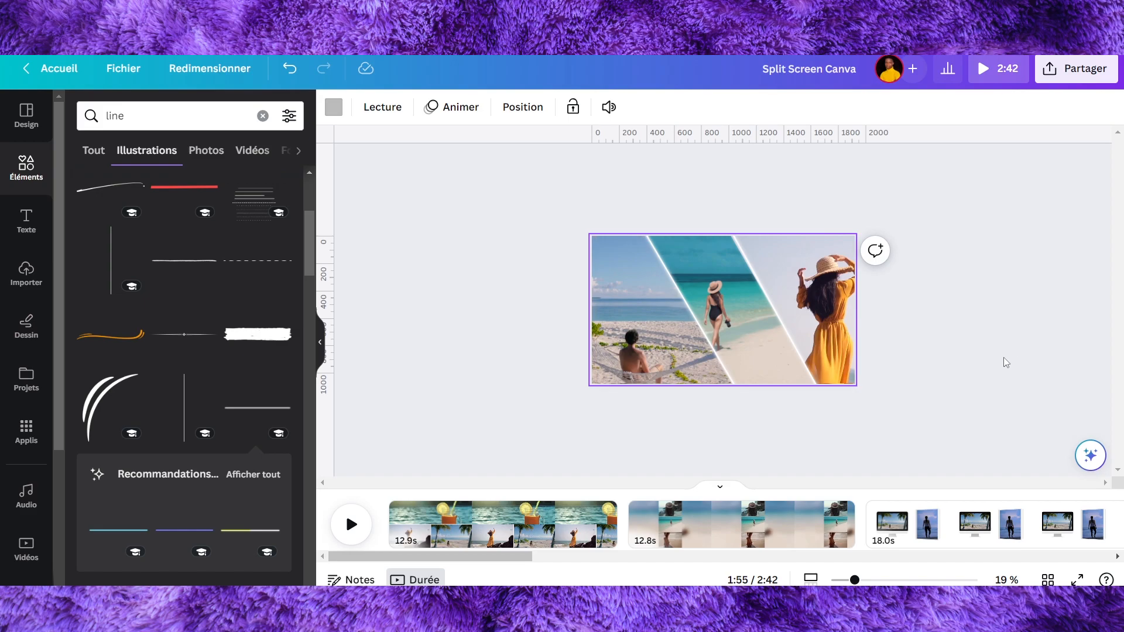
- Open the design's download settings to review the file type, quality and page selection, and close them without downloading
{"action": "left_click", "coordinate": [1085, 73]}
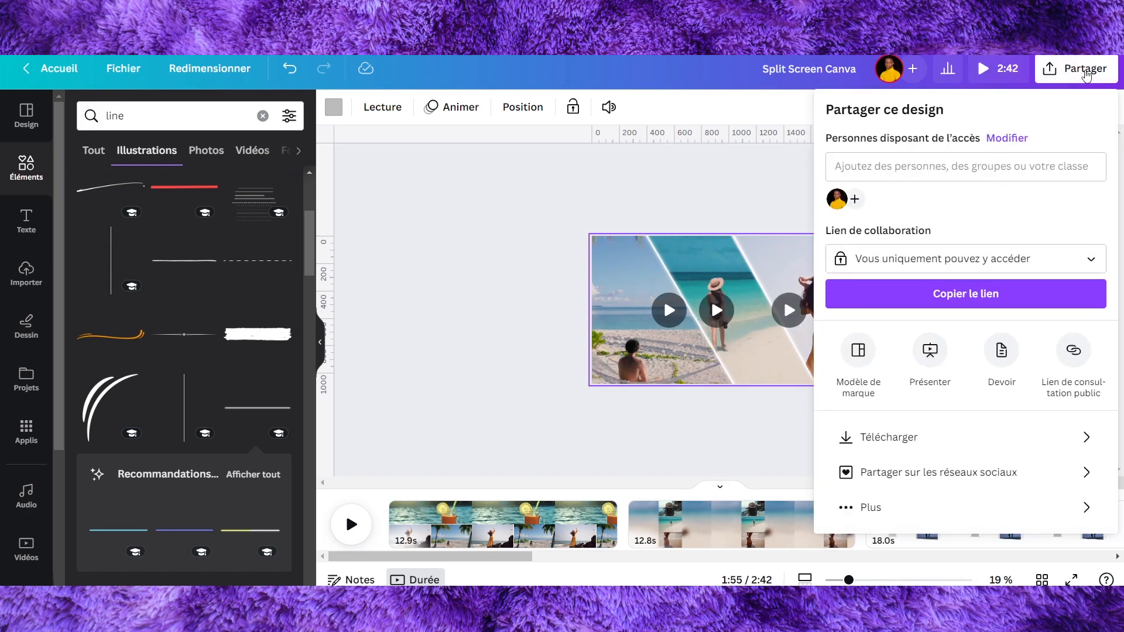
{"action": "left_click", "coordinate": [916, 439]}
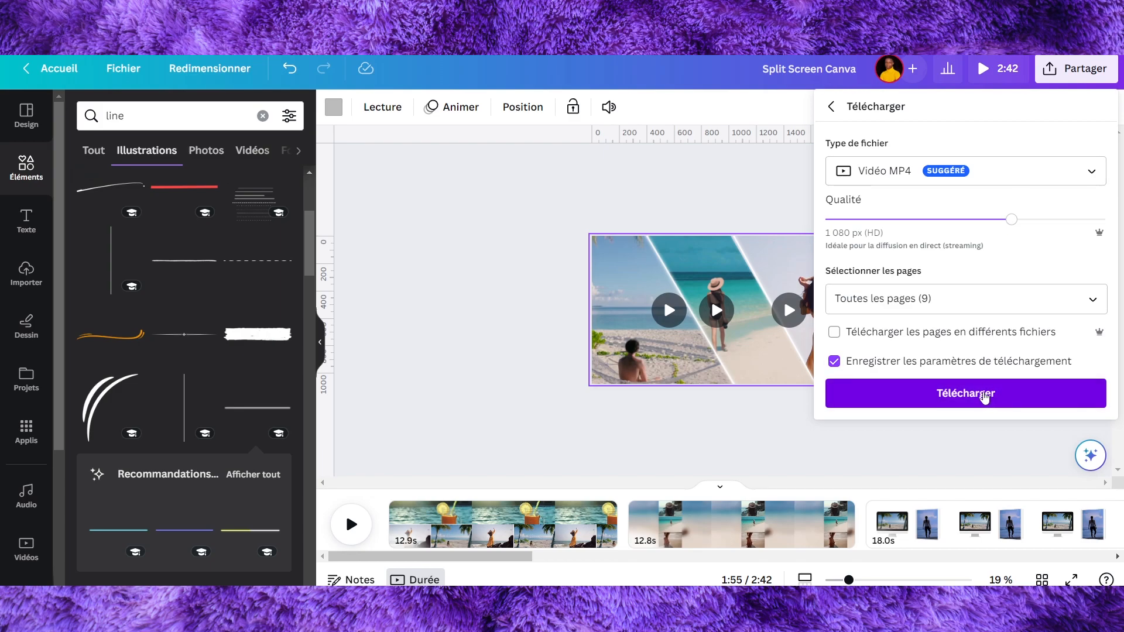
{"action": "left_click", "coordinate": [506, 209]}
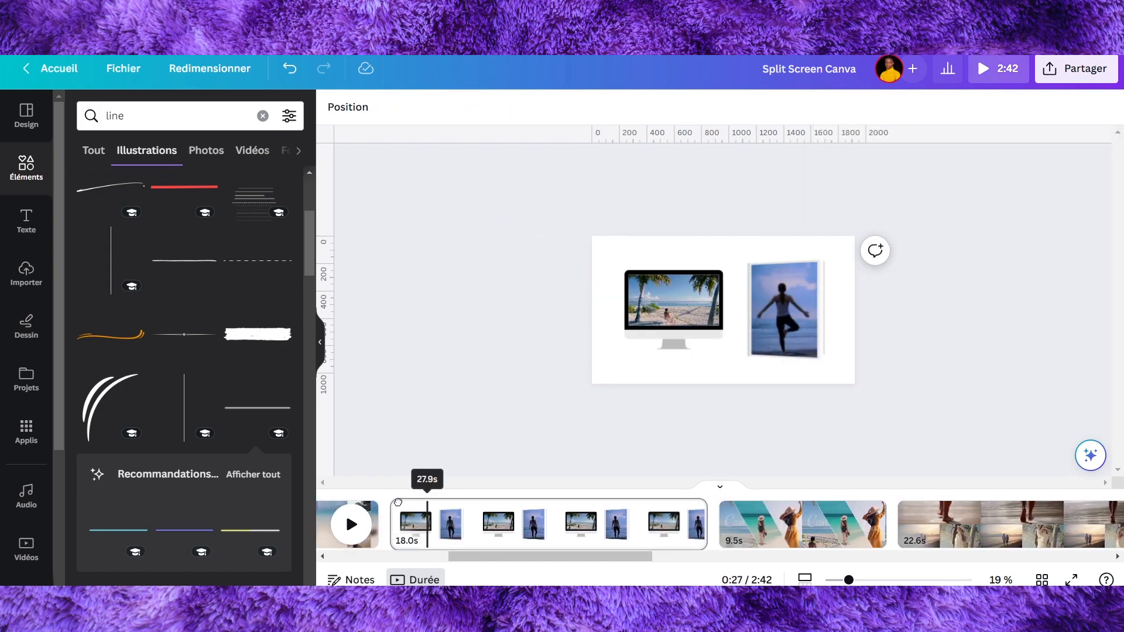
- Scrub through the earlier pages to preview the computer-and-book frames, the diagonal split and the three-video grid
{"action": "left_click_drag", "start_coordinate": [424, 504], "coordinate": [927, 512]}
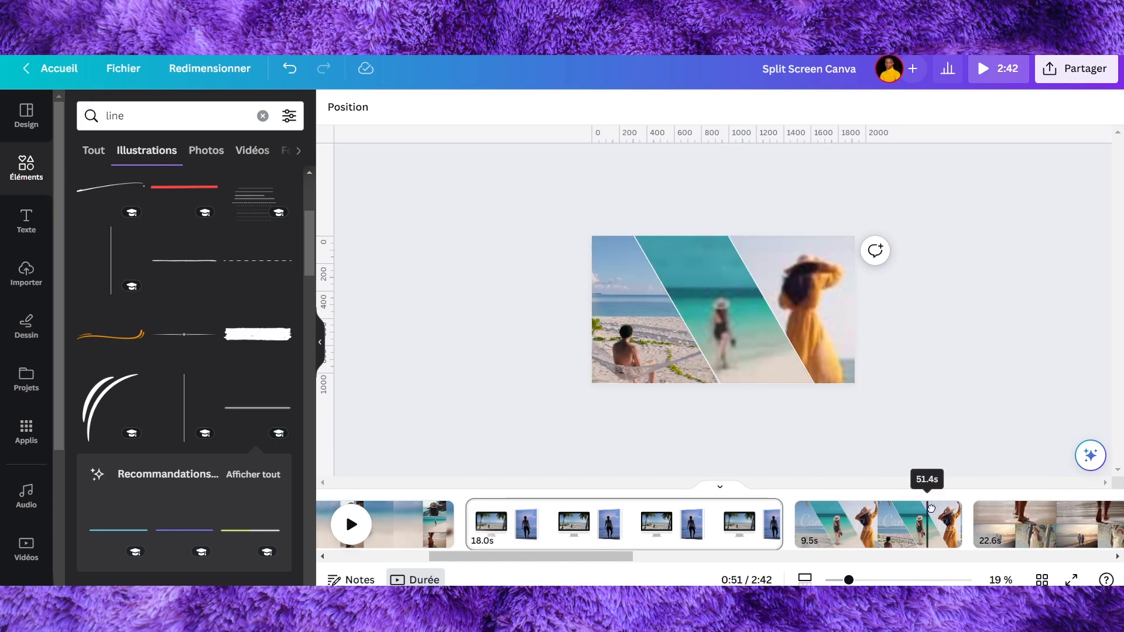
{"action": "left_click_drag", "start_coordinate": [718, 519], "coordinate": [966, 489]}
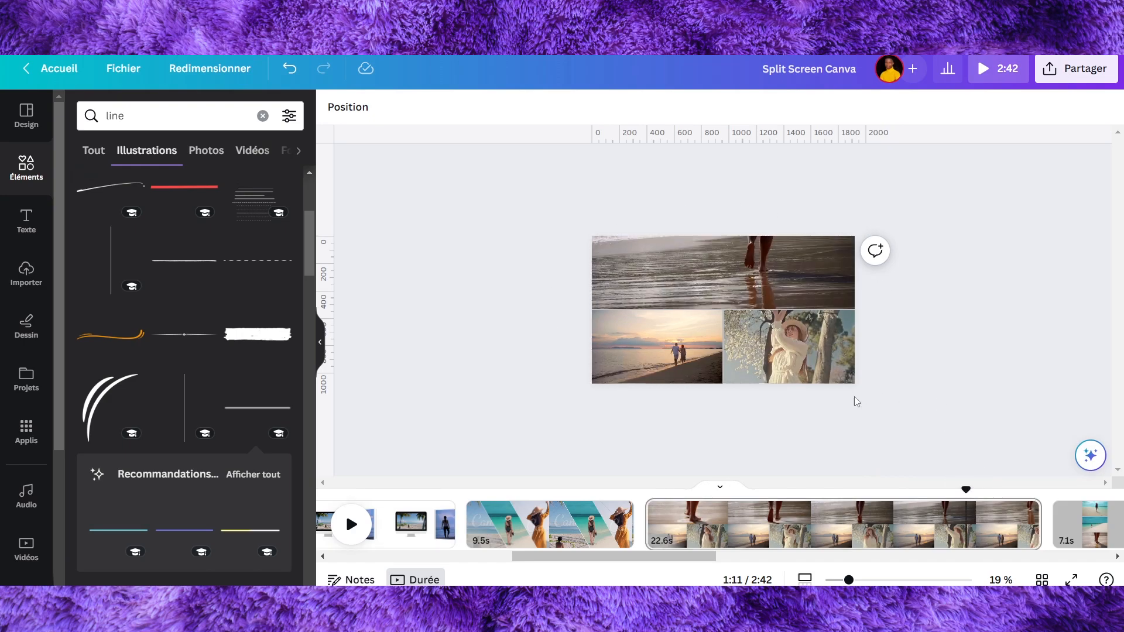